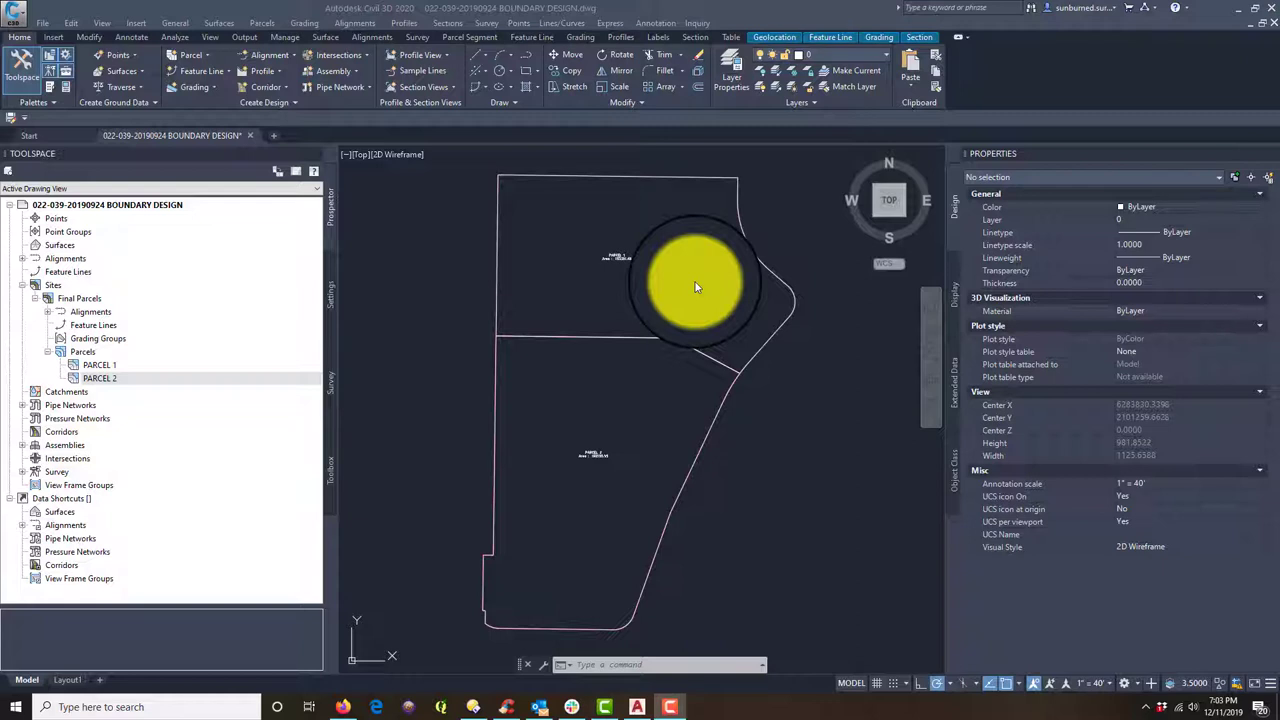
{"action": "left_click", "coordinate": [800, 460]}
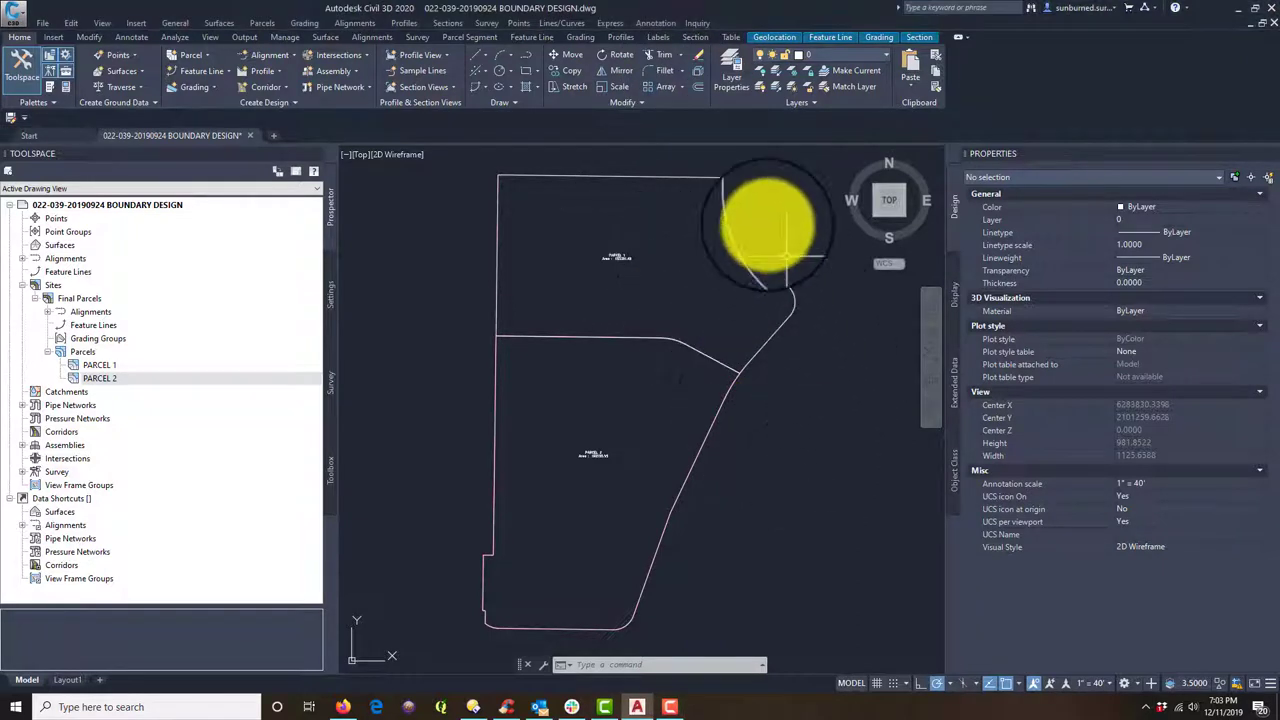
{"action": "left_click", "coordinate": [50, 290]}
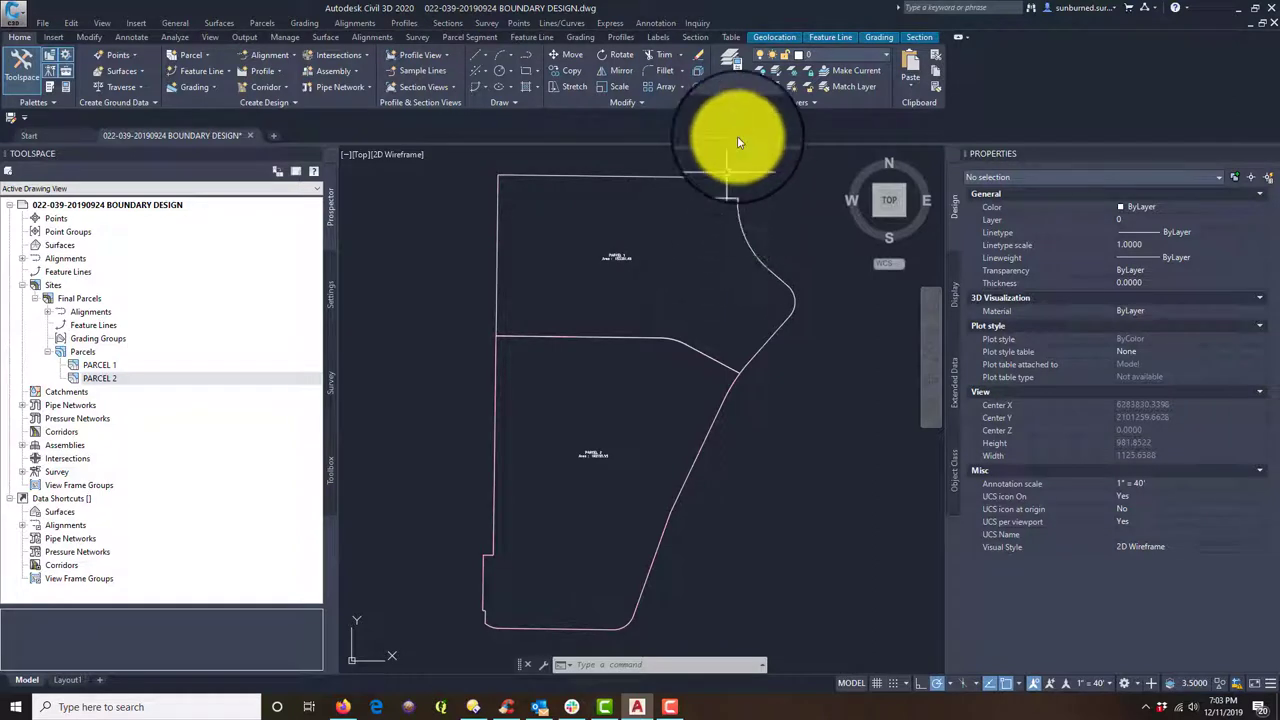
Create a layer named C3D-PARCELS-DESIGN and set its color to magenta
{"action": "left_click", "coordinate": [735, 63]}
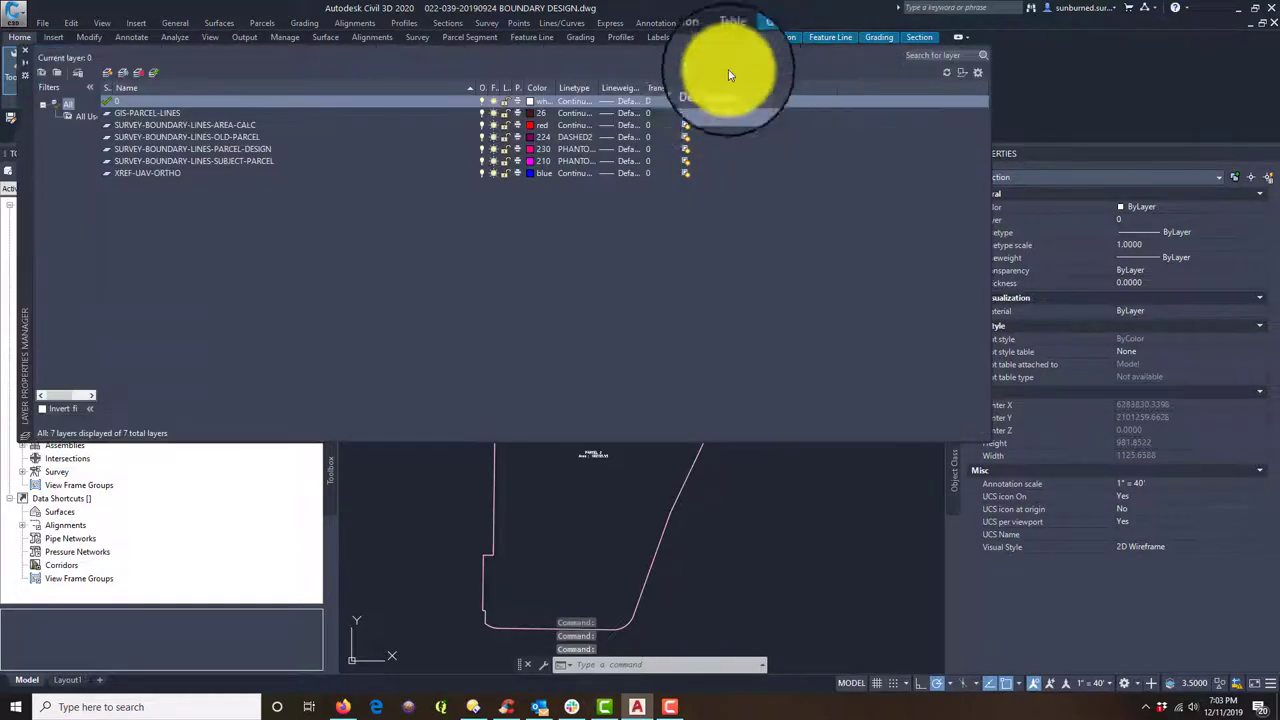
{"action": "left_click", "coordinate": [108, 72]}
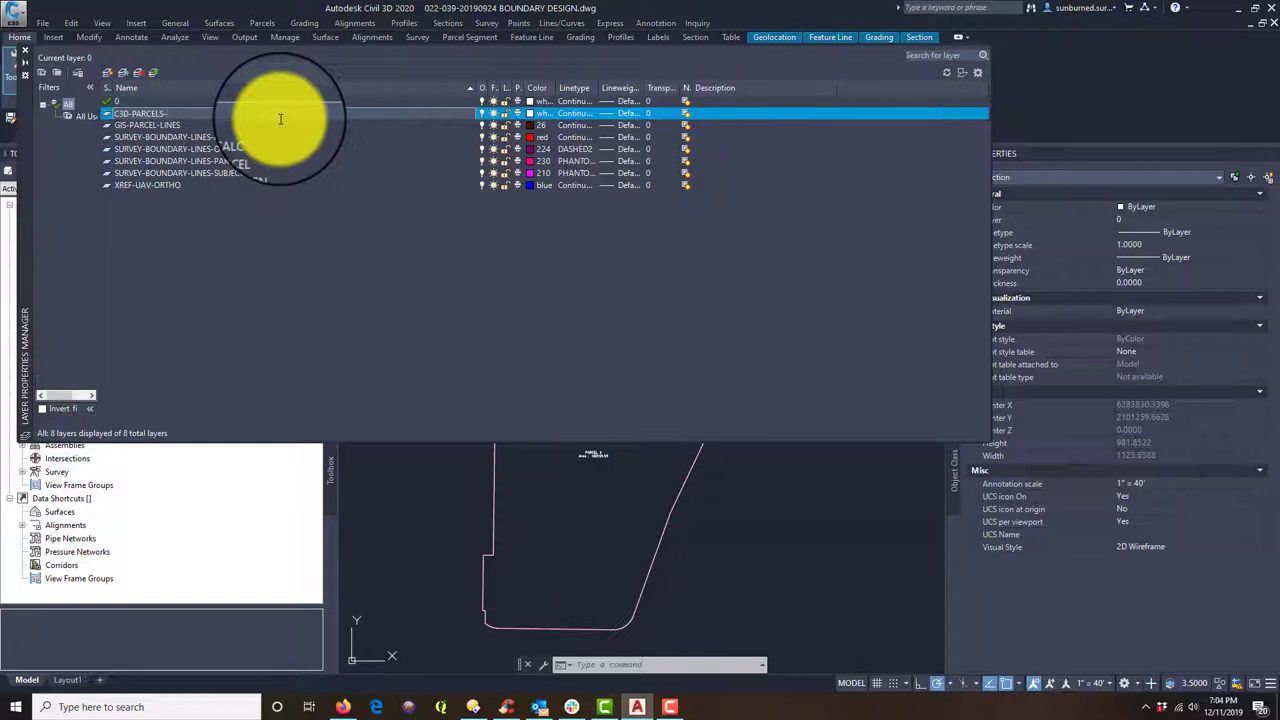
{"action": "key", "text": "Return"}
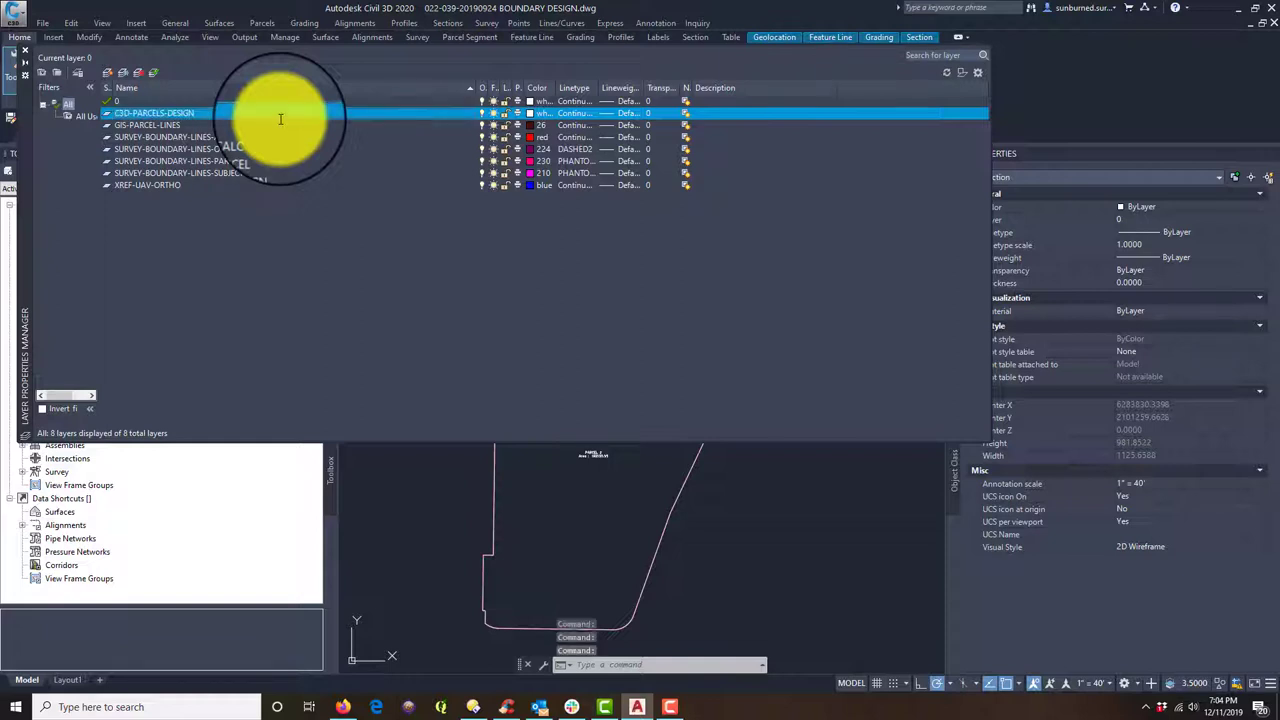
{"action": "left_click", "coordinate": [530, 114]}
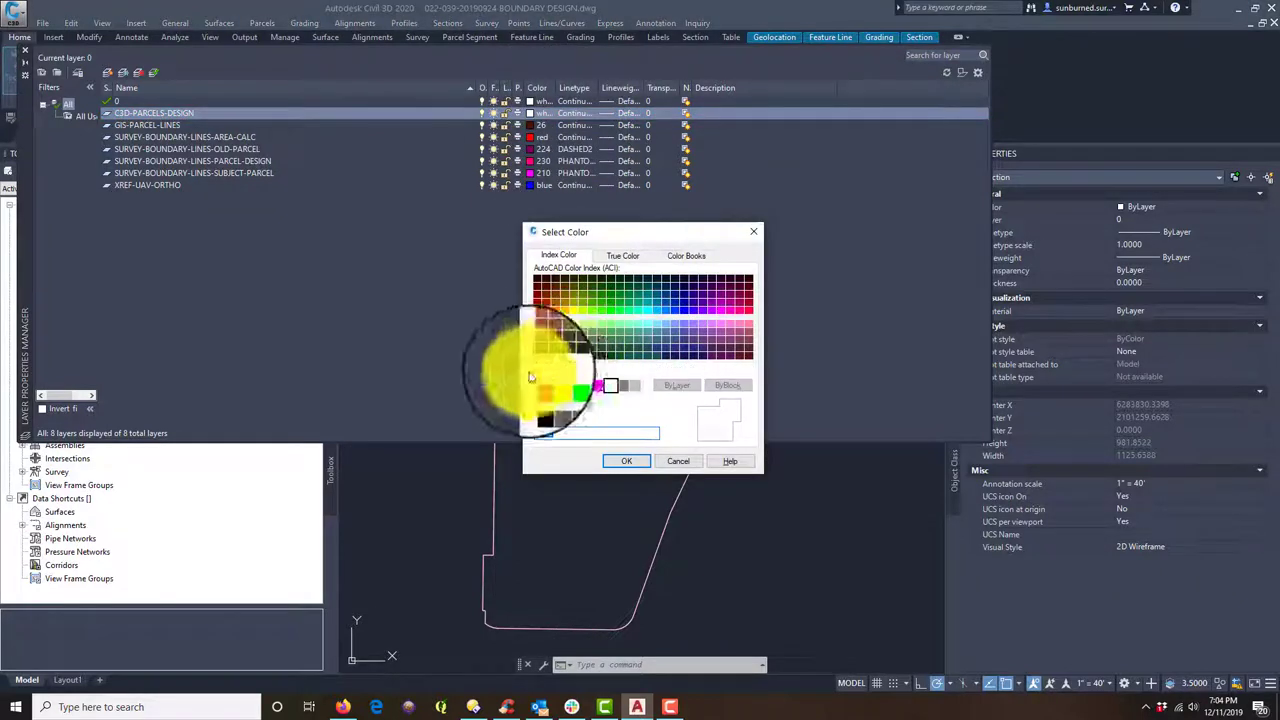
{"action": "left_click", "coordinate": [598, 386]}
{"action": "left_click", "coordinate": [625, 463]}
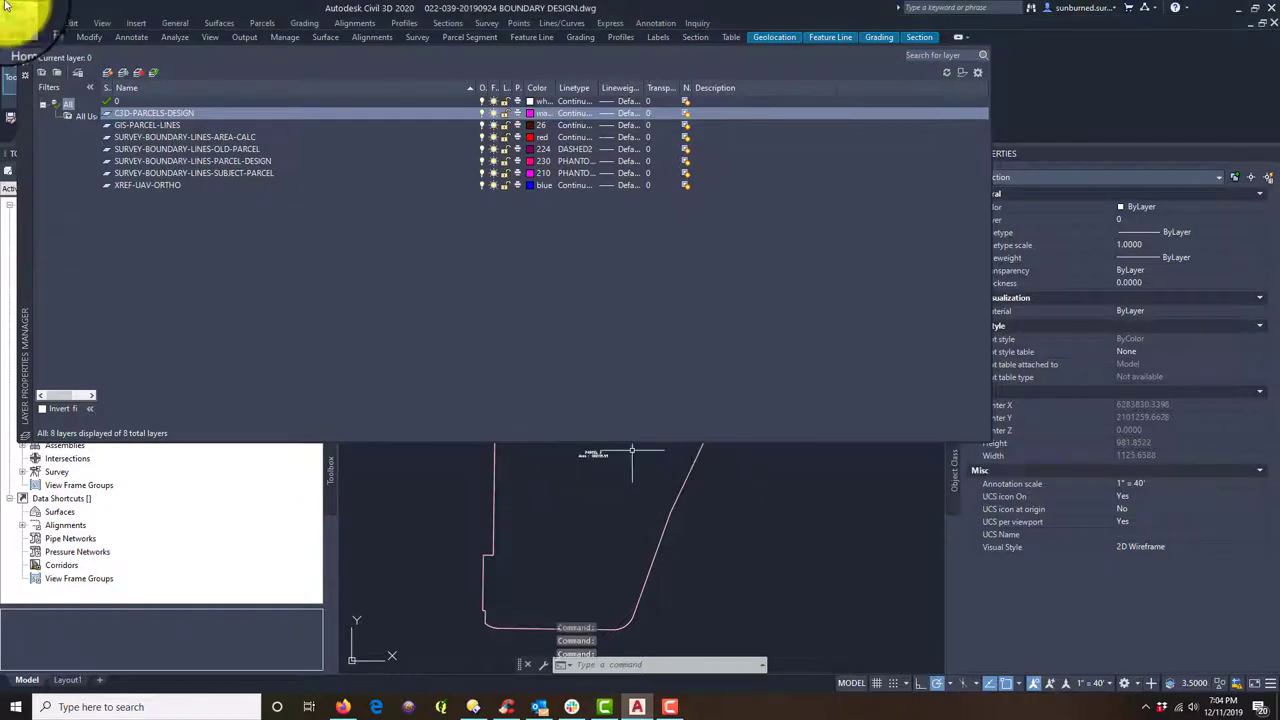
{"action": "left_click", "coordinate": [27, 56]}
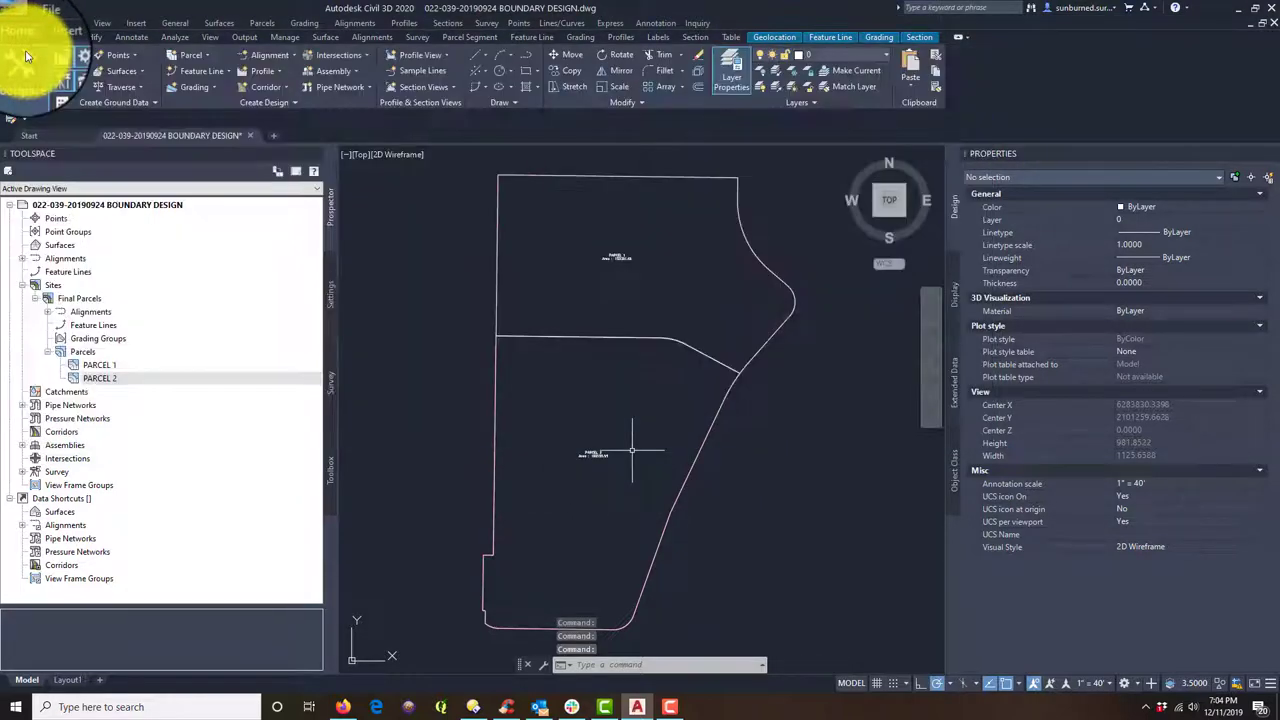
Assign both parcels, PARCEL 1 and PARCEL 2, with their area labels, to the C3D-PARCELS-DESIGN layer
{"action": "left_click", "coordinate": [606, 323]}
{"action": "left_click", "coordinate": [709, 251]}
{"action": "left_click", "coordinate": [652, 348]}
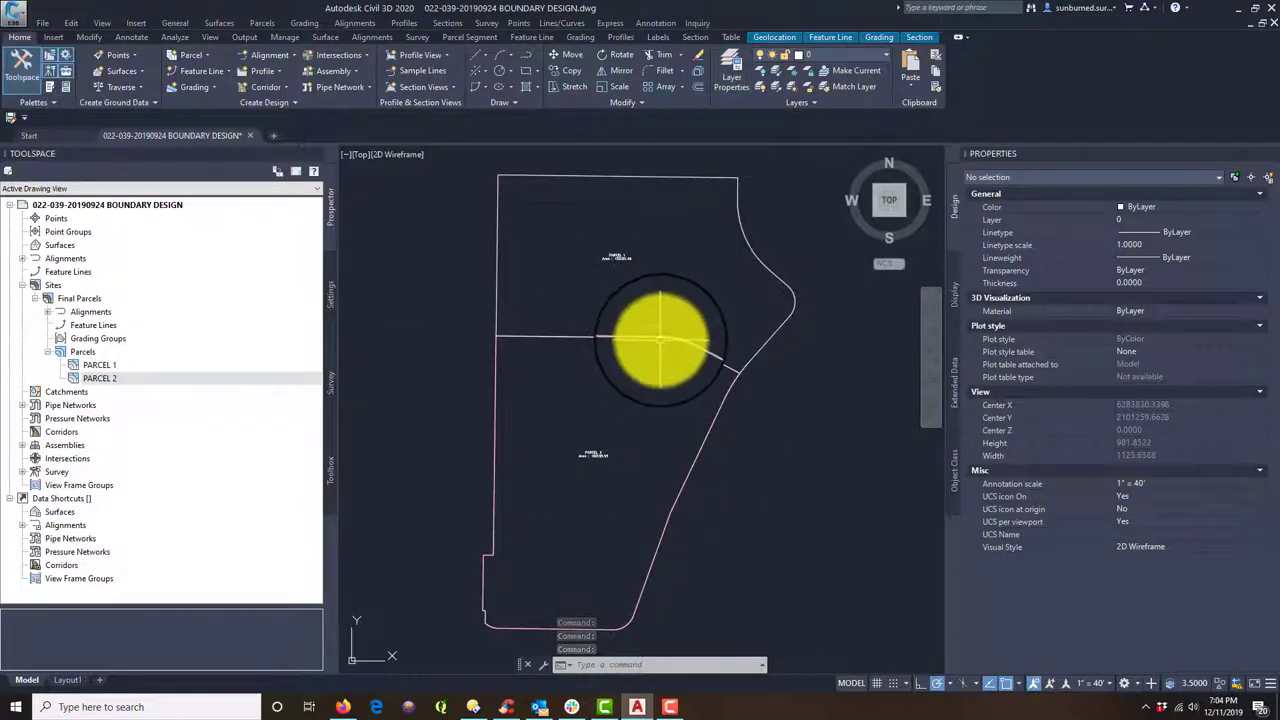
{"action": "left_click", "coordinate": [606, 245]}
{"action": "left_click", "coordinate": [586, 486]}
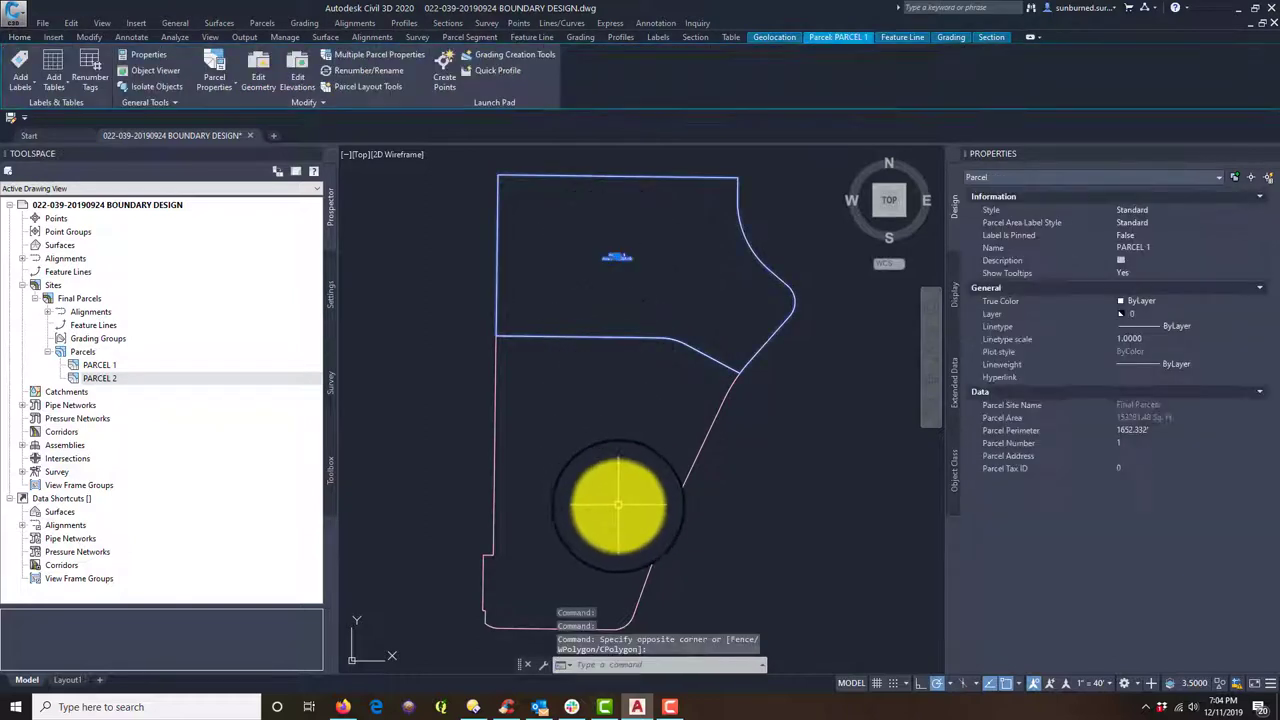
{"action": "left_click", "coordinate": [589, 457]}
{"action": "left_click", "coordinate": [589, 483]}
{"action": "left_click", "coordinate": [566, 420]}
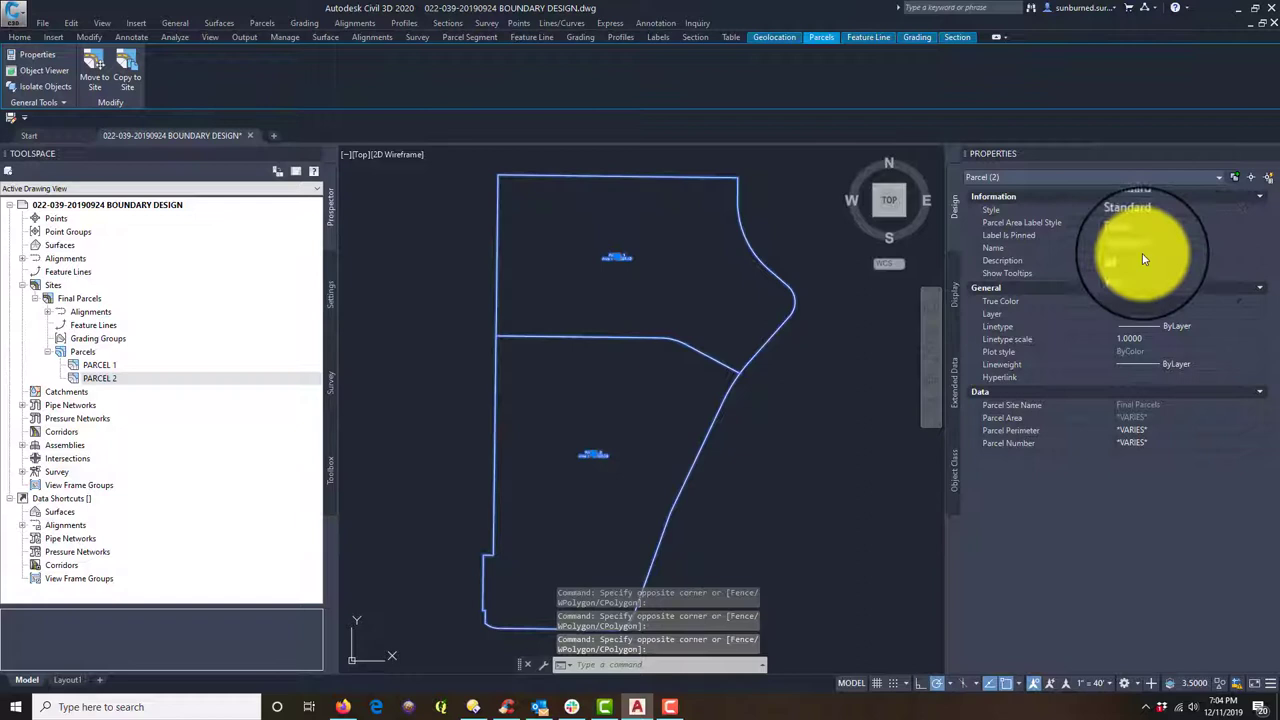
{"action": "left_click", "coordinate": [1177, 312]}
{"action": "left_click", "coordinate": [1172, 342]}
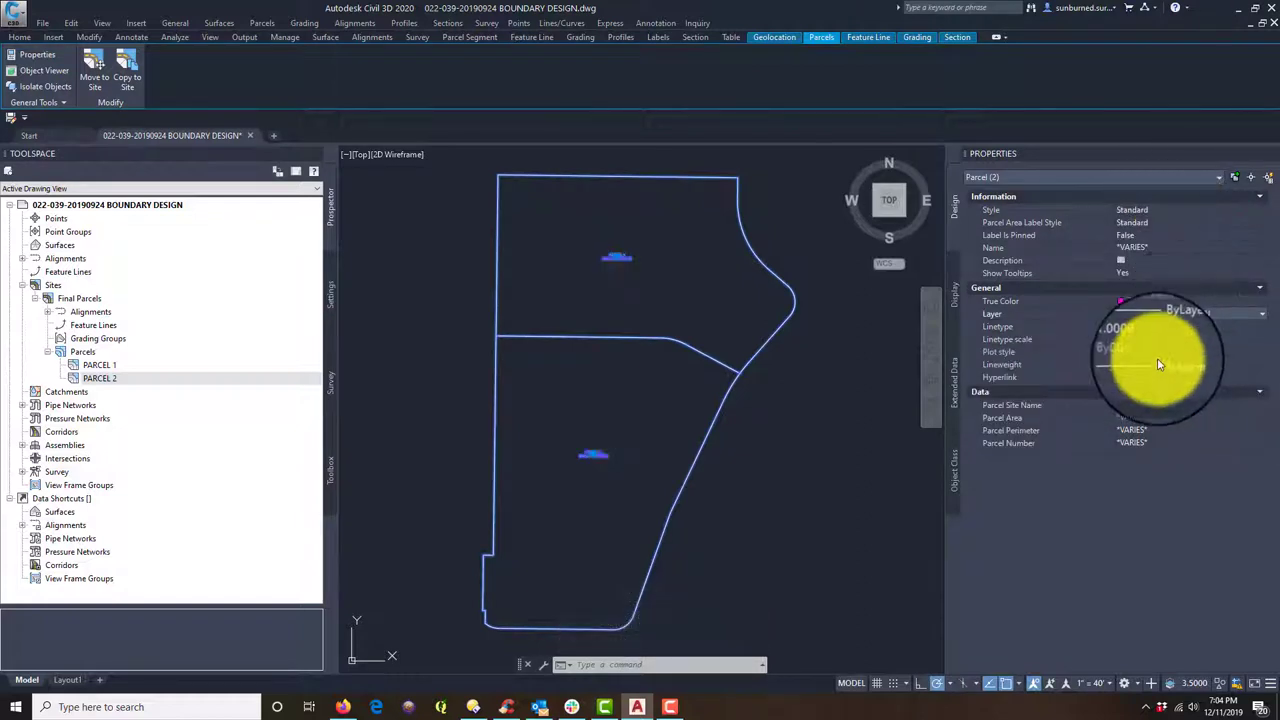
{"action": "key", "text": "Escape"}
{"action": "left_click", "coordinate": [623, 413]}
{"action": "key", "text": "Escape"}
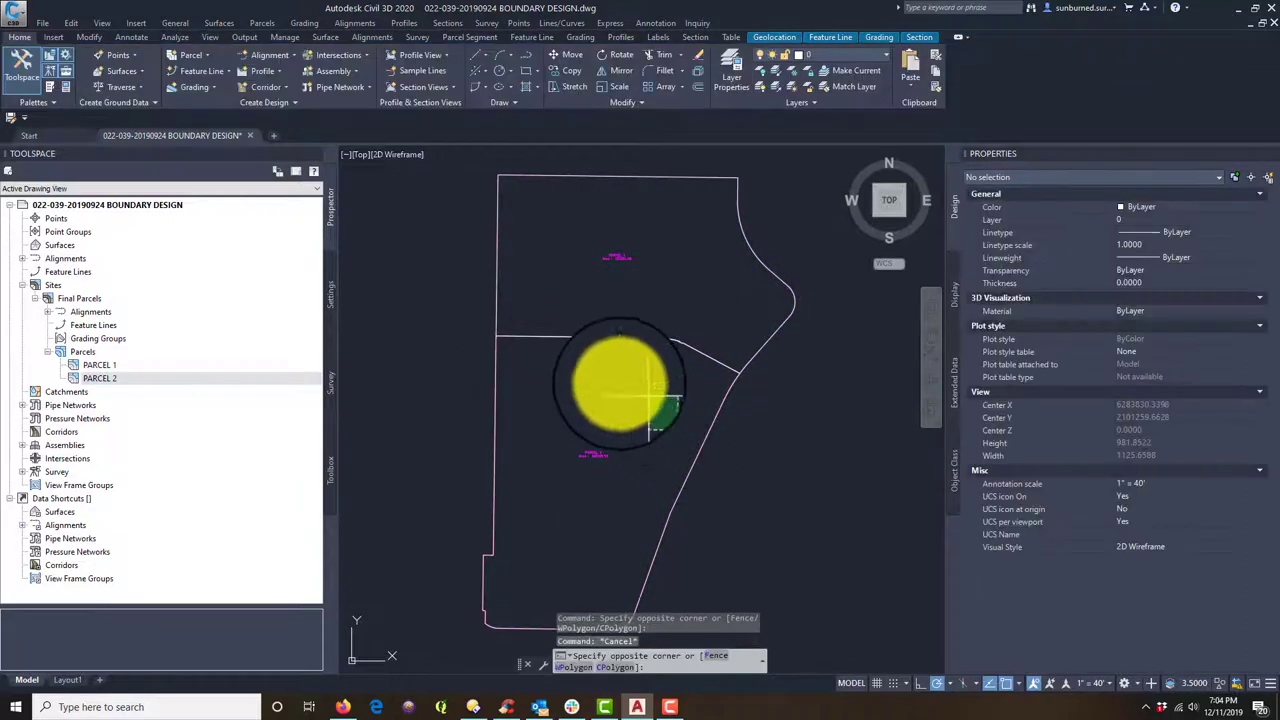
Assign the two parcel segments that form the parcel outlines to the C3D-PARCELS-DESIGN layer
{"action": "left_click", "coordinate": [622, 337]}
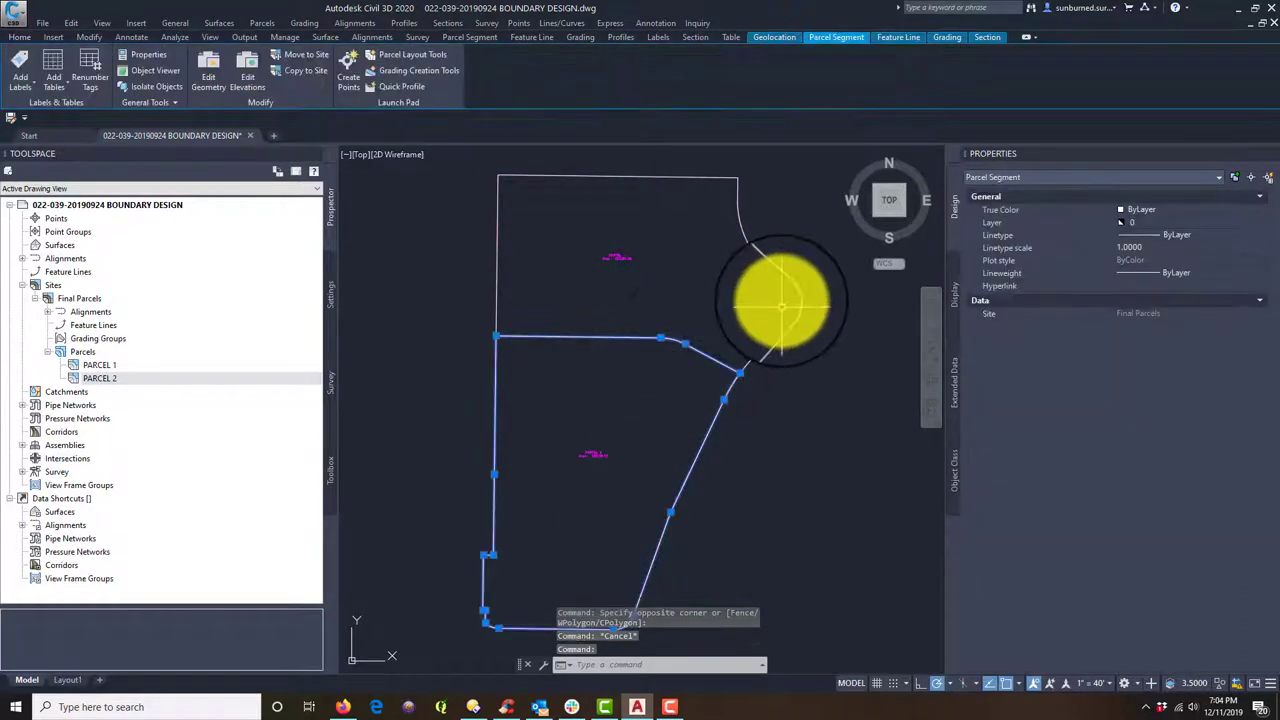
{"action": "left_click", "coordinate": [786, 286]}
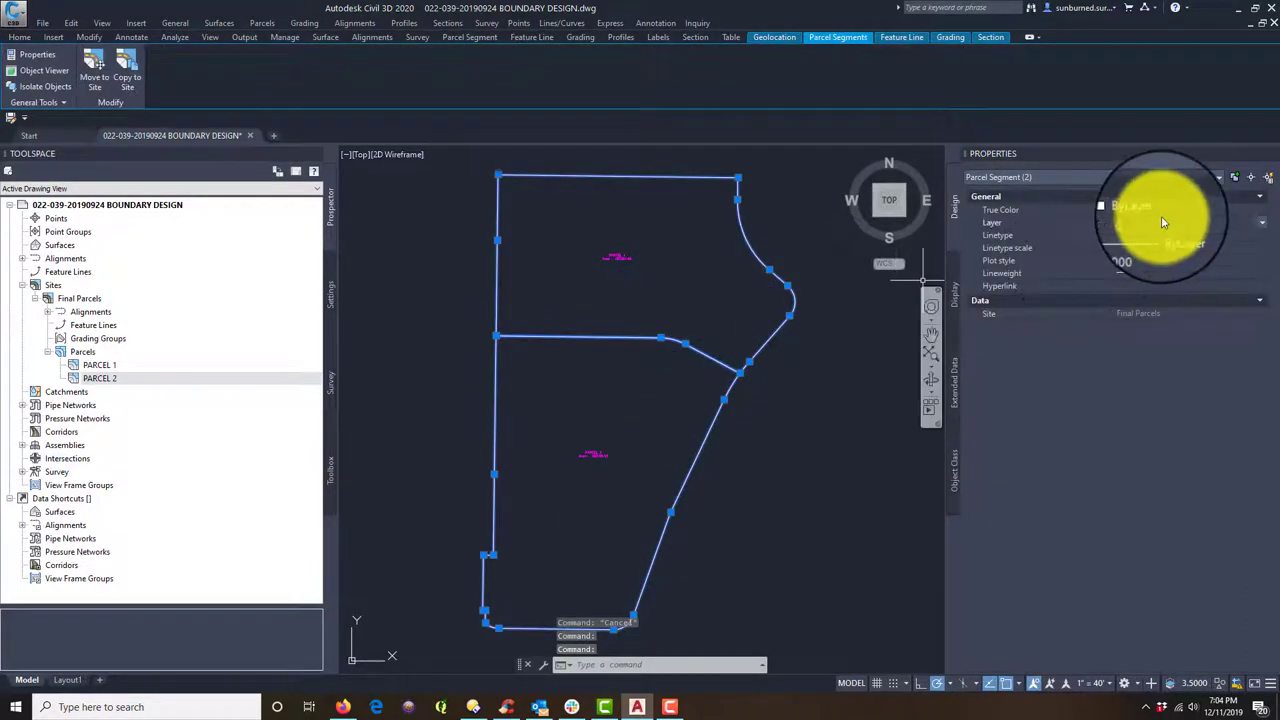
{"action": "left_click", "coordinate": [1155, 224]}
{"action": "left_click", "coordinate": [1160, 250]}
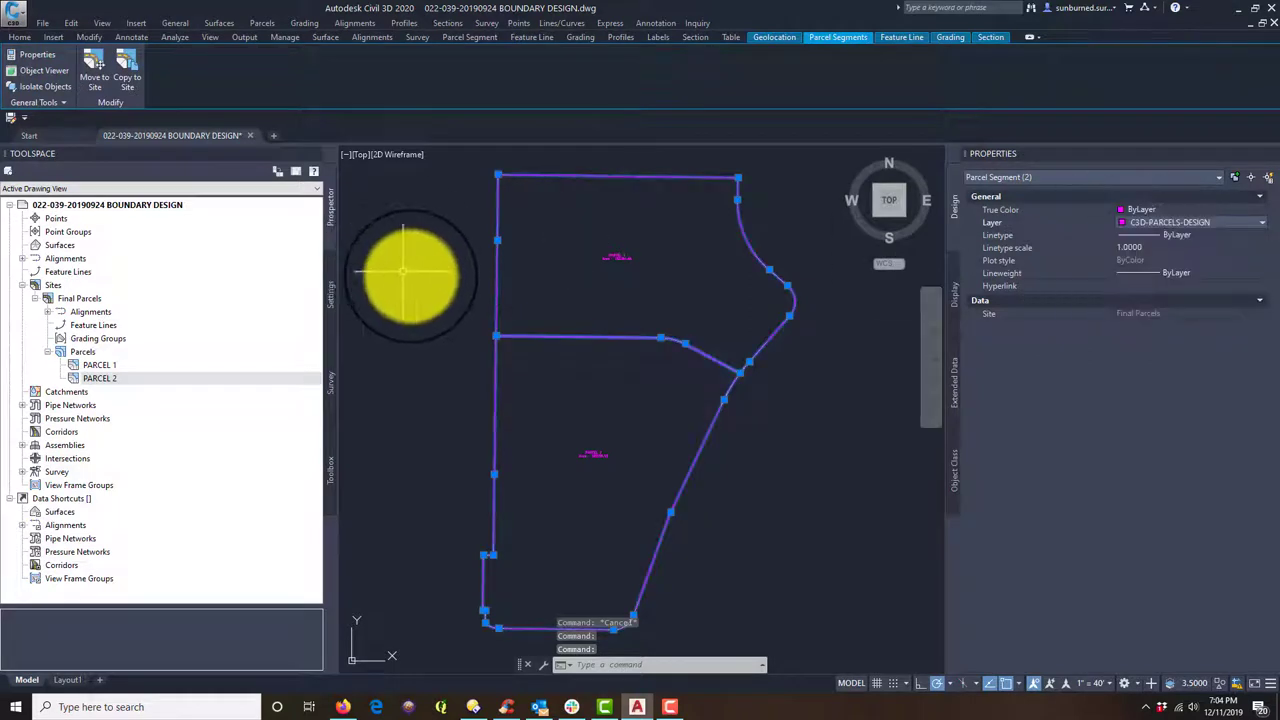
{"action": "key", "text": "Escape"}
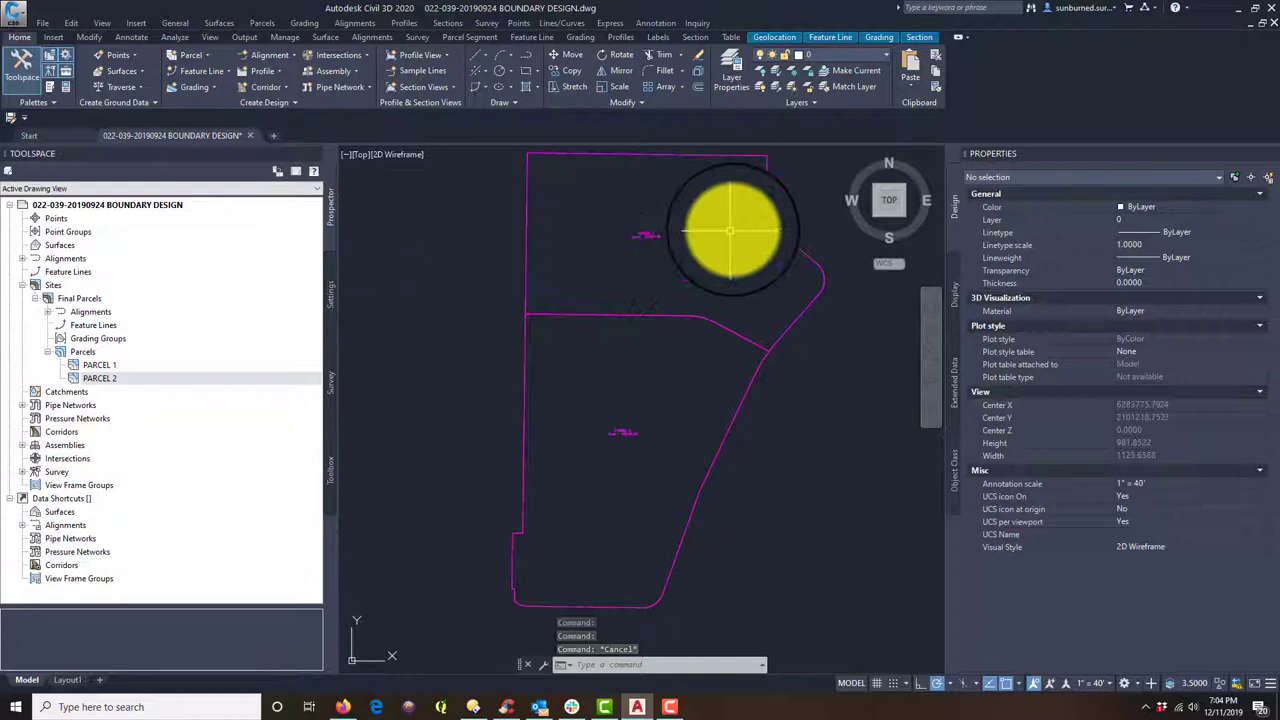
Open the drawing's ambient settings, expand the Coordinate properties and open their precision for editing
{"action": "left_click", "coordinate": [332, 280]}
{"action": "right_click", "coordinate": [168, 207]}
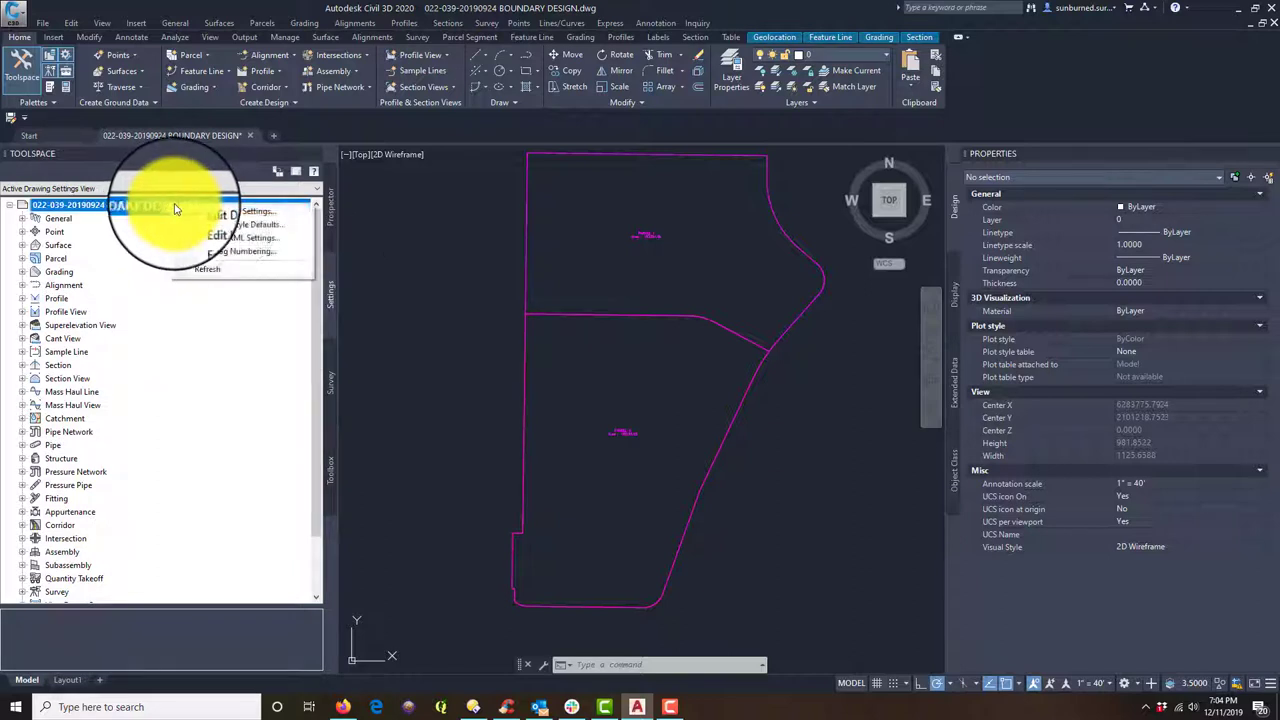
{"action": "left_click", "coordinate": [226, 208]}
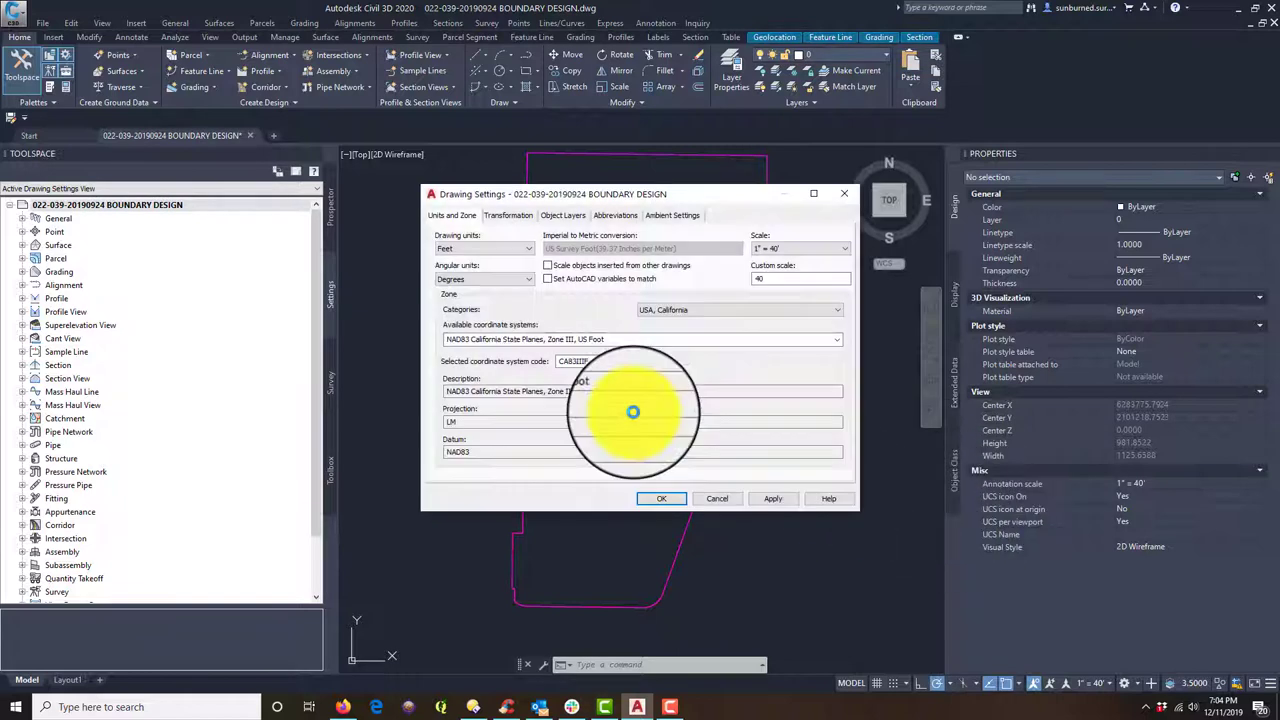
{"action": "left_click", "coordinate": [679, 219]}
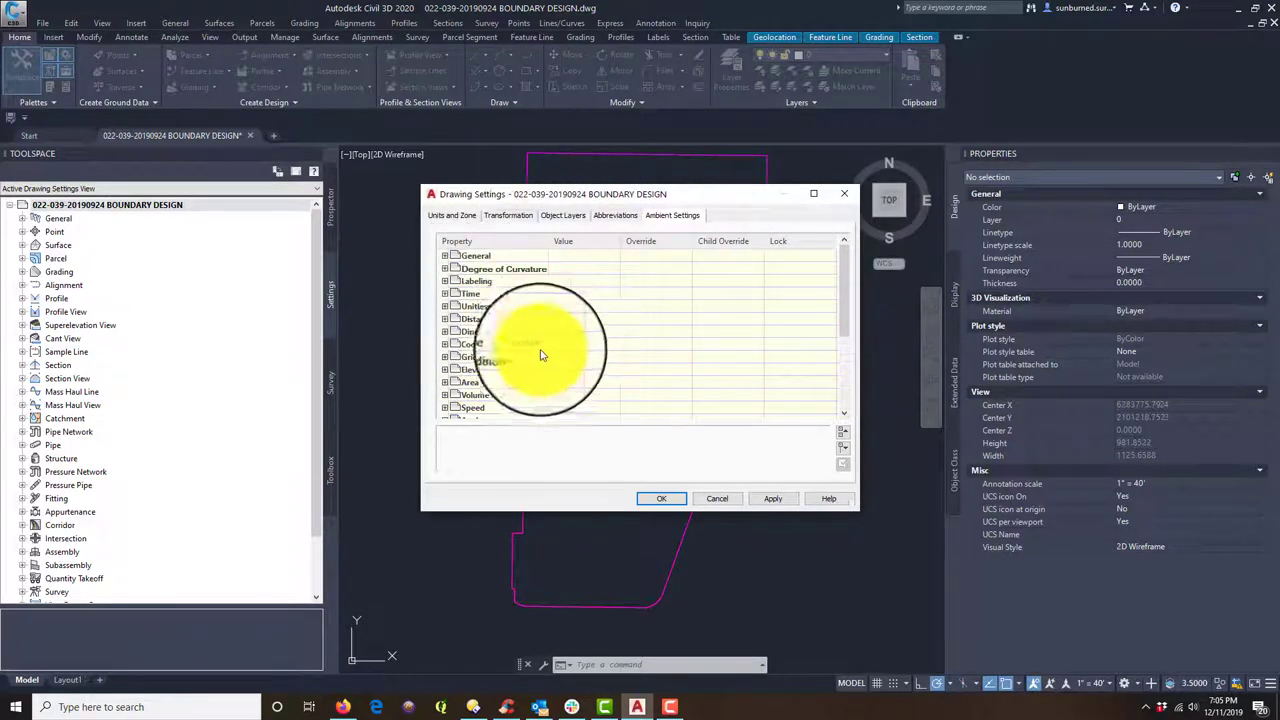
{"action": "left_click", "coordinate": [444, 335]}
{"action": "scroll", "coordinate": [514, 366], "scroll_direction": "down", "scroll_amount": 2}
{"action": "left_click", "coordinate": [601, 283]}
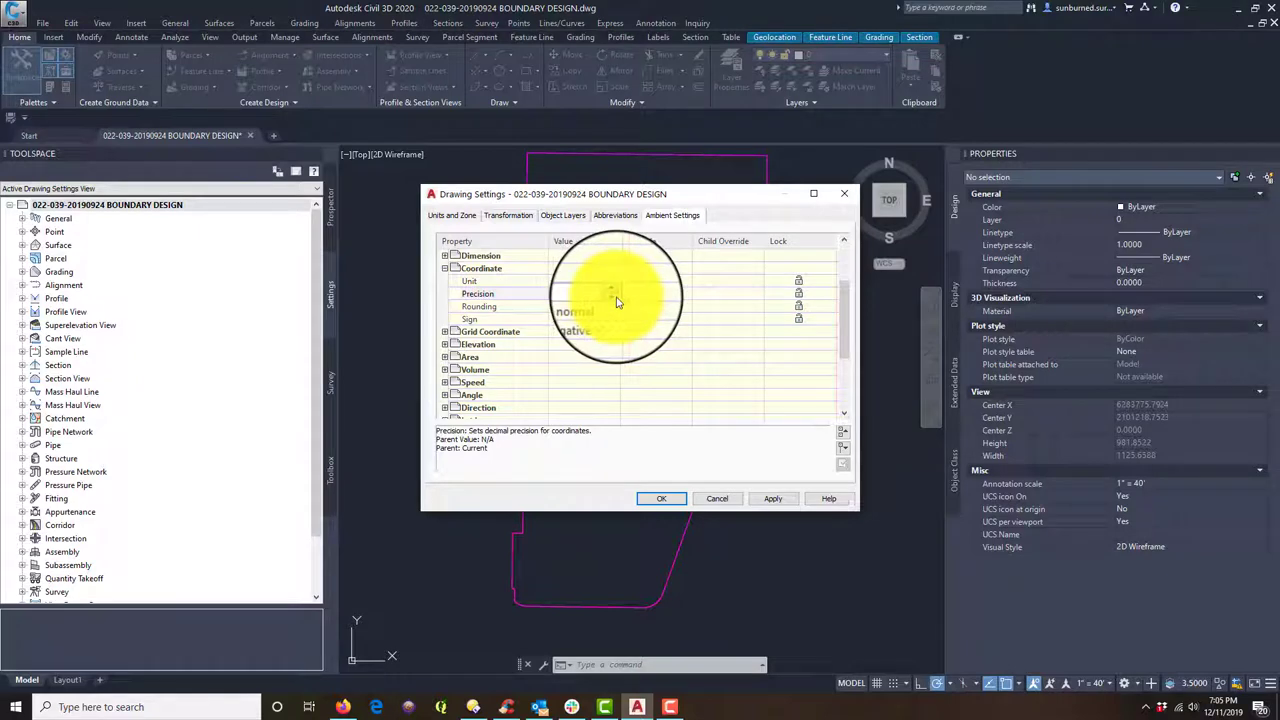
Set the Angle format in the ambient settings to DD°MM'SS.SS"
{"action": "left_click", "coordinate": [444, 268]}
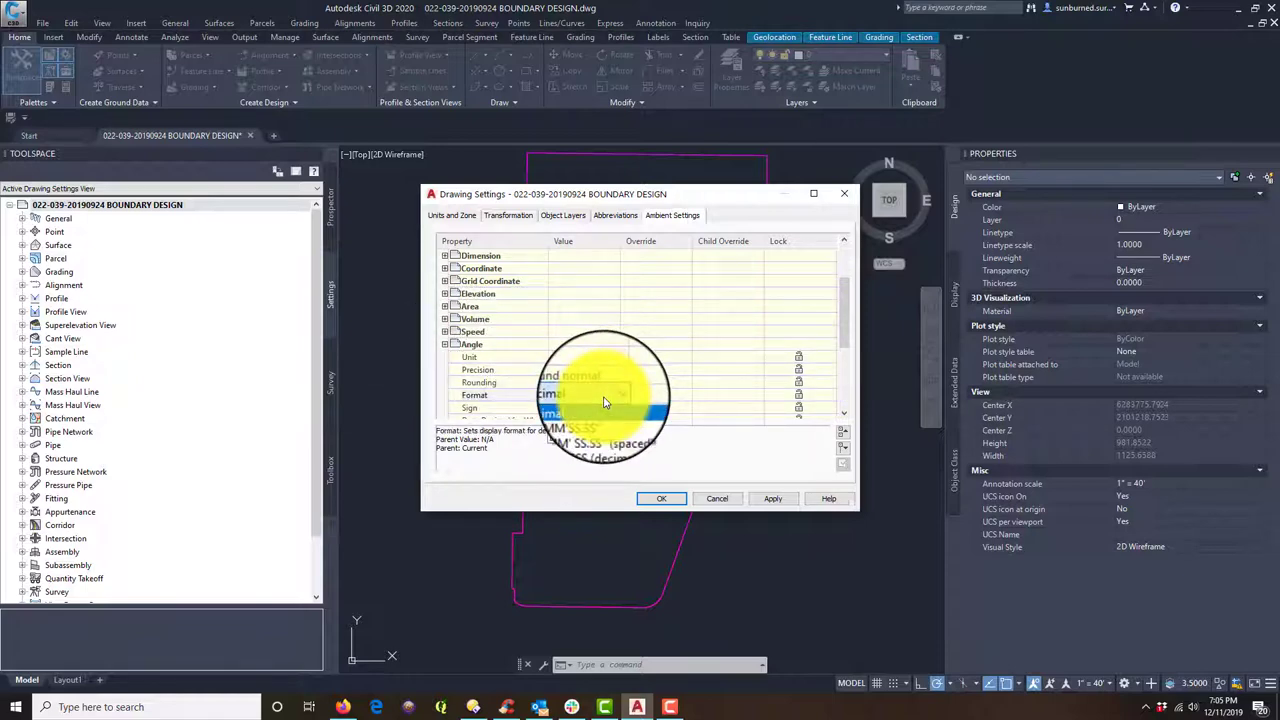
{"action": "left_click", "coordinate": [595, 418]}
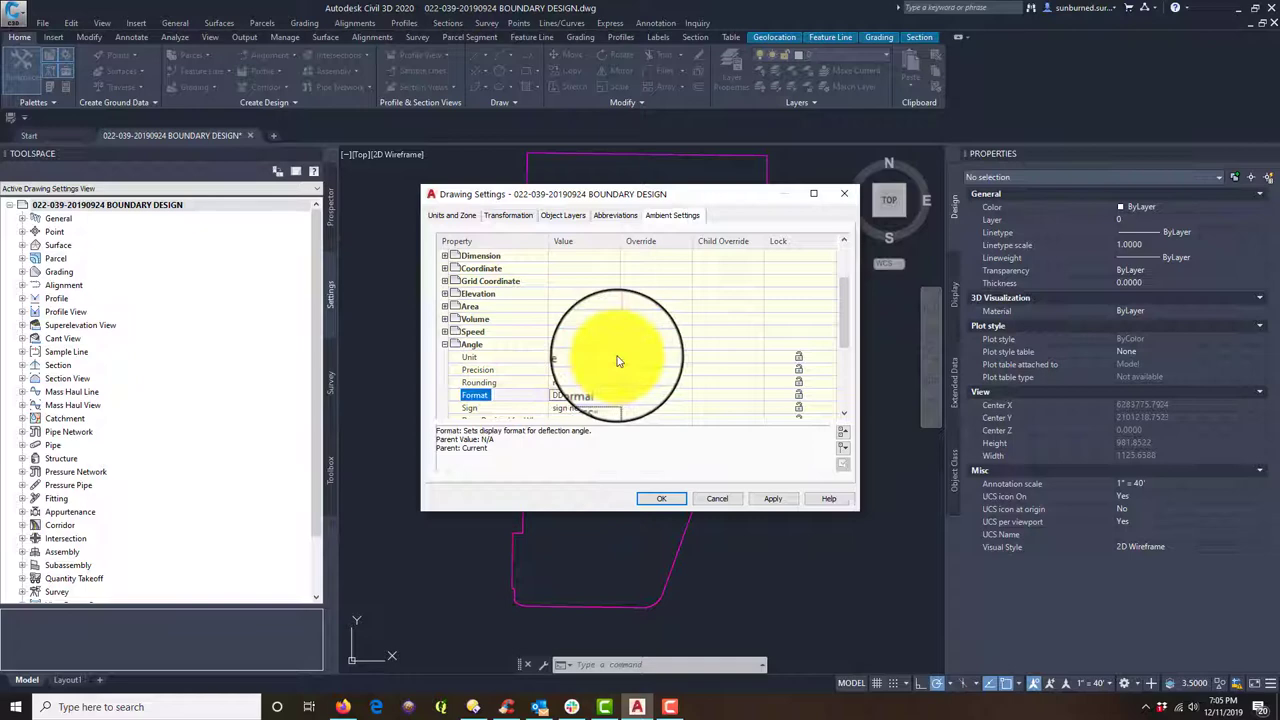
{"action": "scroll", "coordinate": [558, 330], "scroll_direction": "down", "scroll_amount": 1}
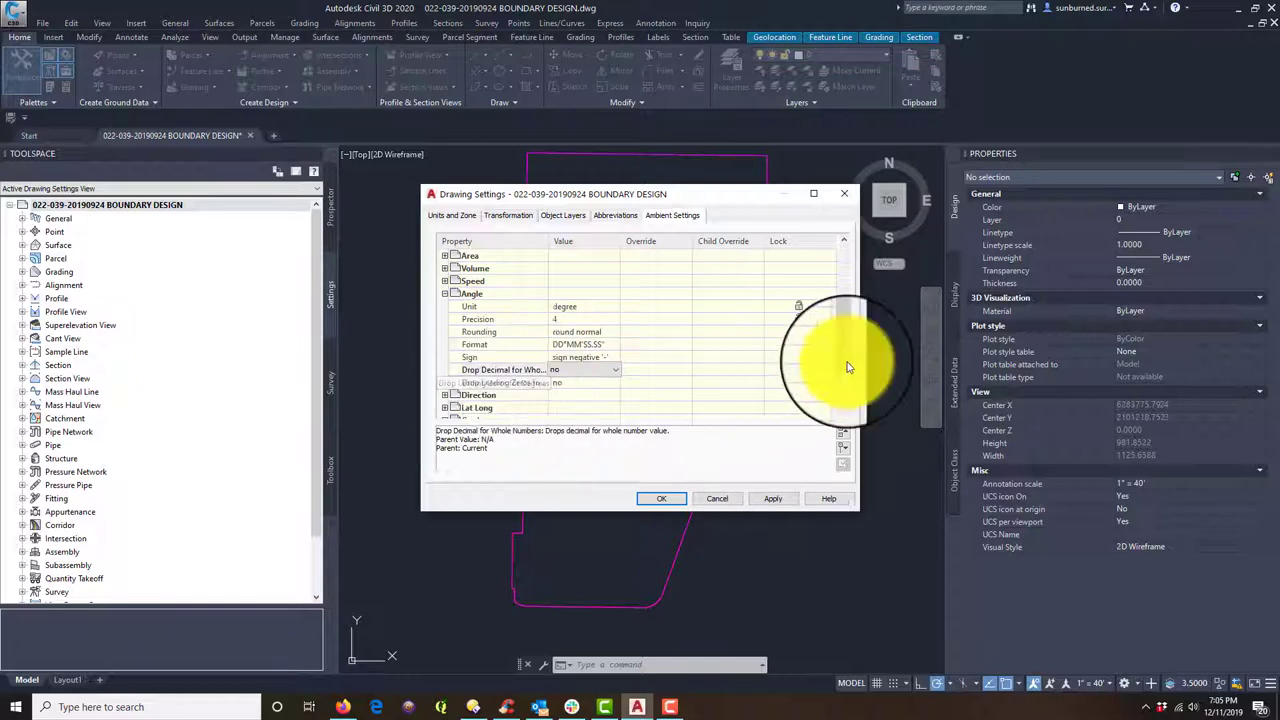
Set the ambient Direction precision to 4, the direction naming to long name spaced and the capitalization to title caps
{"action": "scroll", "coordinate": [840, 375], "scroll_direction": "down", "scroll_amount": 3}
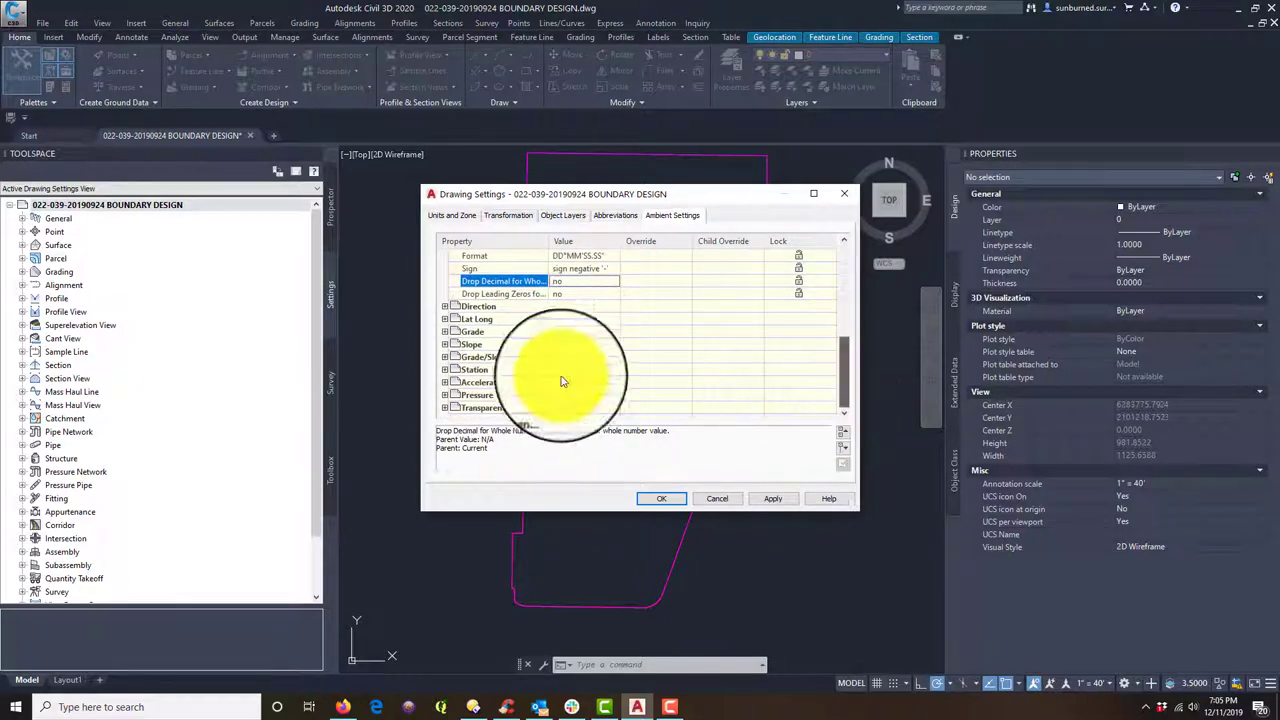
{"action": "left_click", "coordinate": [445, 307]}
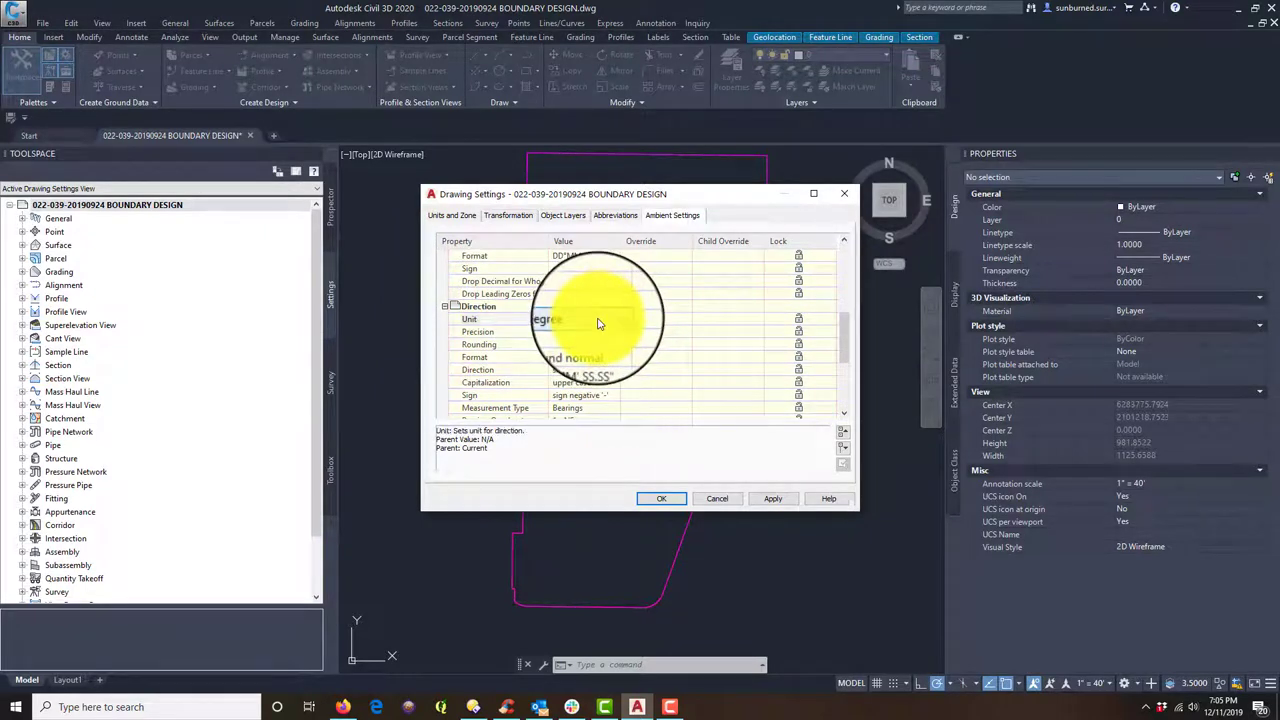
{"action": "left_click", "coordinate": [588, 332]}
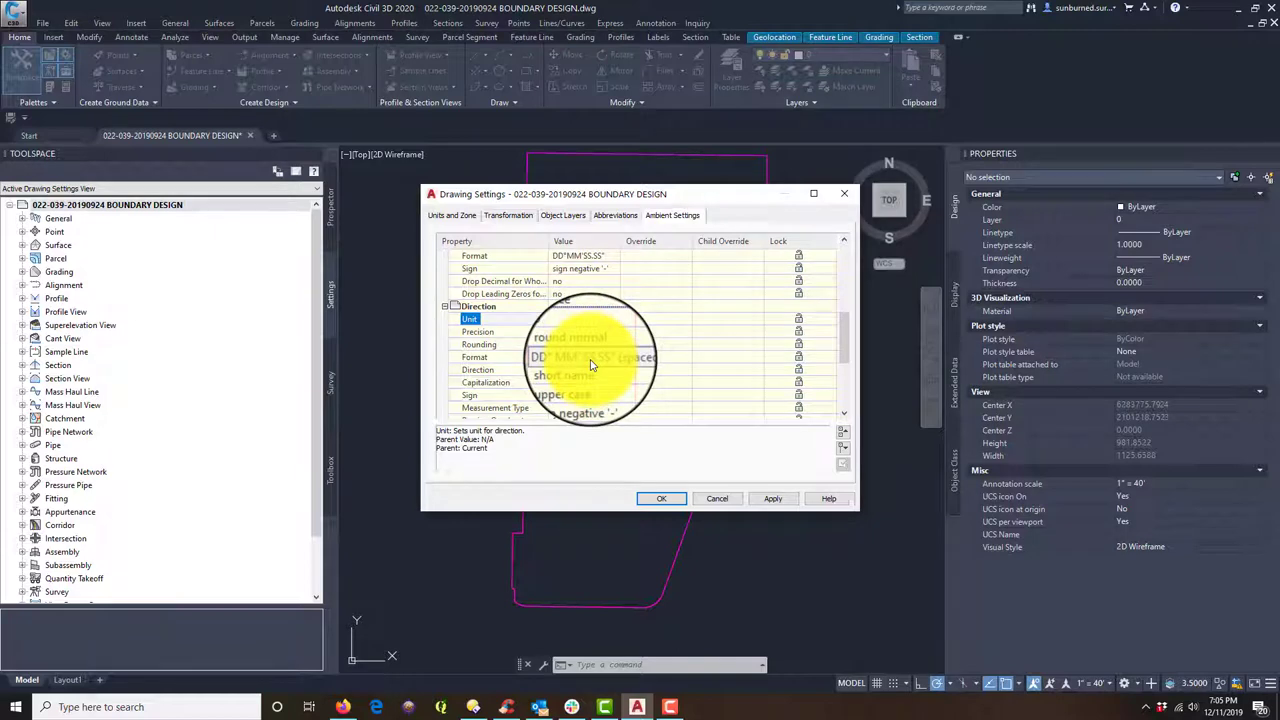
{"action": "left_click", "coordinate": [605, 360]}
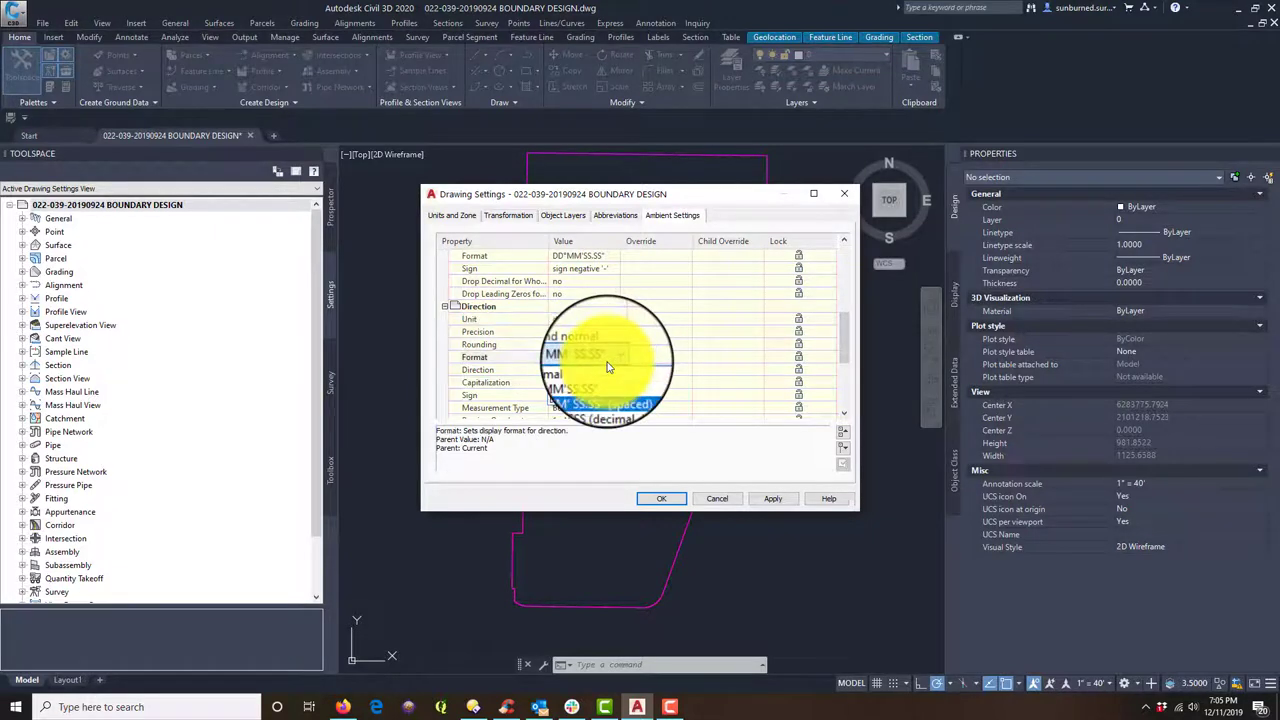
{"action": "left_click", "coordinate": [608, 367]}
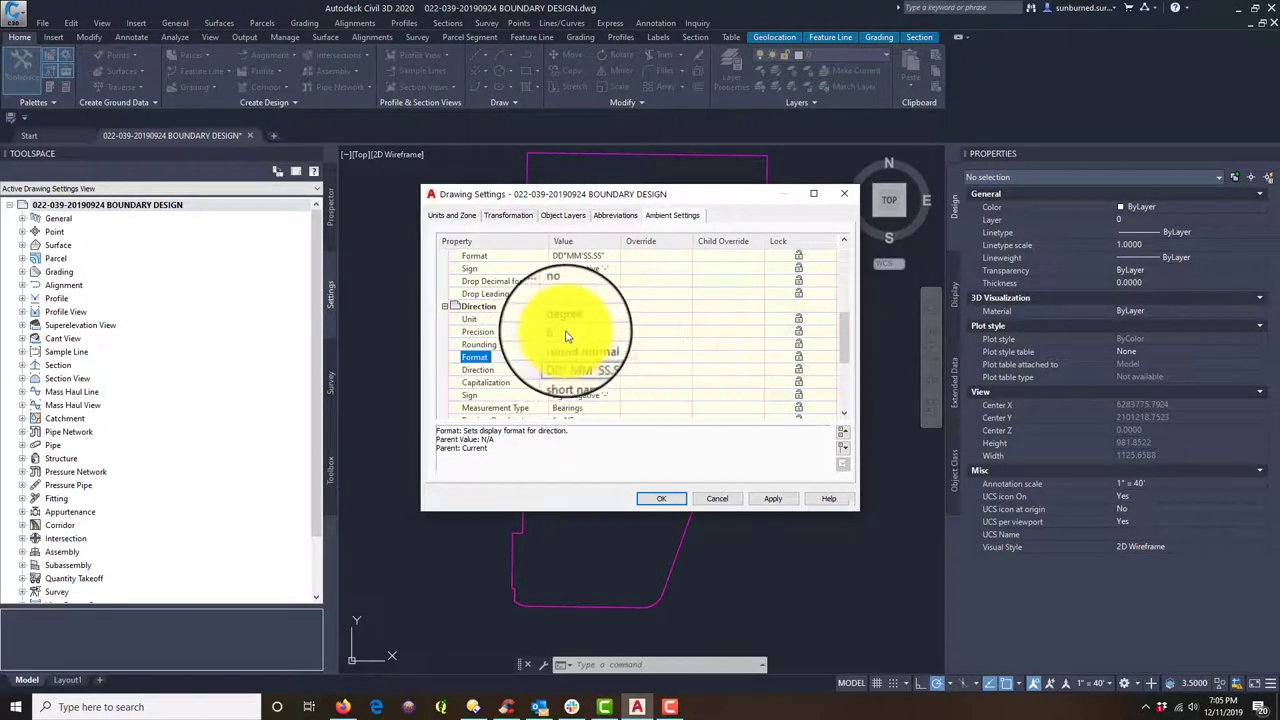
{"action": "left_click", "coordinate": [566, 333]}
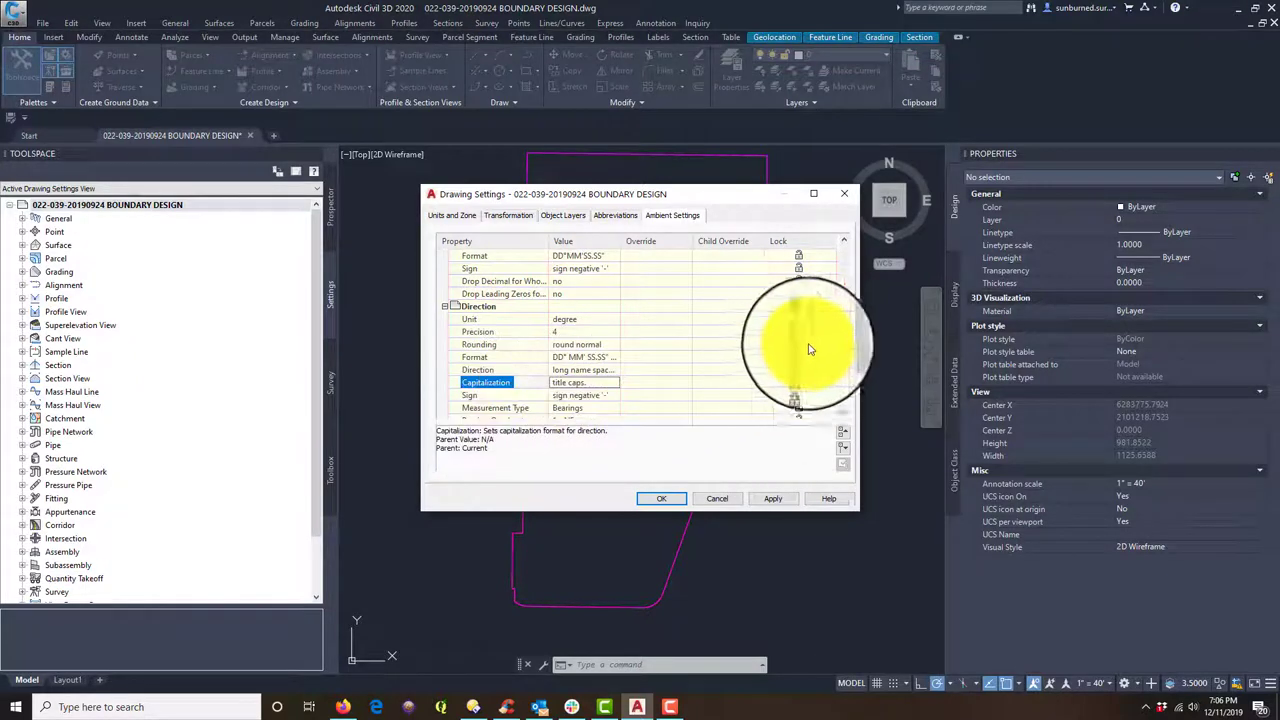
Set the ambient Distance precision to 2 and apply the drawing settings
{"action": "mouse_move", "coordinate": [845, 352]}
{"action": "left_mouse_down"}
{"action": "mouse_move", "coordinate": [832, 420]}
{"action": "mouse_move", "coordinate": [838, 284]}
{"action": "left_mouse_up"}
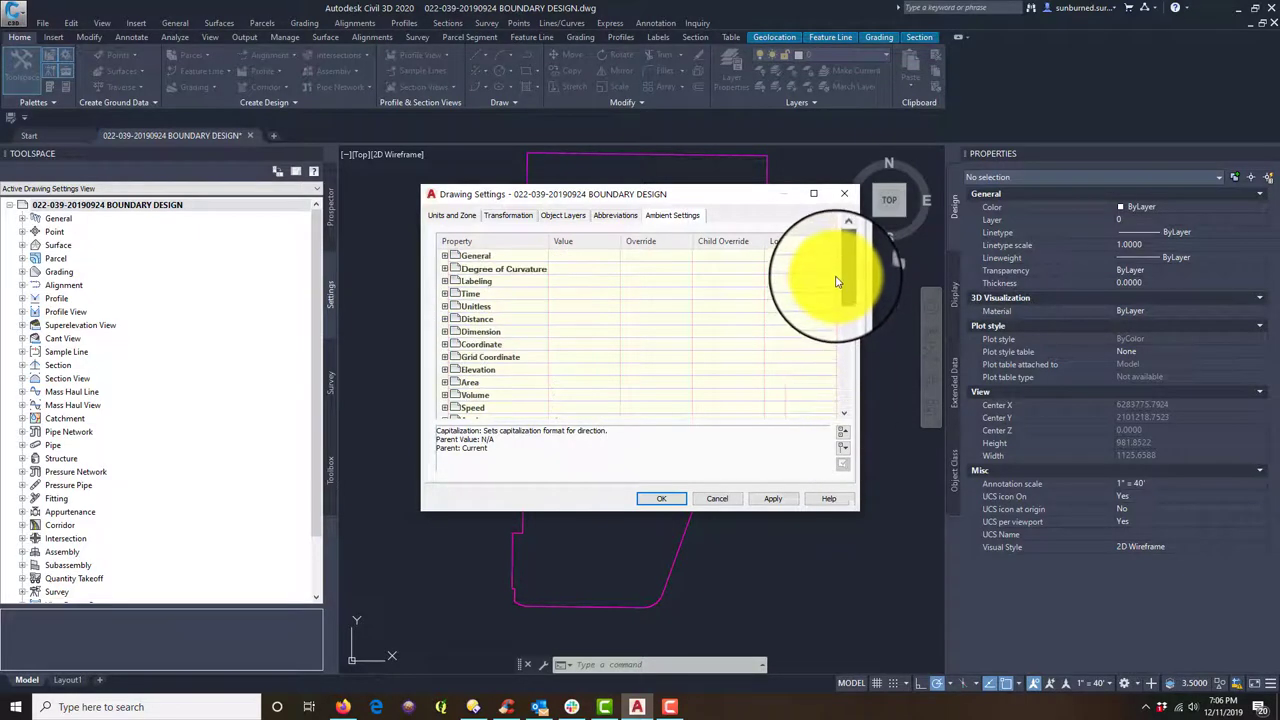
{"action": "left_click", "coordinate": [445, 318]}
{"action": "left_click", "coordinate": [600, 344]}
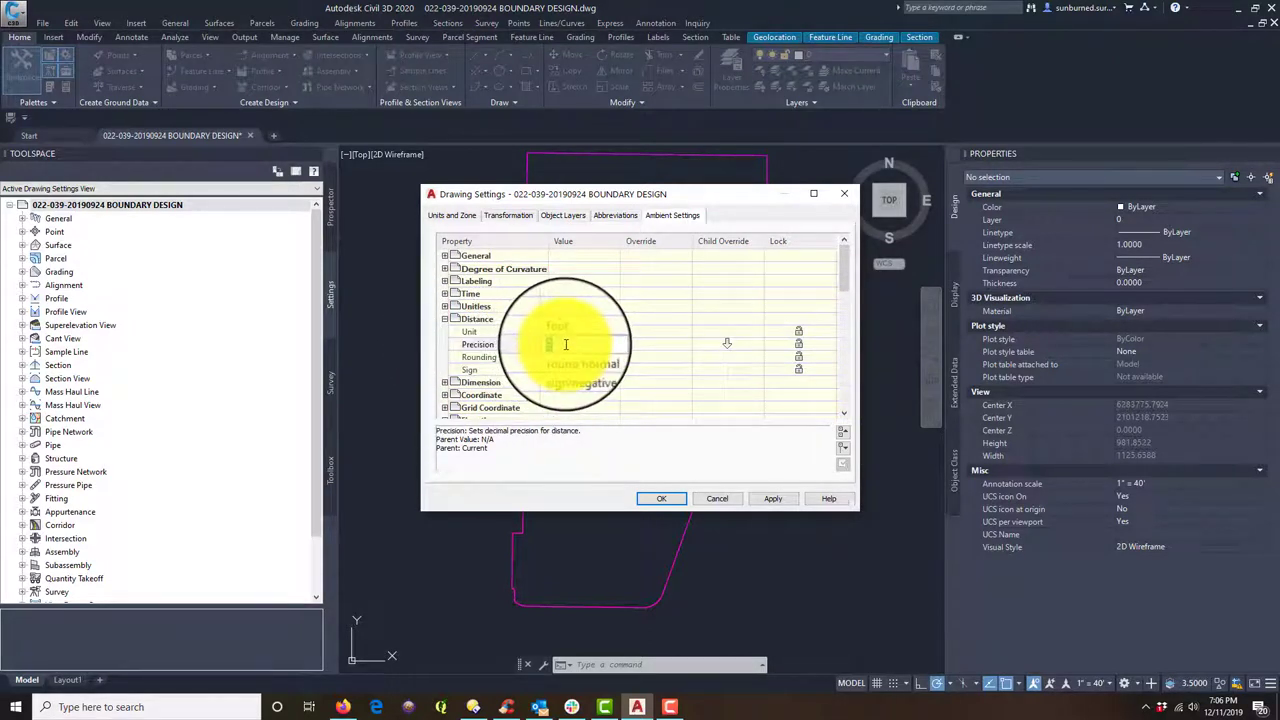
{"action": "left_click", "coordinate": [773, 498]}
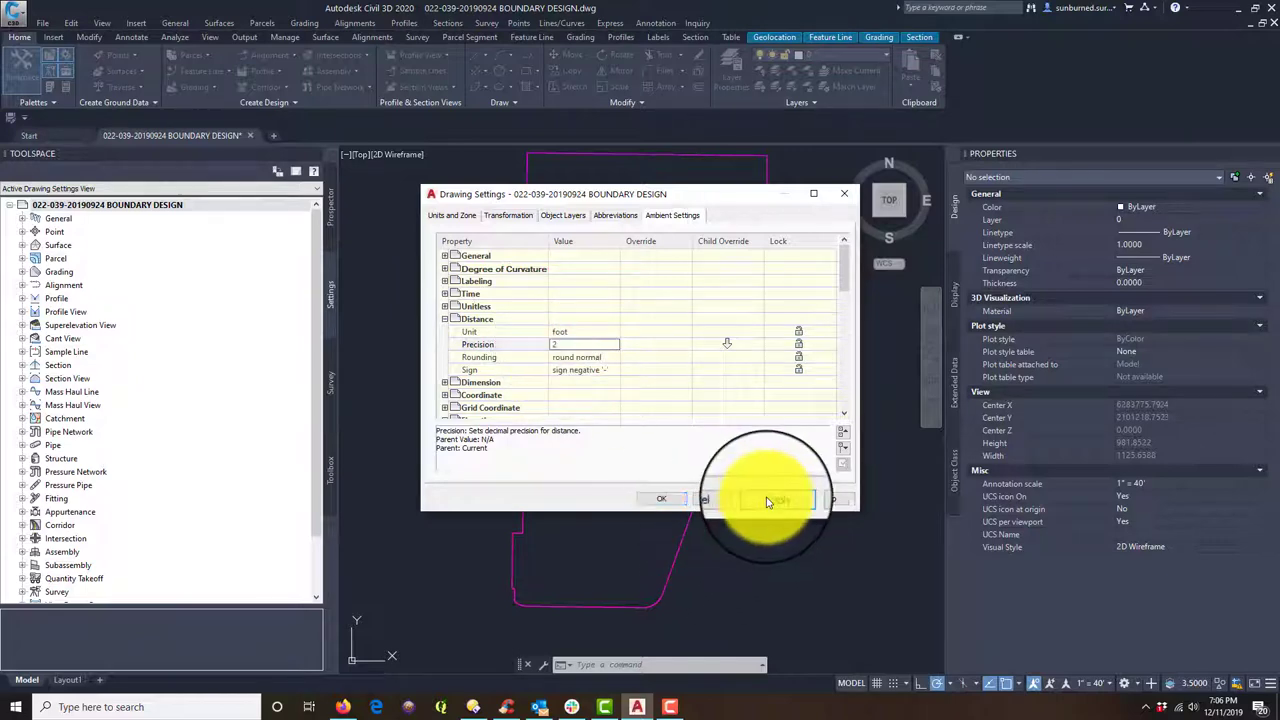
{"action": "left_click", "coordinate": [671, 500]}
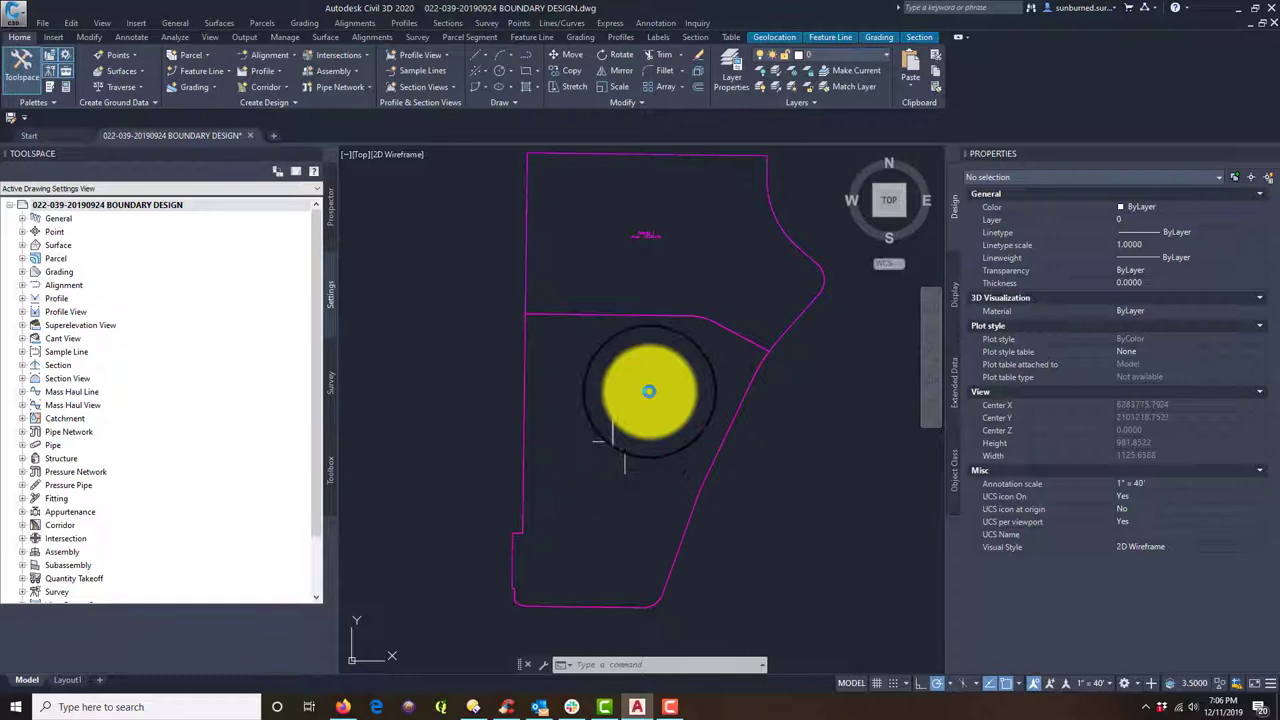
Bring up the mapcheck analysis in Parcel 1's properties and pick its point of beginning on the line shared with the parcel below
{"action": "left_click", "coordinate": [648, 236]}
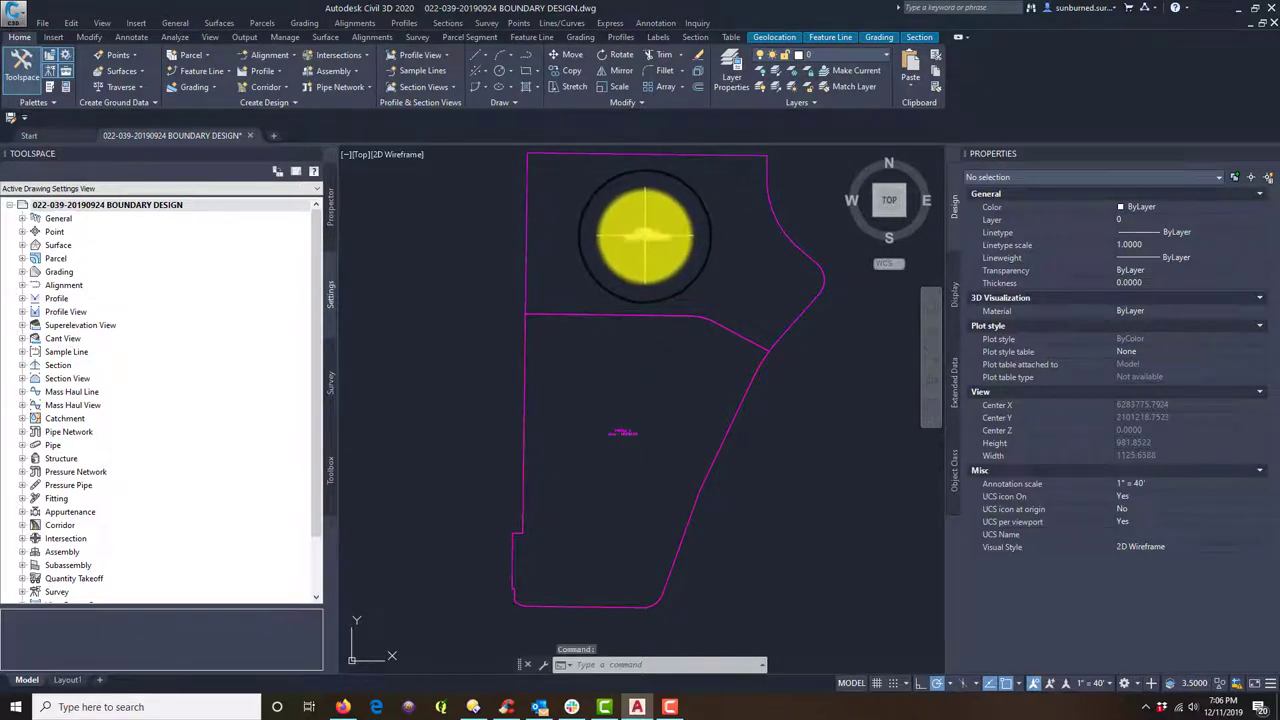
{"action": "left_click", "coordinate": [645, 236]}
{"action": "right_click", "coordinate": [645, 236]}
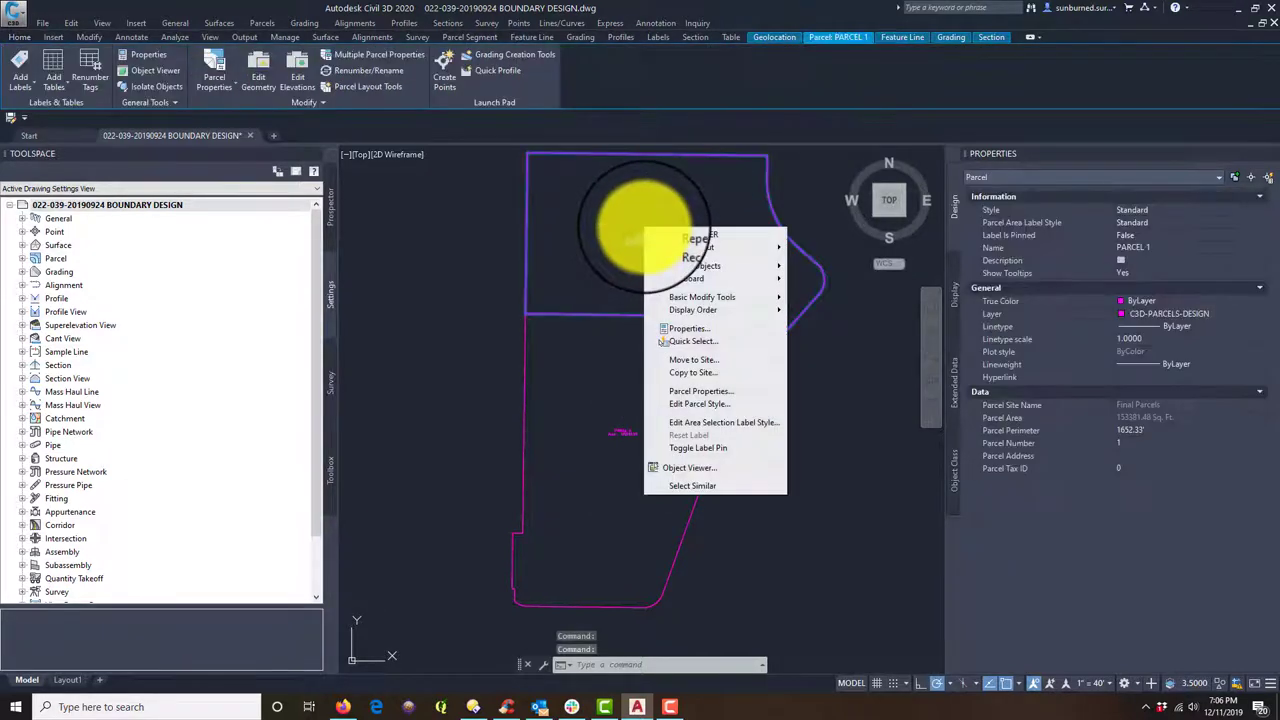
{"action": "left_click", "coordinate": [706, 404]}
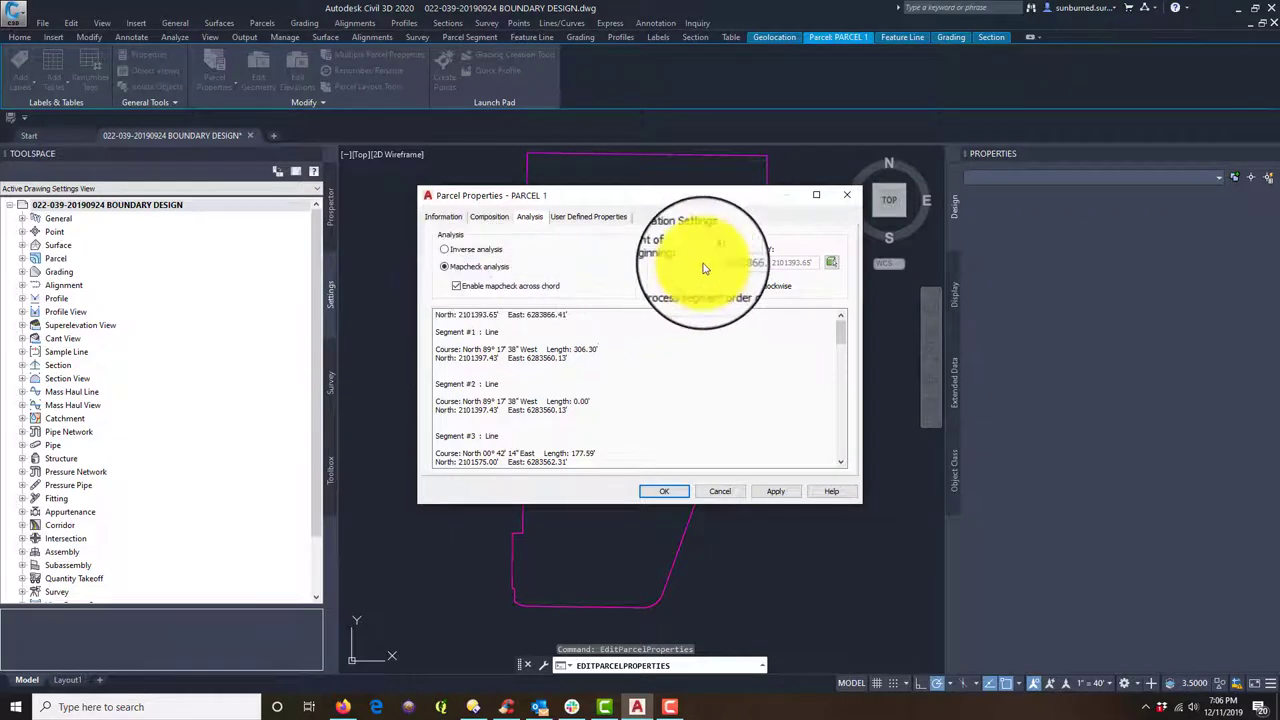
{"action": "left_click", "coordinate": [831, 264]}
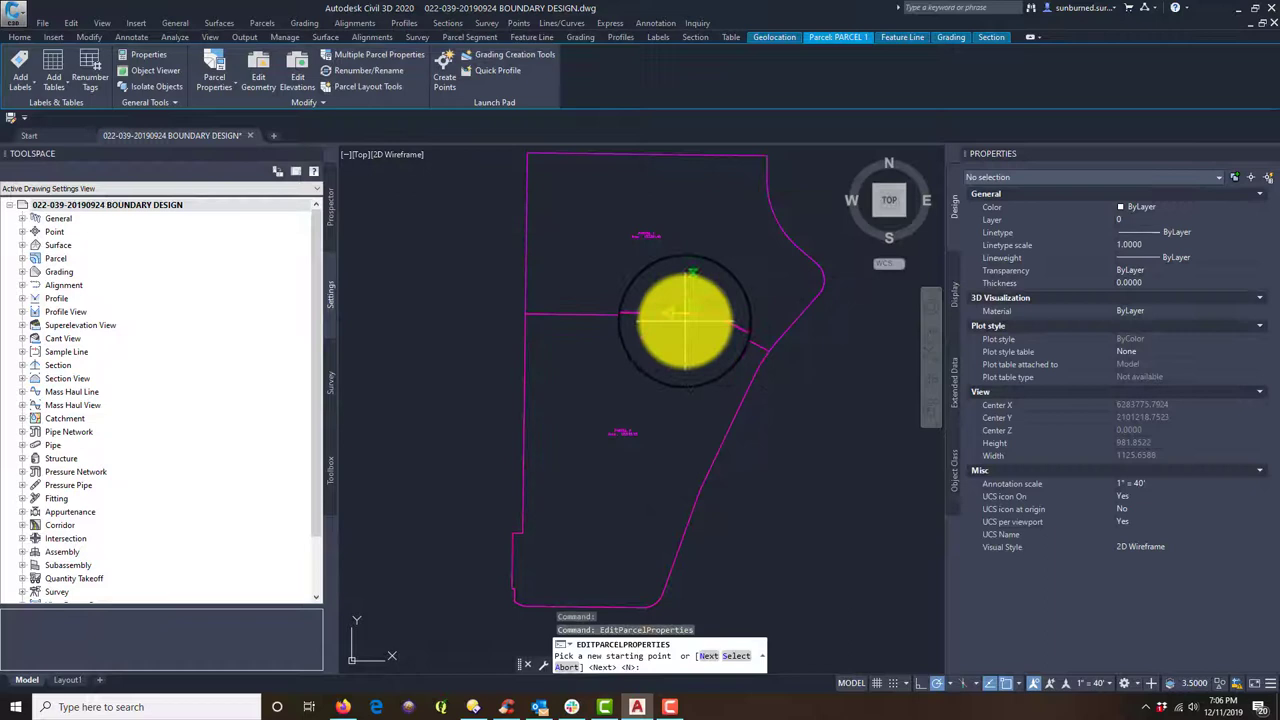
{"action": "left_click", "coordinate": [676, 315]}
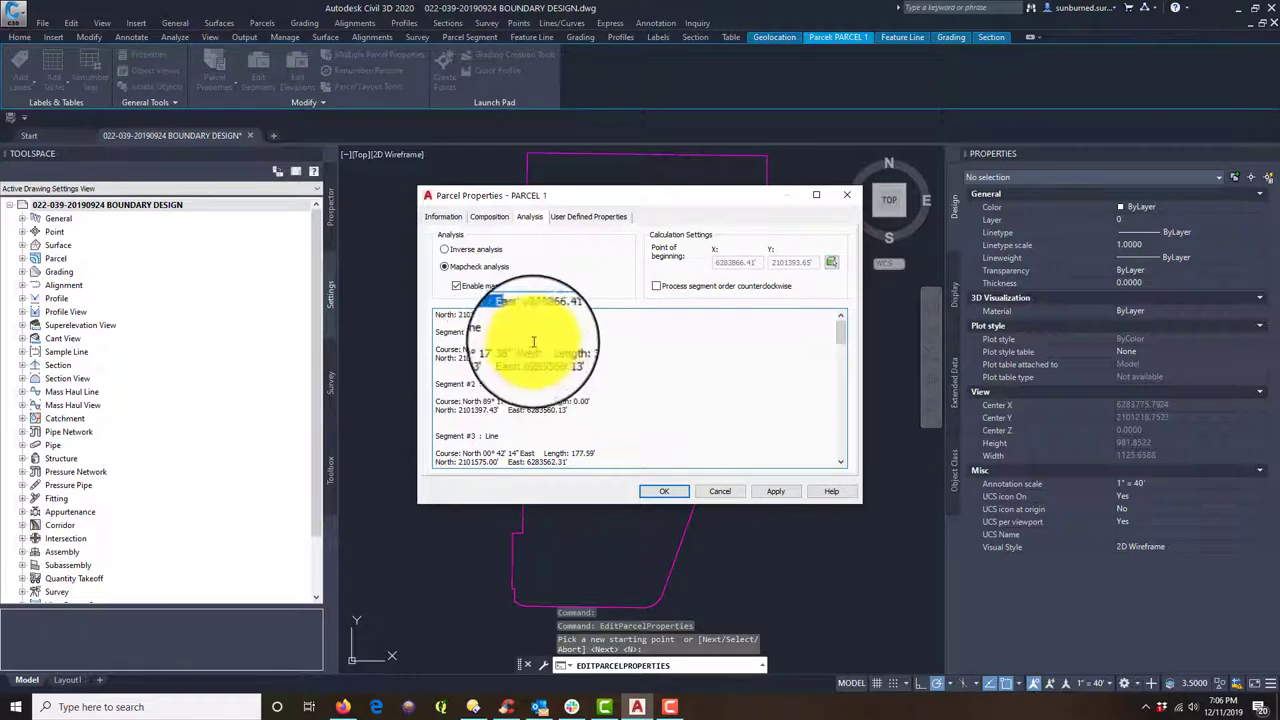
Review the mapcheck report's bearing seconds, segment lengths, curve delta and closing figures through to the end
{"action": "double_click", "coordinate": [515, 349]}
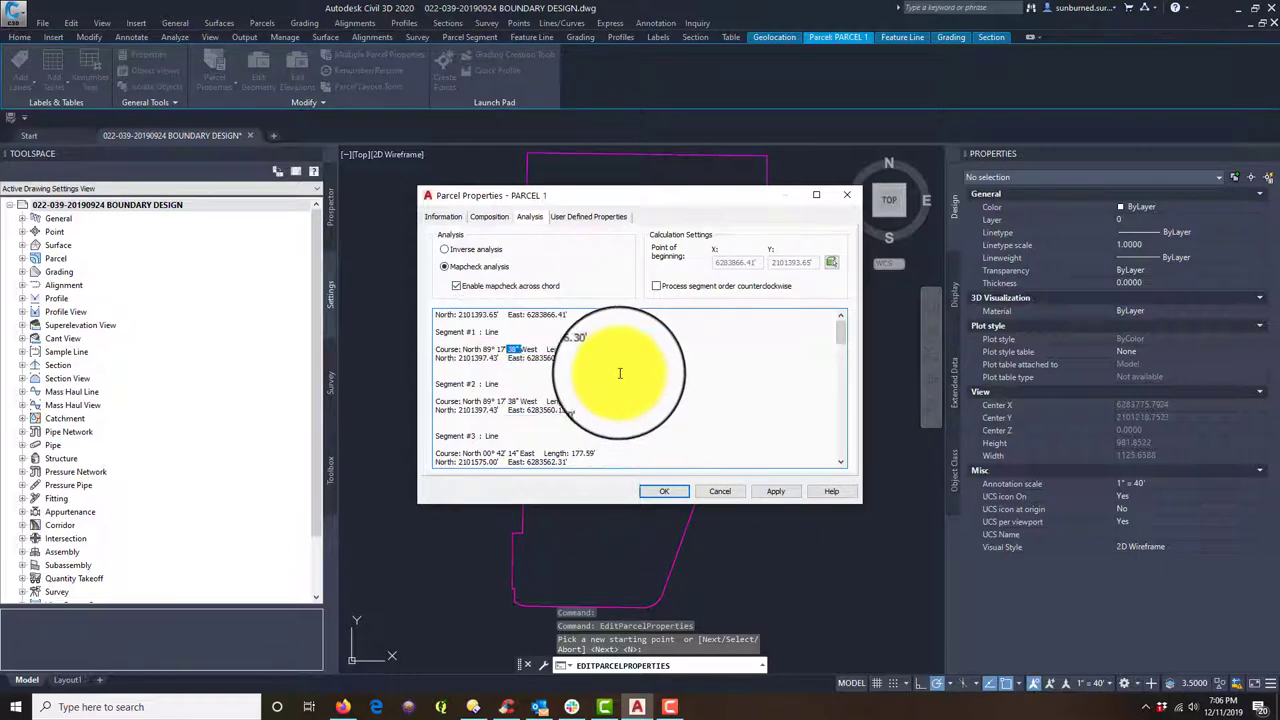
{"action": "double_click", "coordinate": [588, 349]}
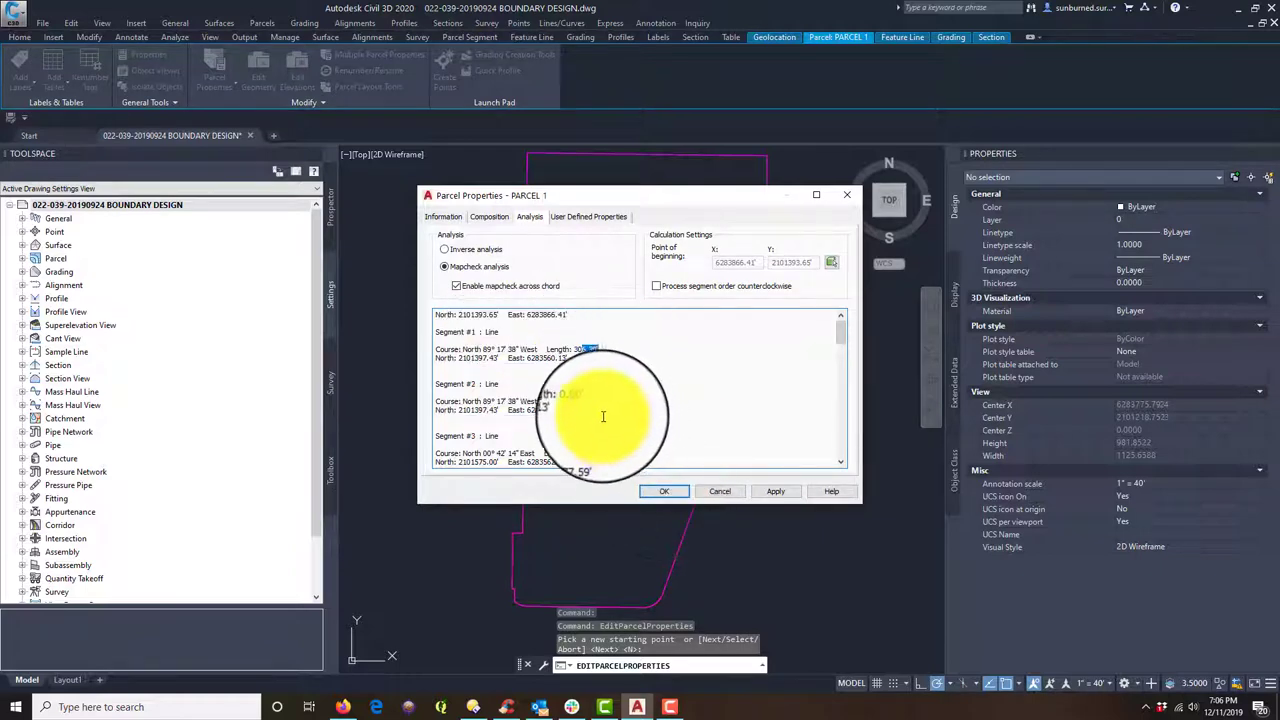
{"action": "scroll", "coordinate": [612, 421], "scroll_direction": "down", "scroll_amount": 1}
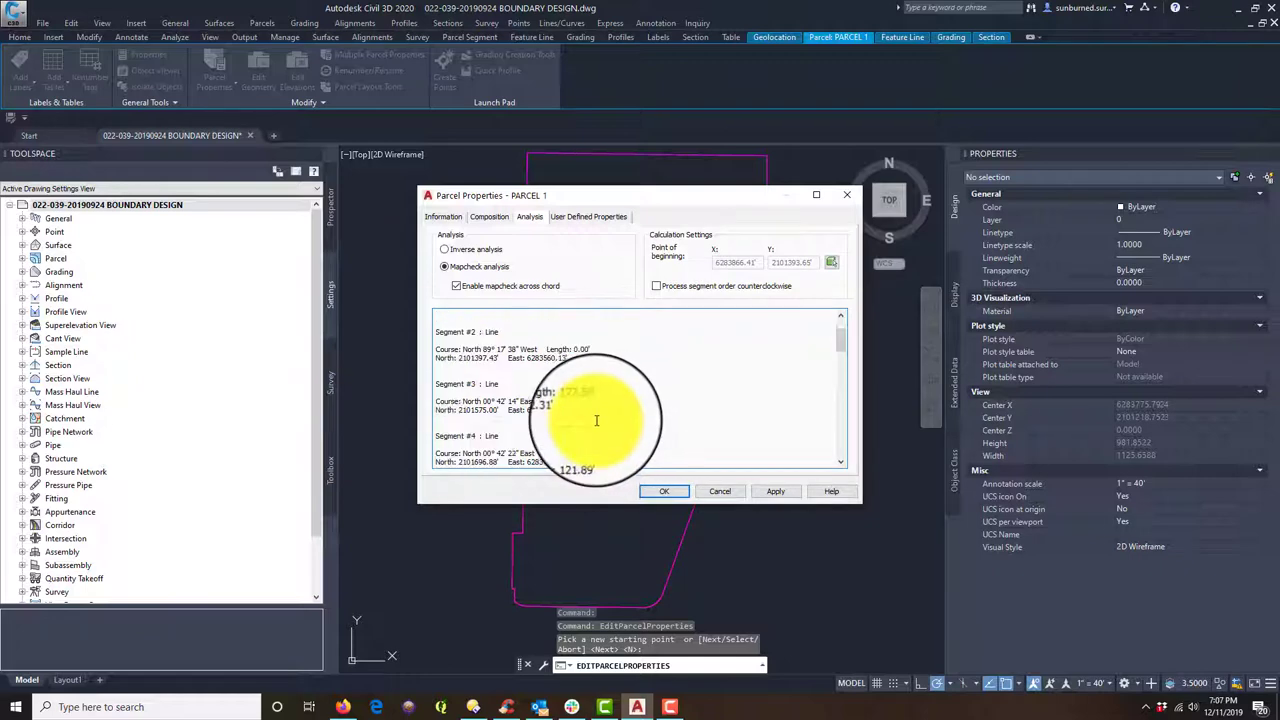
{"action": "scroll", "coordinate": [596, 418], "scroll_direction": "down", "scroll_amount": 3}
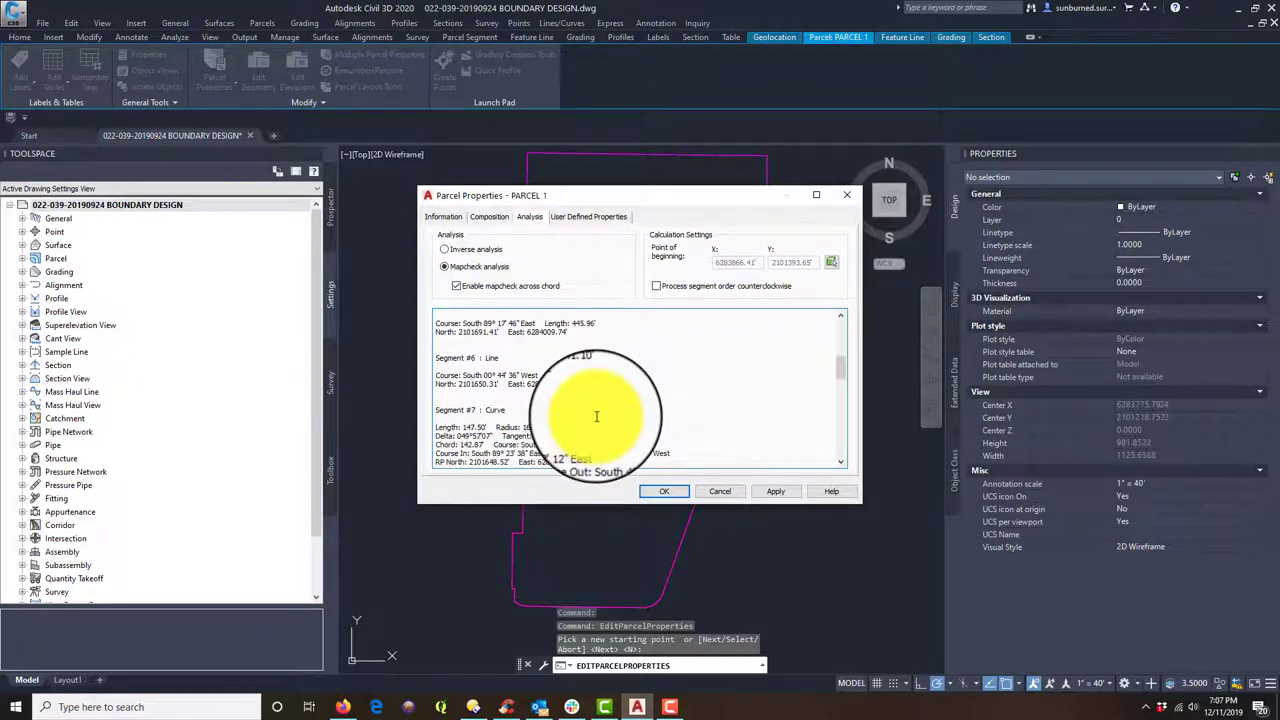
{"action": "scroll", "coordinate": [596, 416], "scroll_direction": "down", "scroll_amount": 1}
{"action": "double_click", "coordinate": [468, 412]}
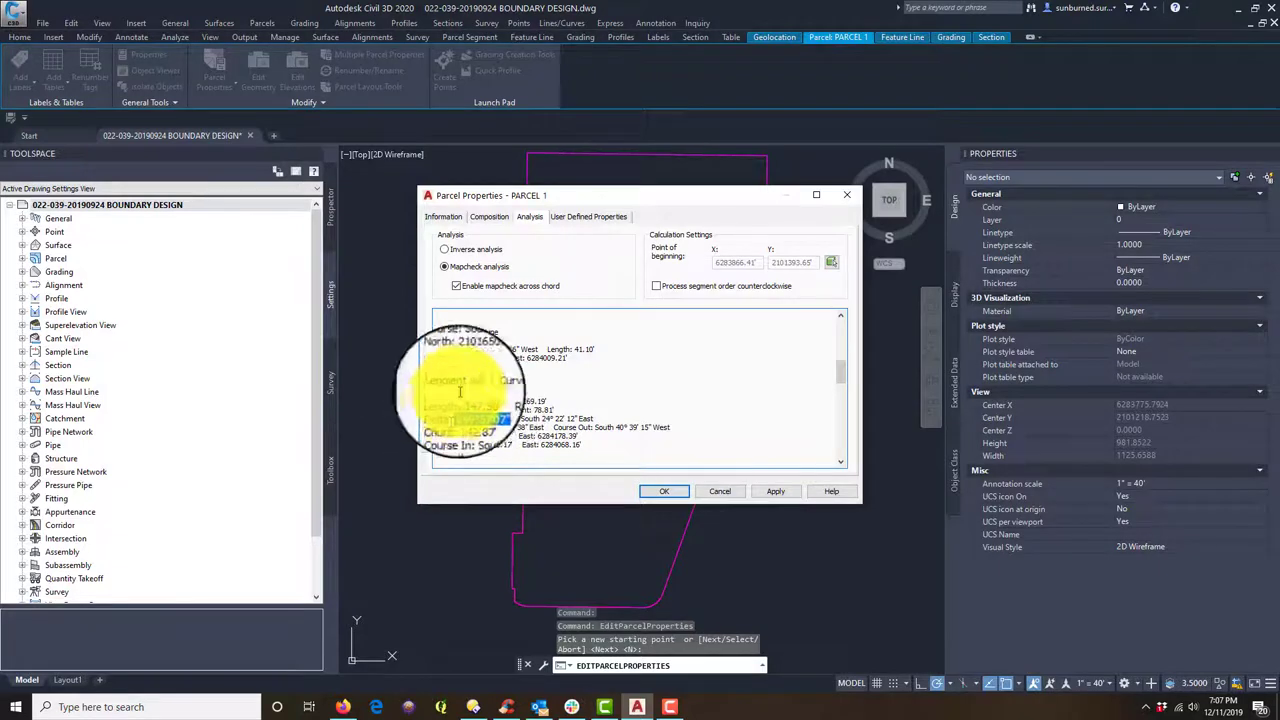
{"action": "scroll", "coordinate": [620, 370], "scroll_direction": "down", "scroll_amount": 4}
{"action": "scroll", "coordinate": [700, 400], "scroll_direction": "down", "scroll_amount": 8}
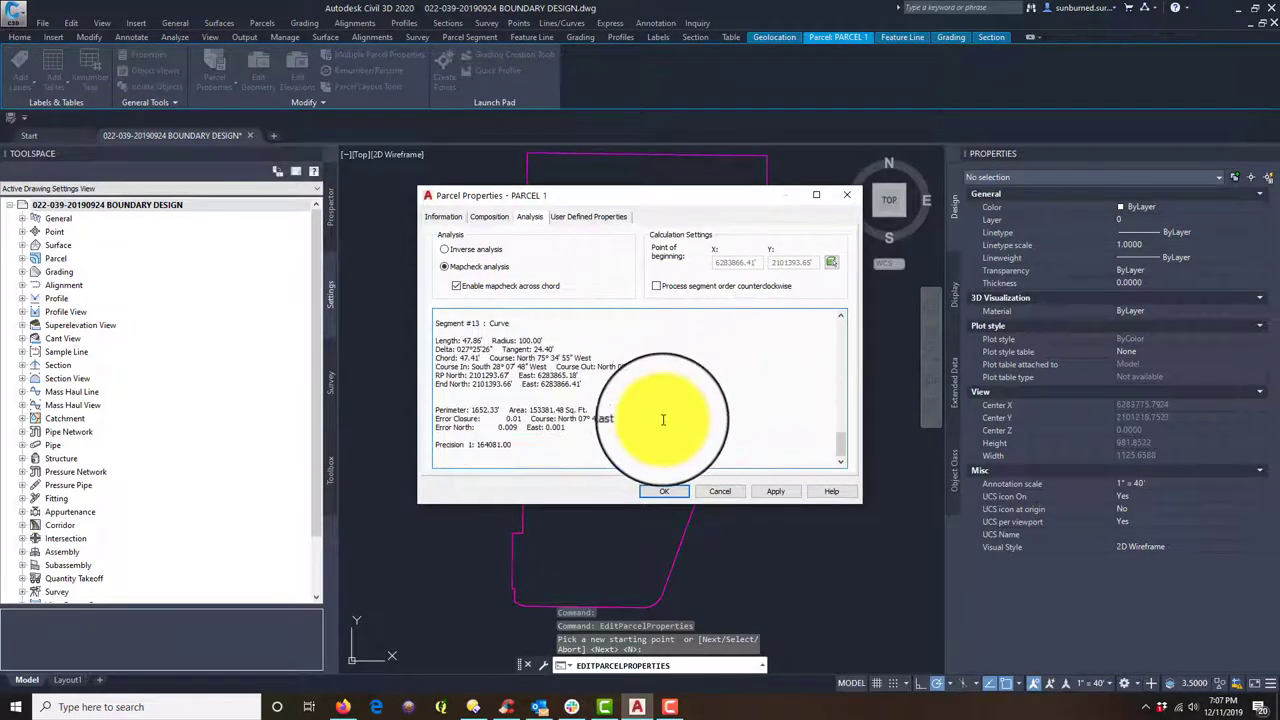
Copy the entire text of Parcel 1's mapcheck report
{"action": "key", "text": "ctrl+a"}
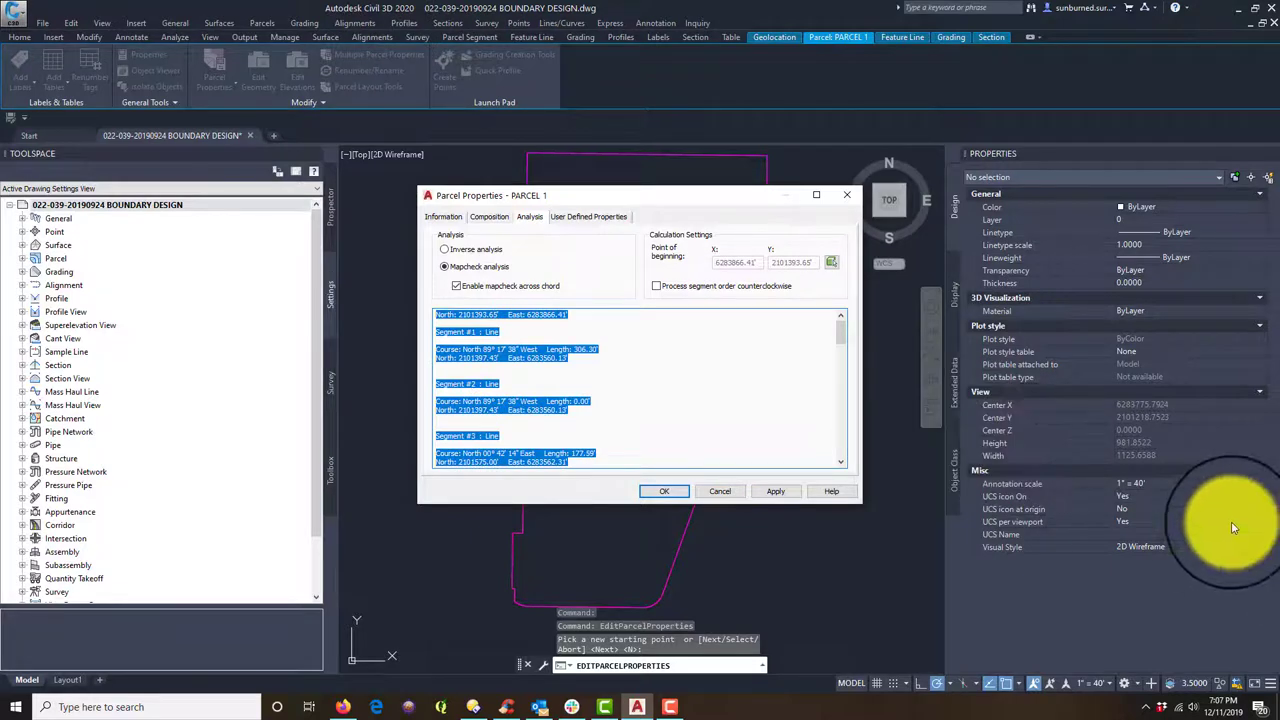
{"action": "right_click", "coordinate": [614, 368]}
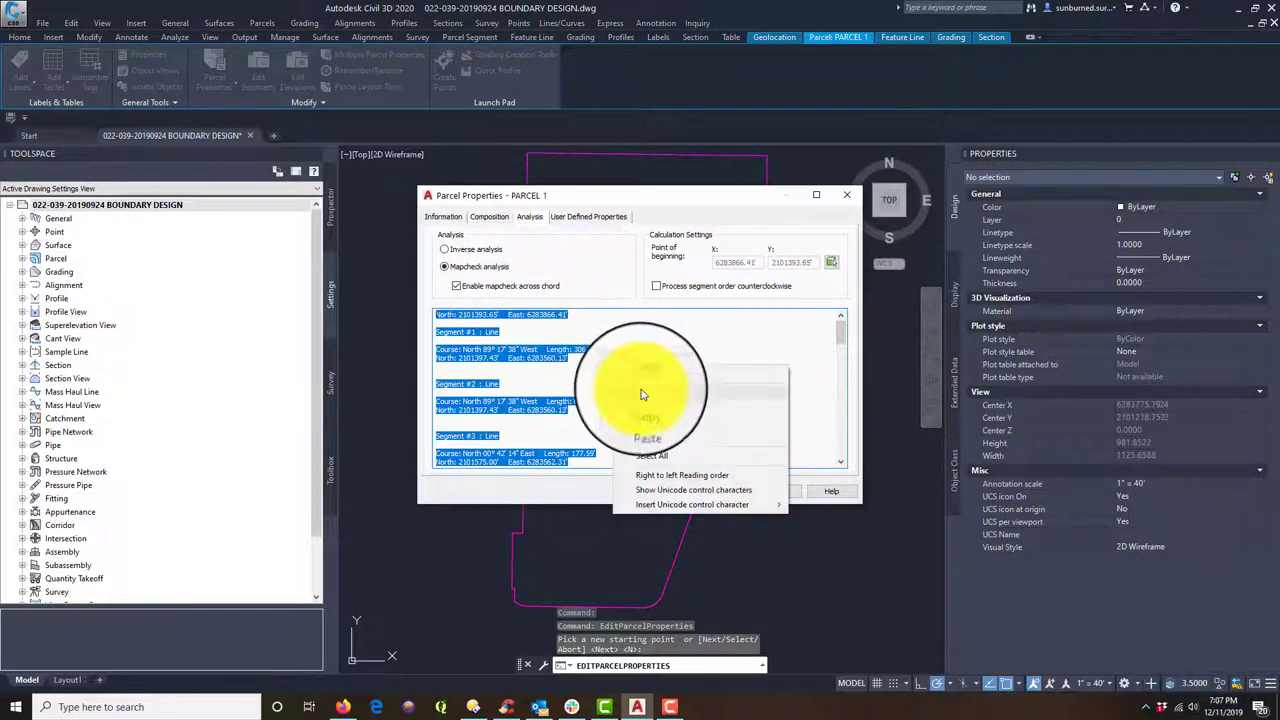
{"action": "left_click", "coordinate": [645, 414]}
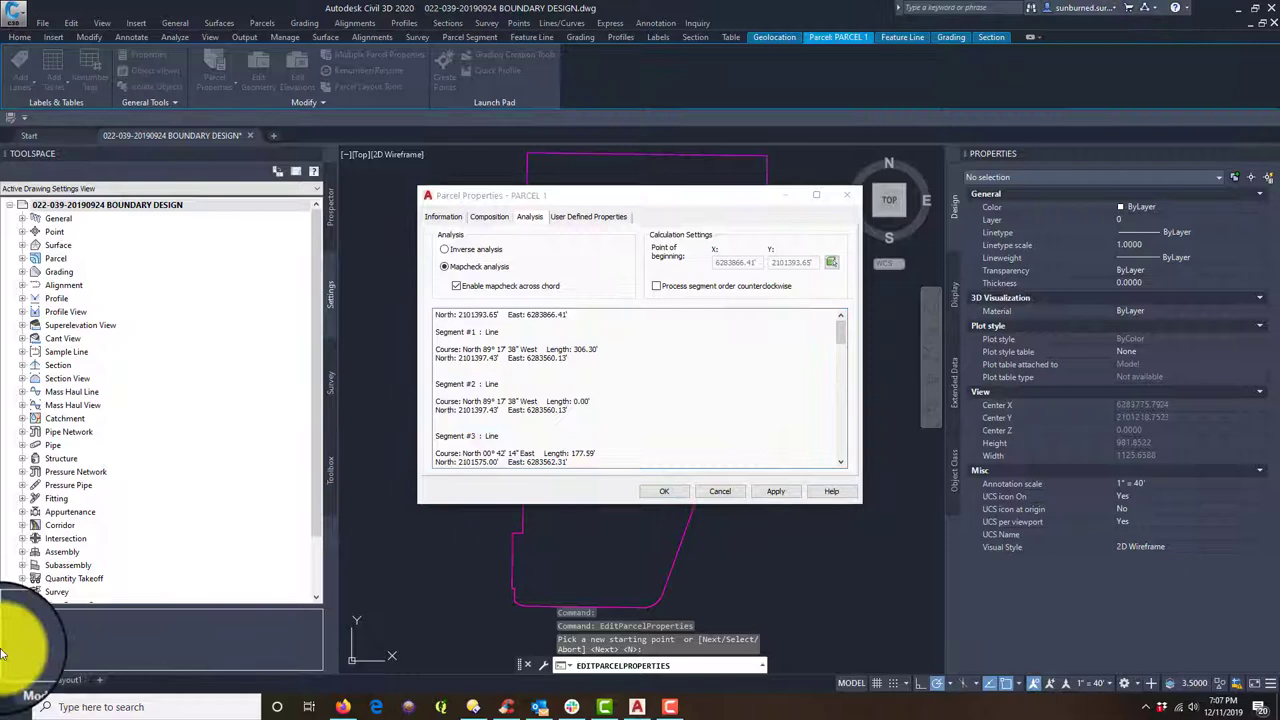
Start Word and paste the copied mapcheck report into a blank document
{"action": "left_click", "coordinate": [17, 708]}
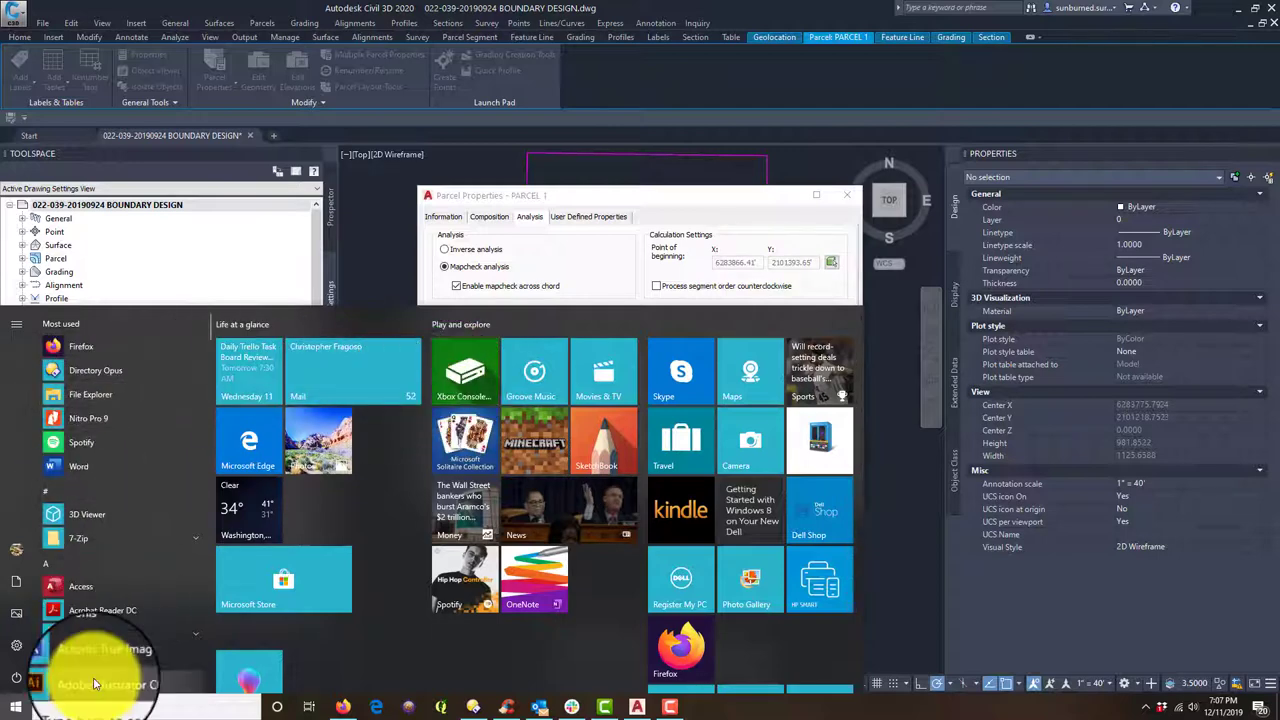
{"action": "left_click", "coordinate": [136, 707]}
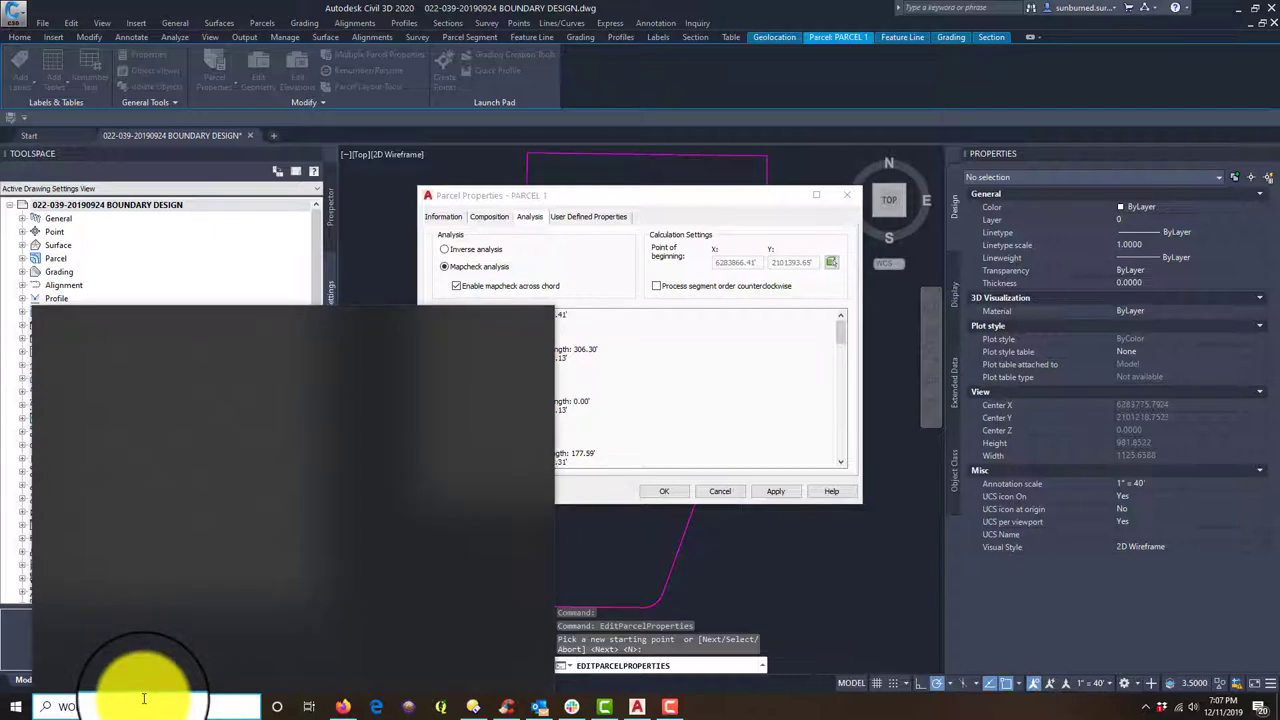
{"action": "type", "text": "WORD"}
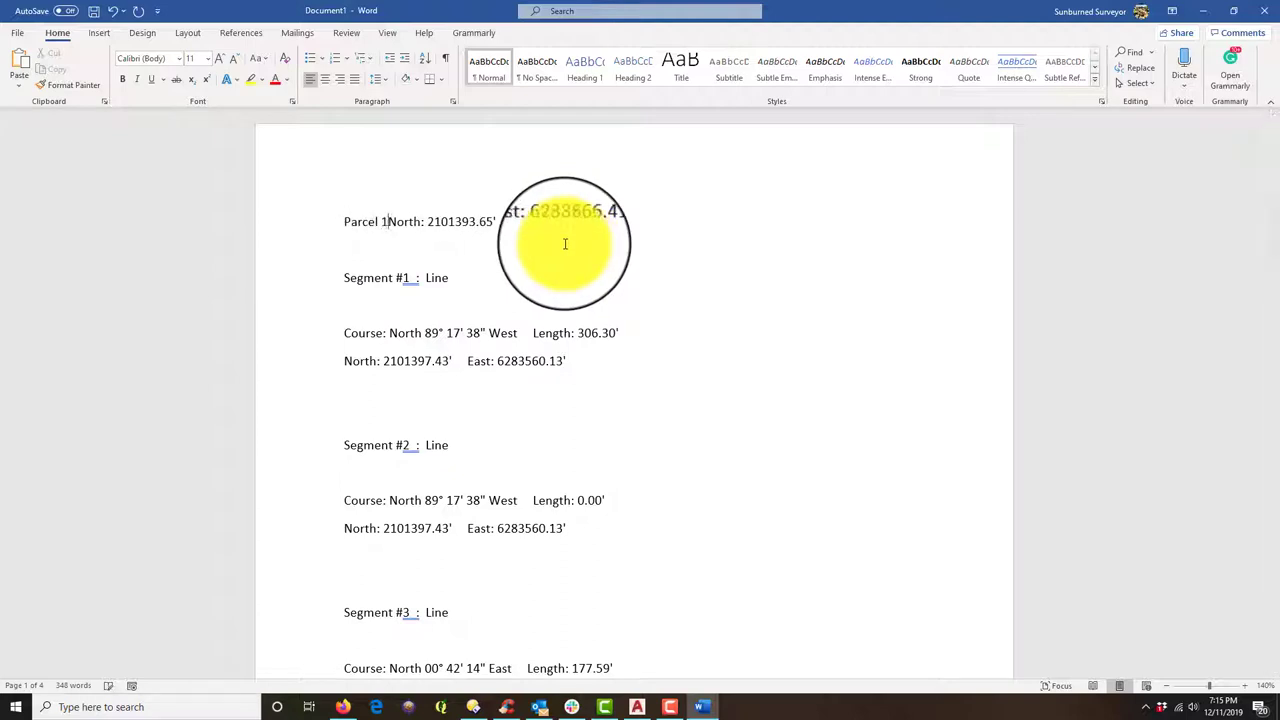
Put "Parcel 1" and "Closure Report – Not For Recording" on separate lines above the report, formatted bold in Lato Black
{"action": "key", "text": "Return"}
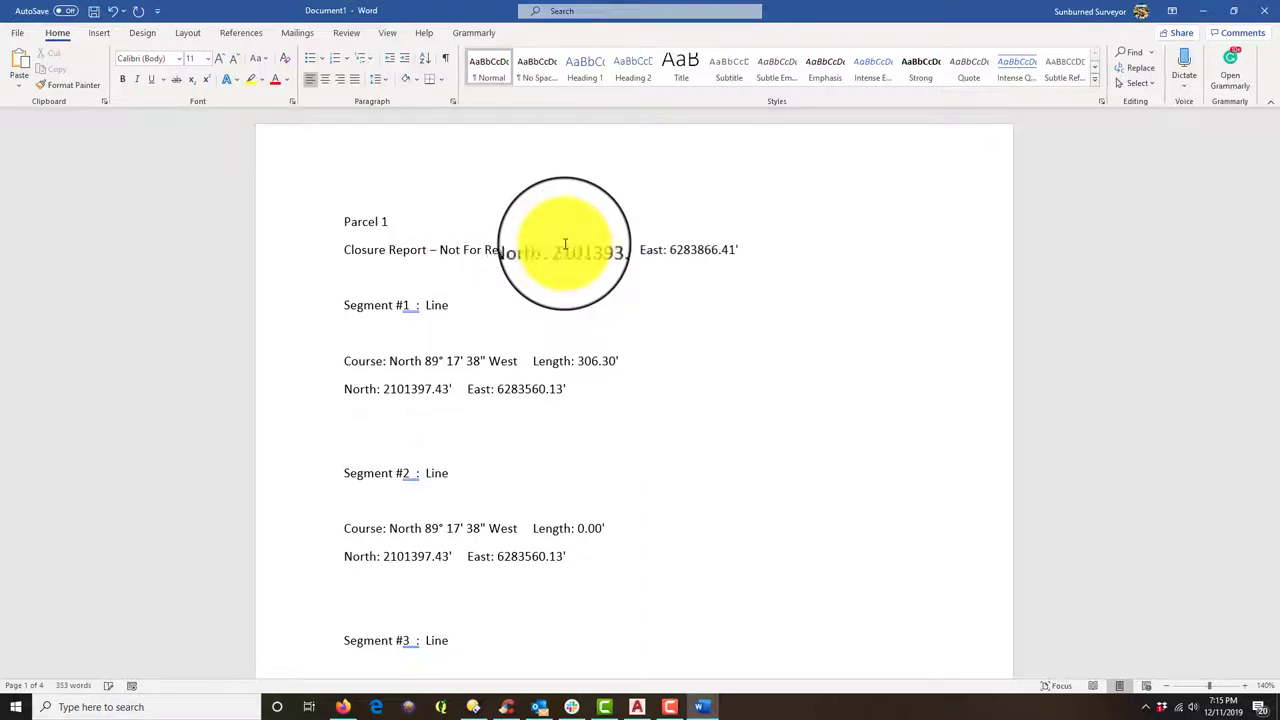
{"action": "key", "text": "Return"}
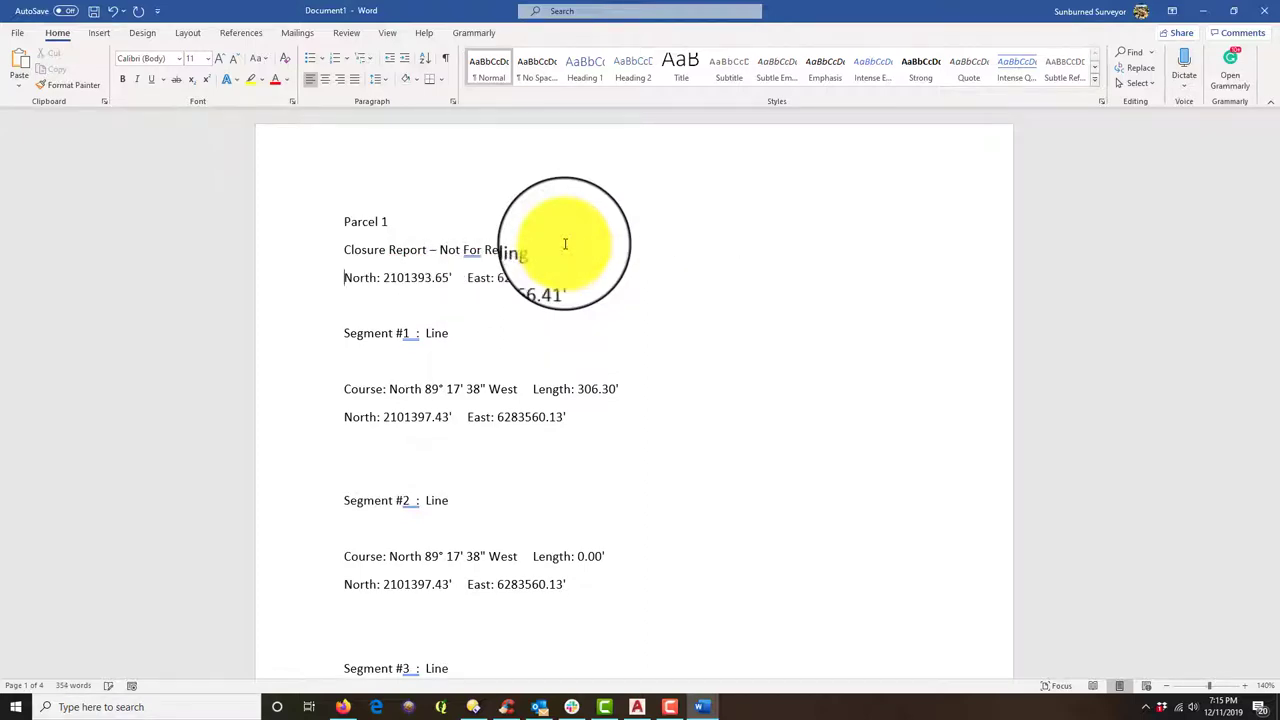
{"action": "left_click_drag", "start_coordinate": [559, 253], "coordinate": [143, 228]}
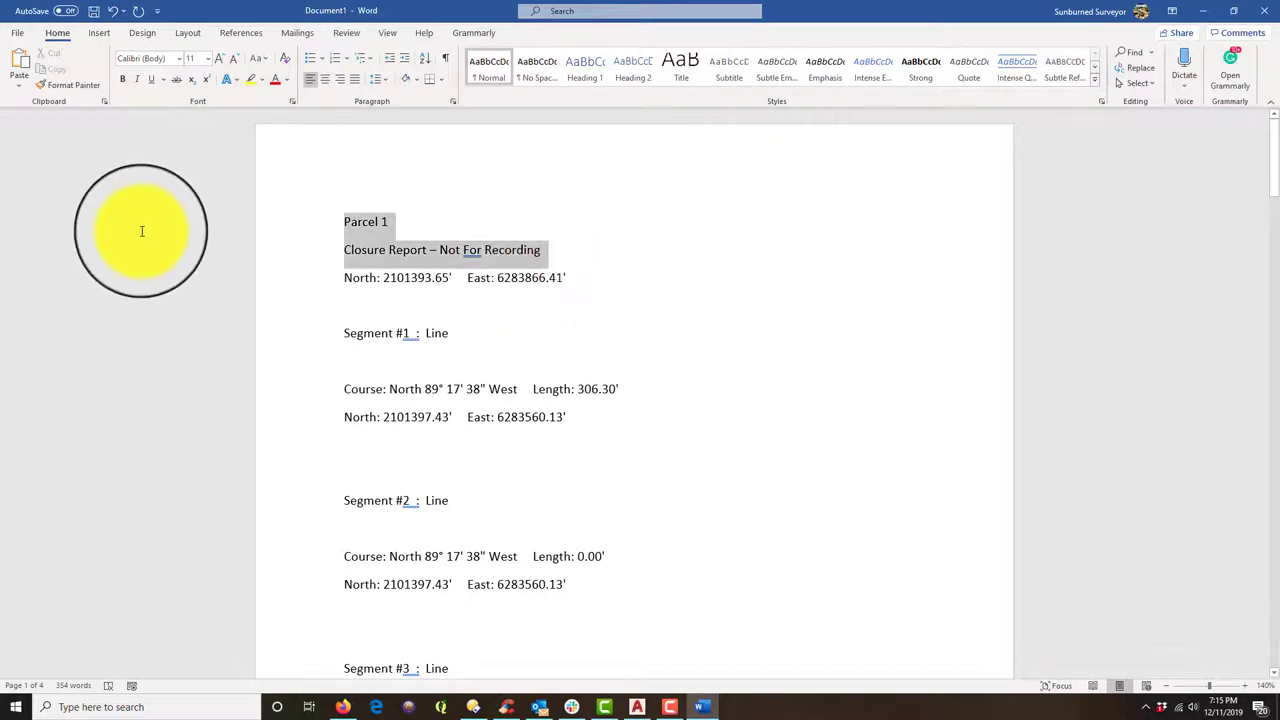
{"action": "left_click", "coordinate": [122, 86]}
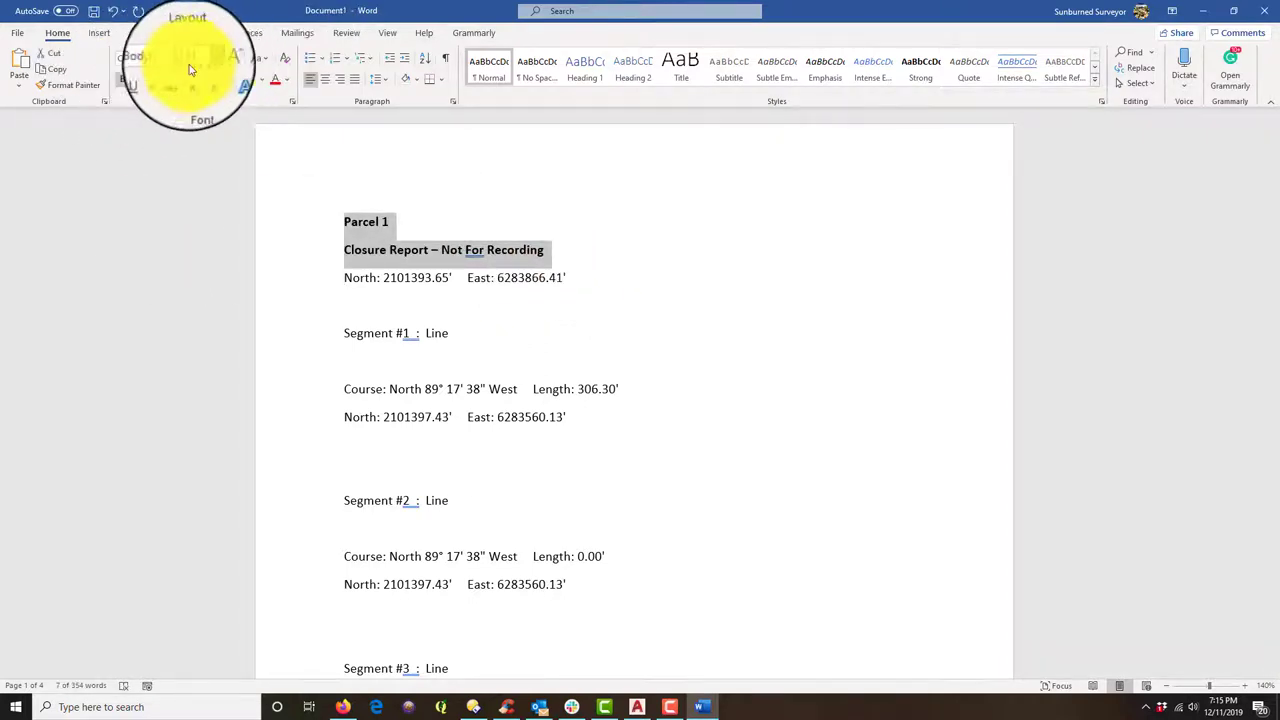
{"action": "left_click", "coordinate": [180, 62]}
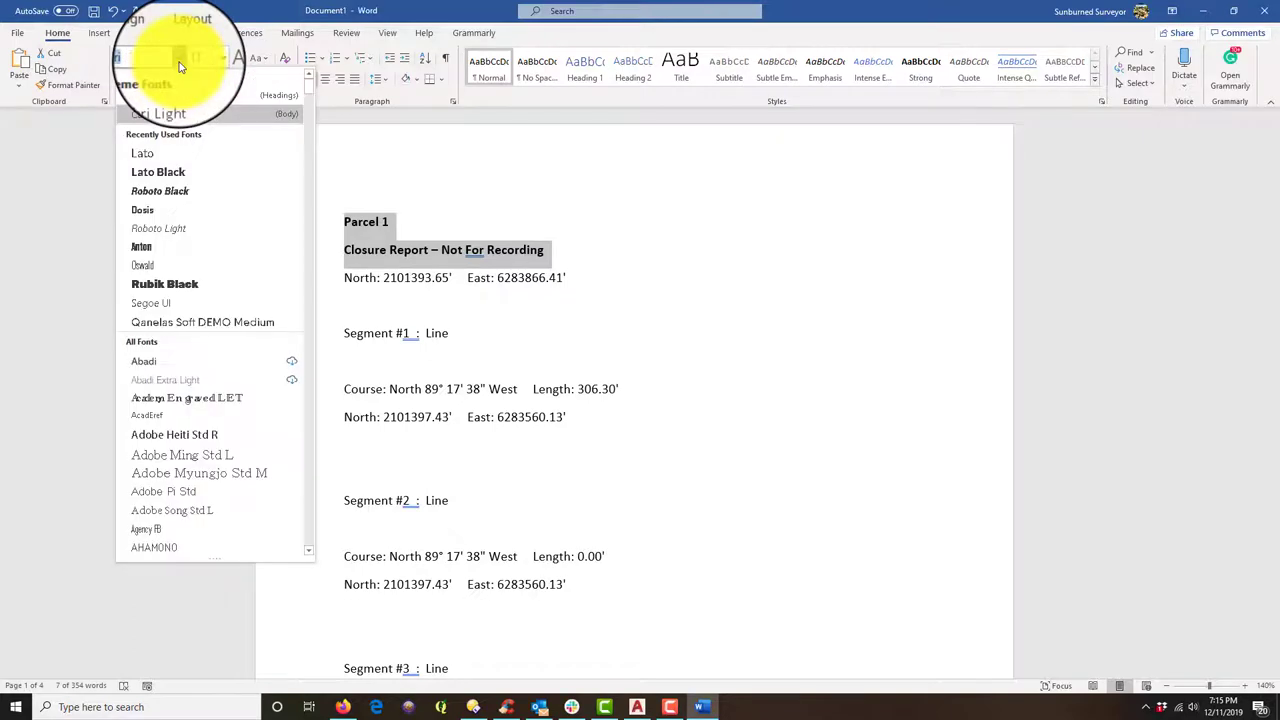
{"action": "left_click", "coordinate": [163, 174]}
{"action": "left_click", "coordinate": [510, 285]}
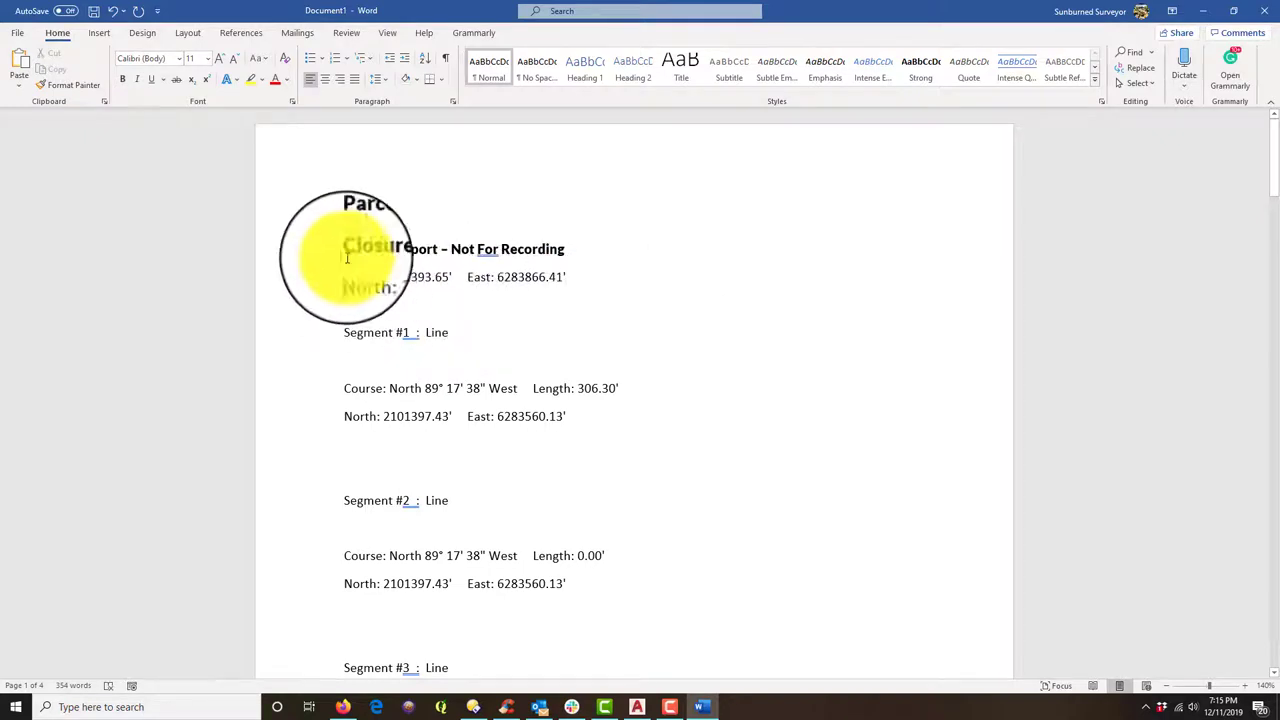
Set the font of the whole report body, from the first North coordinate to the precision line, to Lato
{"action": "left_click_drag", "start_coordinate": [346, 277], "coordinate": [777, 563]}
{"action": "scroll", "coordinate": [731, 534], "scroll_direction": "down", "scroll_amount": 20}
{"action": "scroll", "coordinate": [773, 564], "scroll_direction": "down", "scroll_amount": 8}
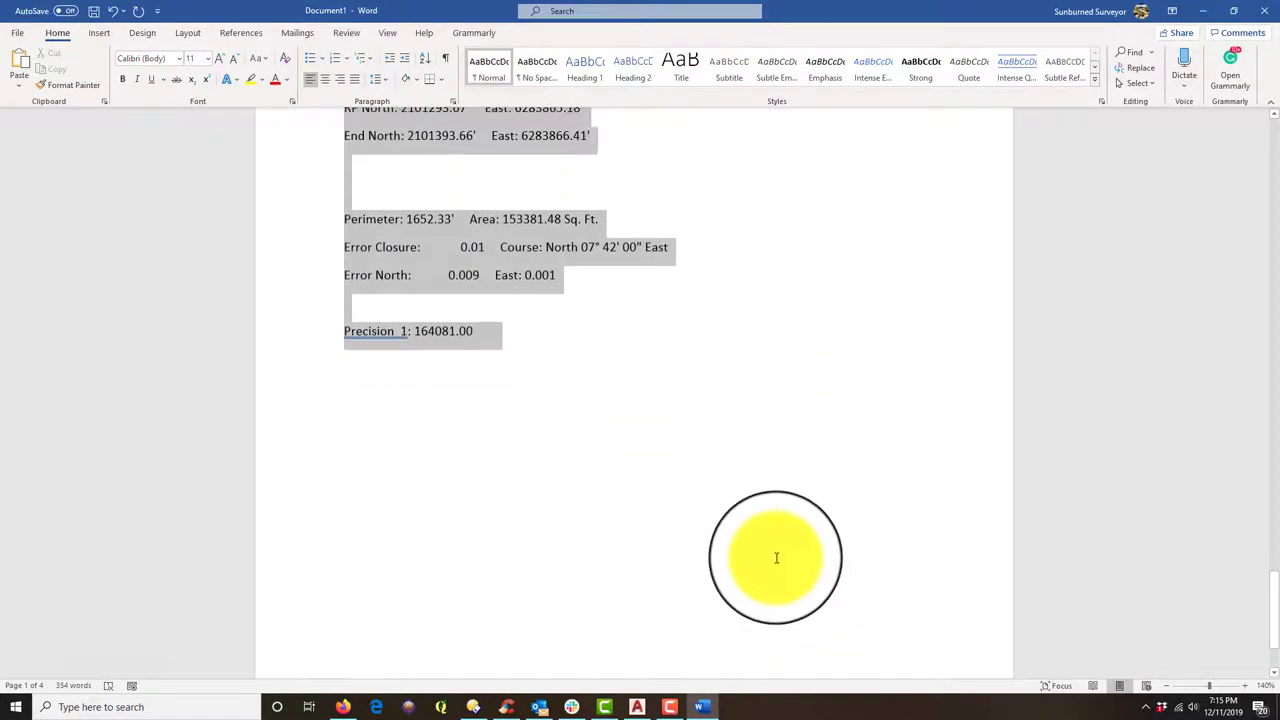
{"action": "left_click", "coordinate": [180, 63]}
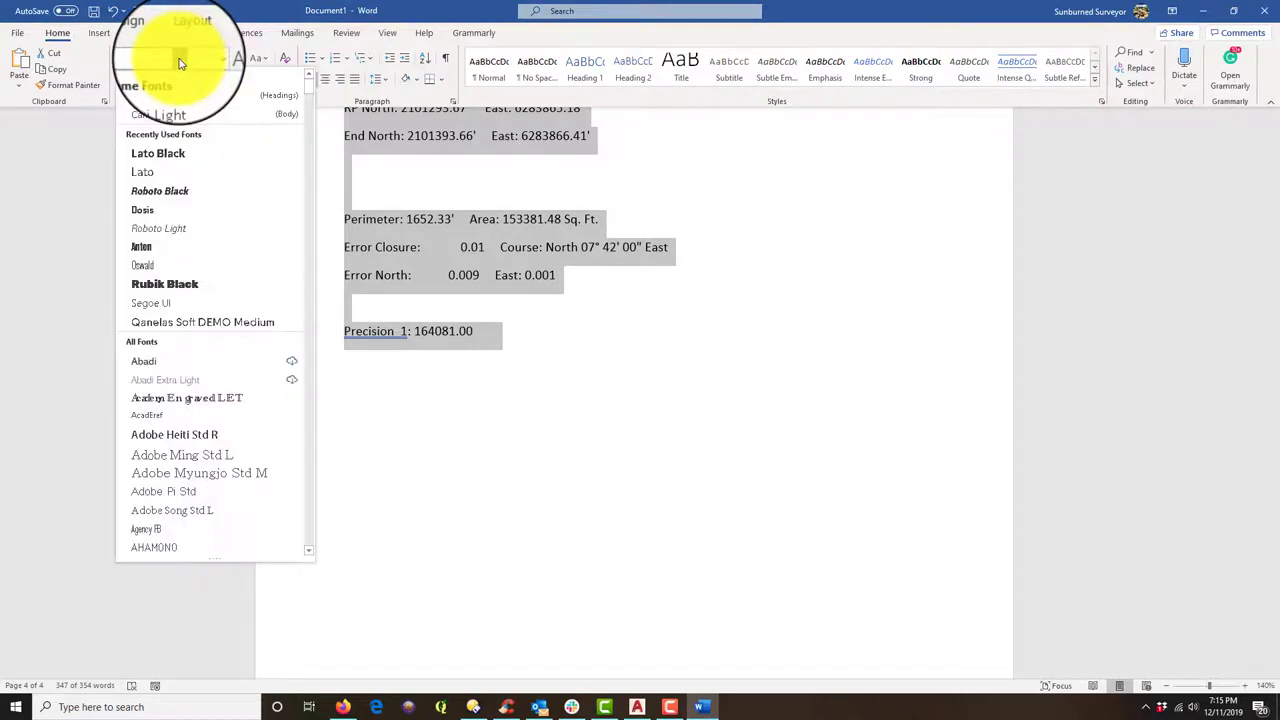
{"action": "left_click", "coordinate": [172, 174]}
{"action": "left_click", "coordinate": [826, 434]}
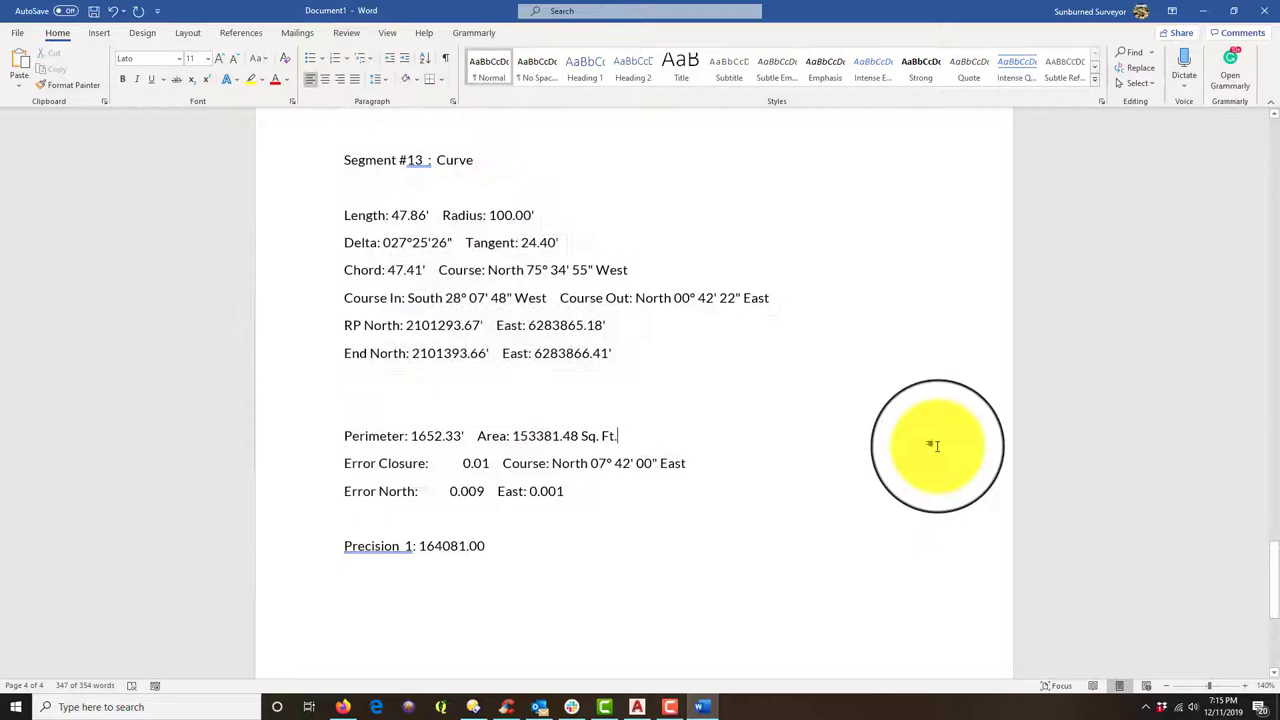
Insert a blank line between the "Closure Report – Not For Recording" heading and the starting coordinates
{"action": "left_click_drag", "start_coordinate": [1270, 555], "coordinate": [1214, 65]}
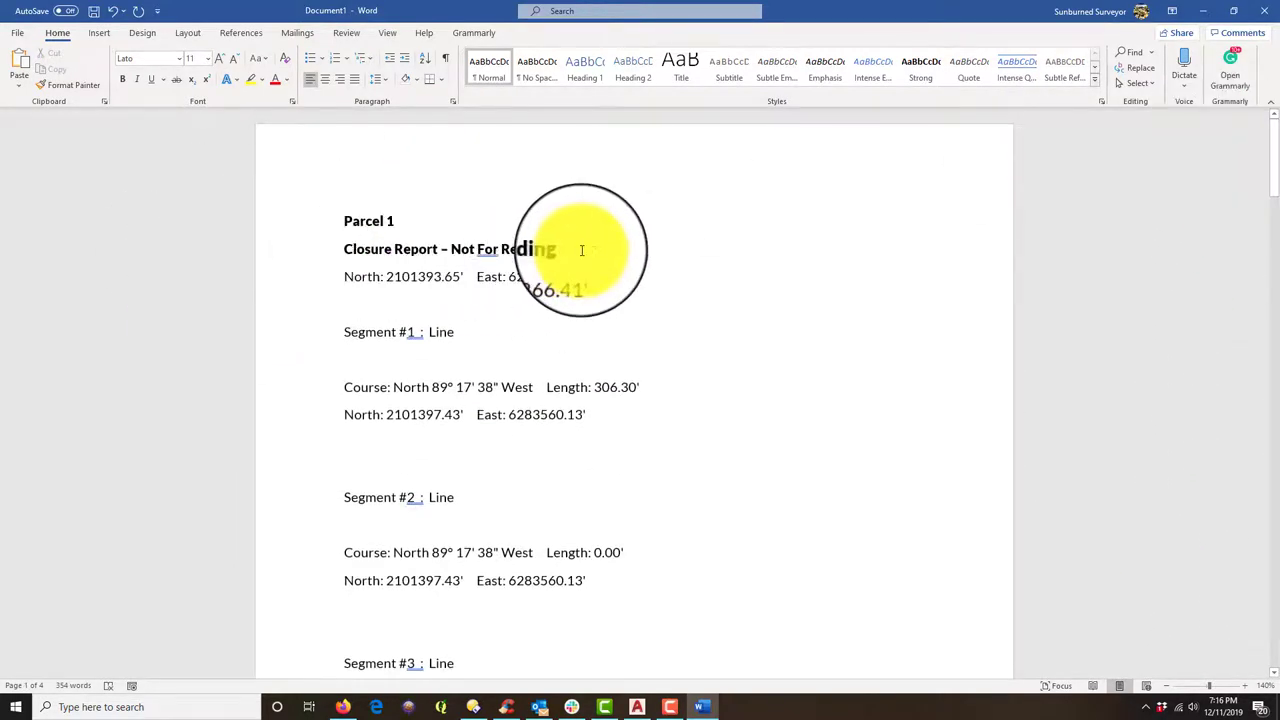
{"action": "left_click", "coordinate": [622, 256]}
{"action": "key", "text": "Return"}
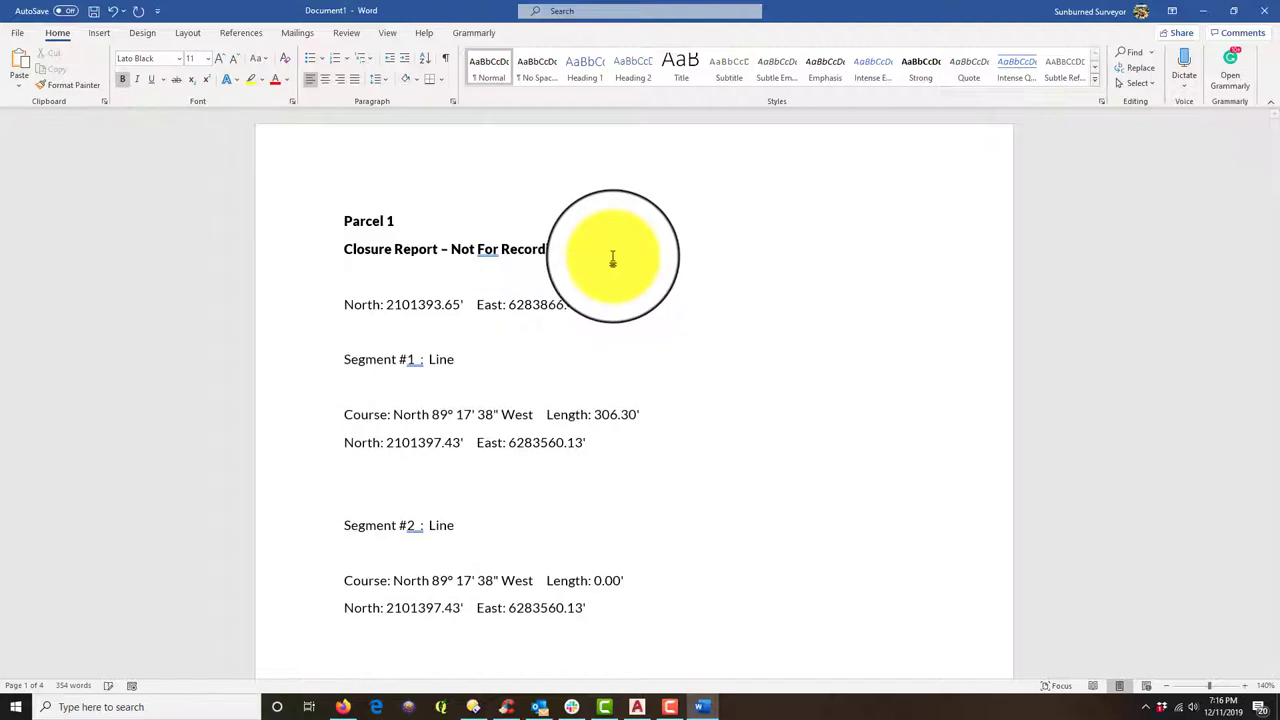
{"action": "left_click", "coordinate": [380, 322]}
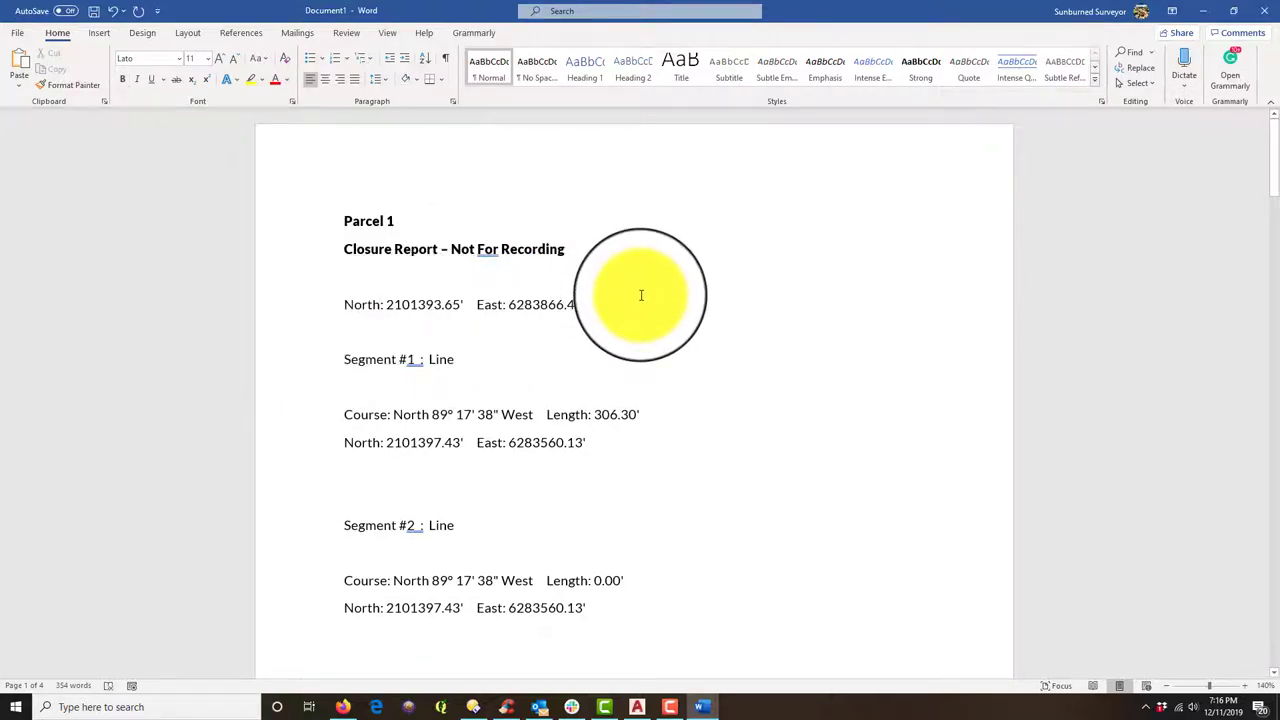
{"action": "key", "text": "Delete"}
{"action": "key", "text": "Return"}
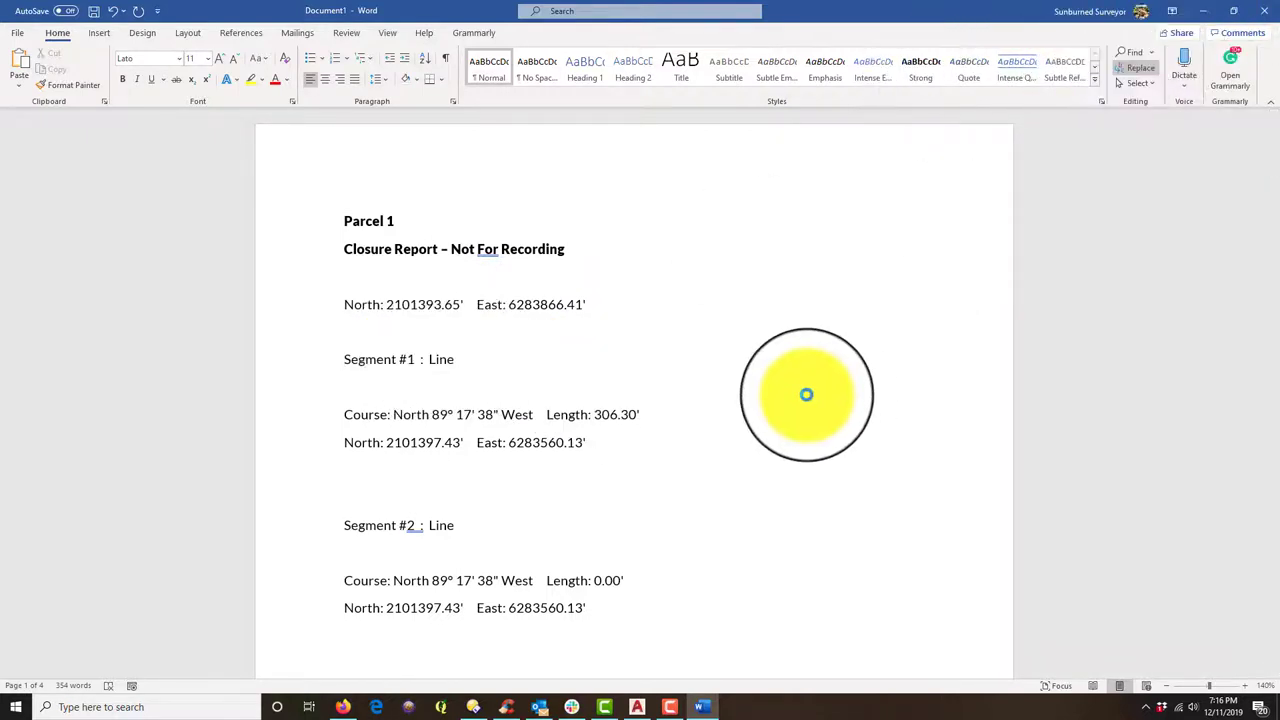
Replace every colon preceded by a space with a plain colon throughout the report
{"action": "key", "text": "ctrl+h"}
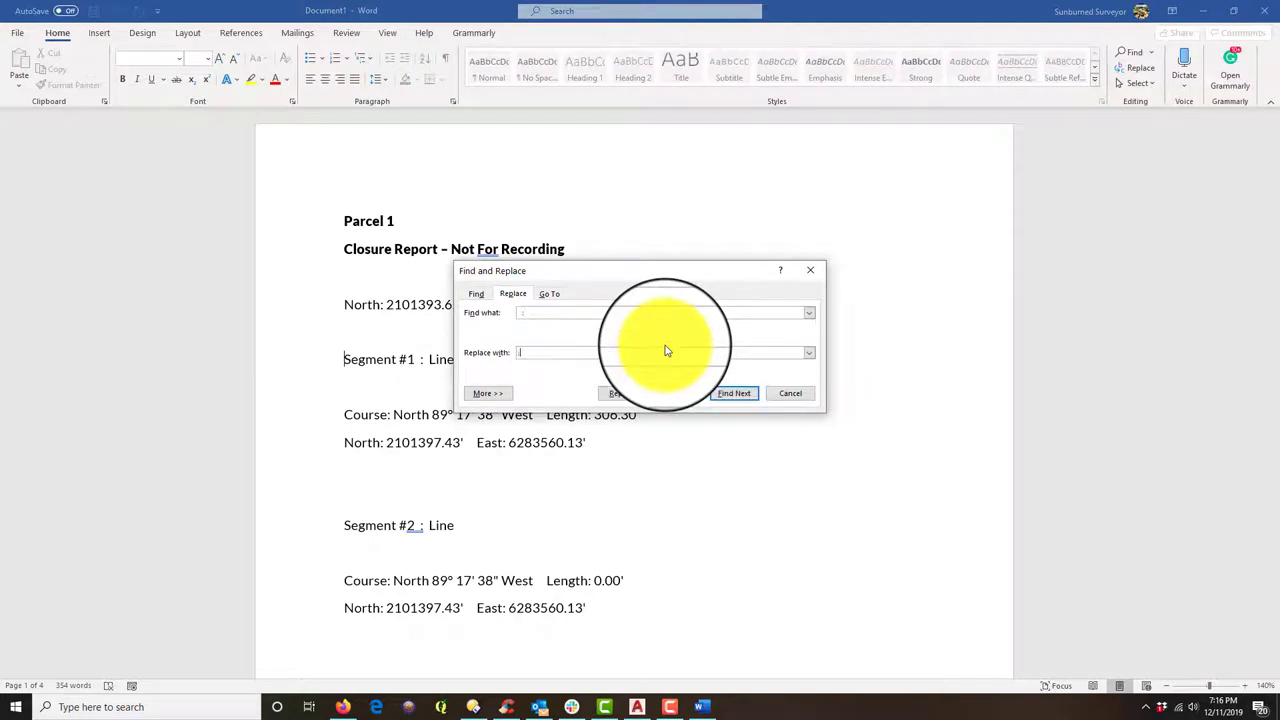
{"action": "left_click", "coordinate": [669, 395]}
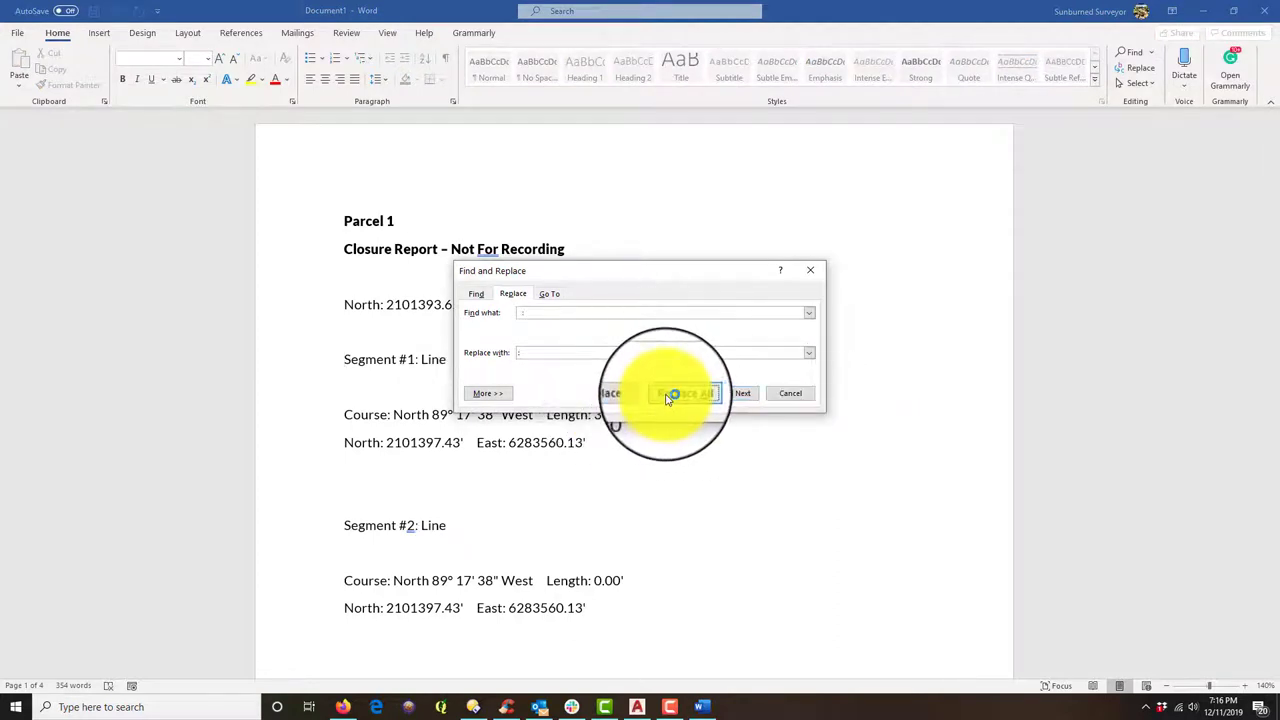
{"action": "left_click", "coordinate": [654, 385]}
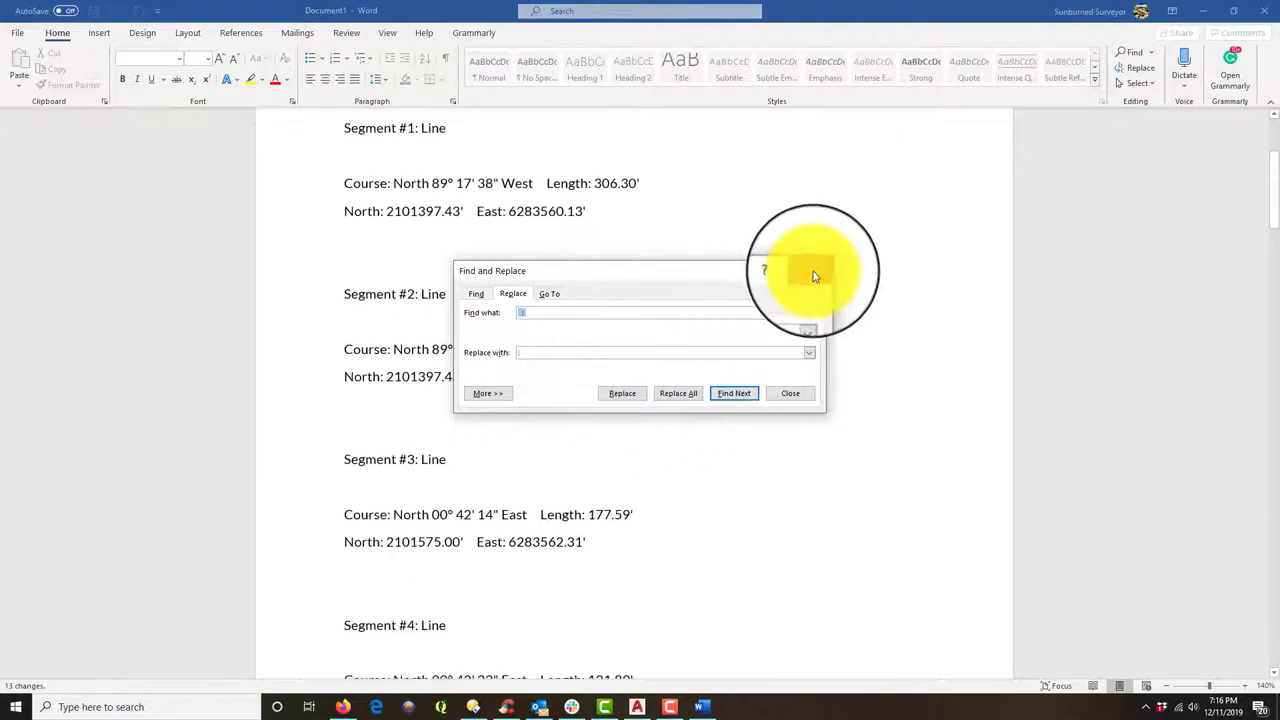
{"action": "left_click", "coordinate": [813, 272]}
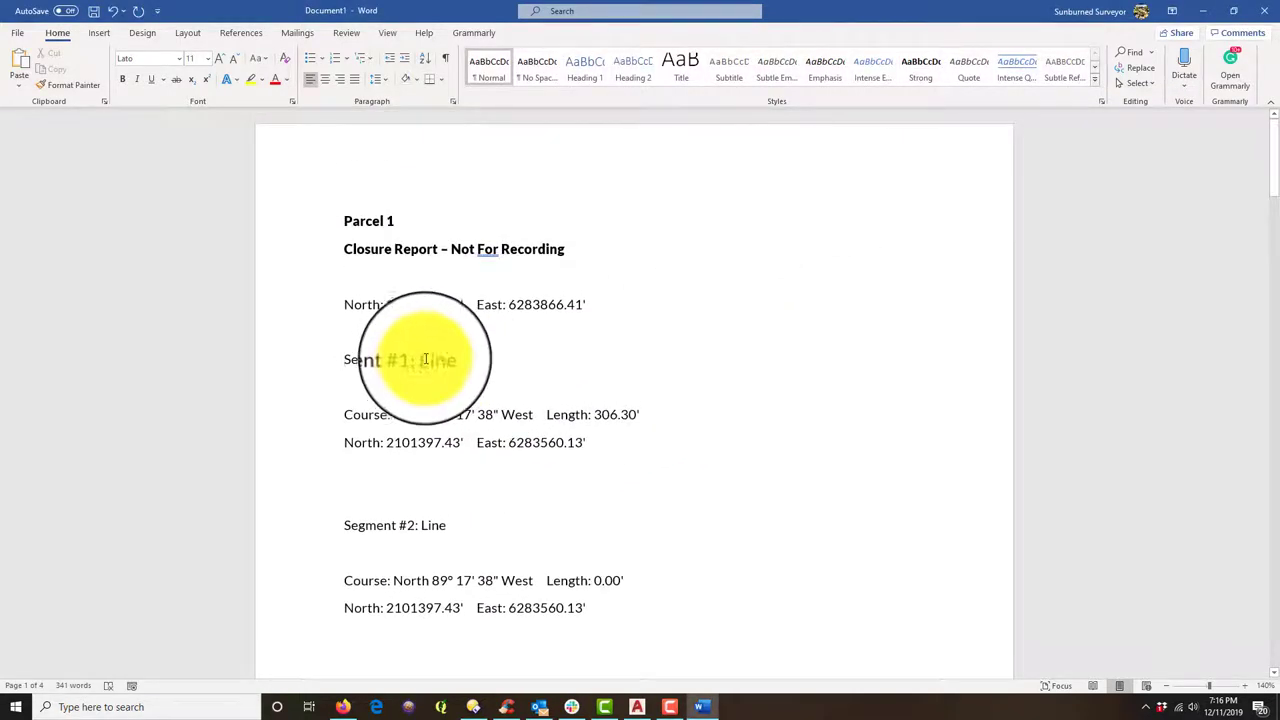
Delete the blank lines below the Segment #1, #2 and #3 headings and leave a single blank line between these segments
{"action": "left_click", "coordinate": [378, 386]}
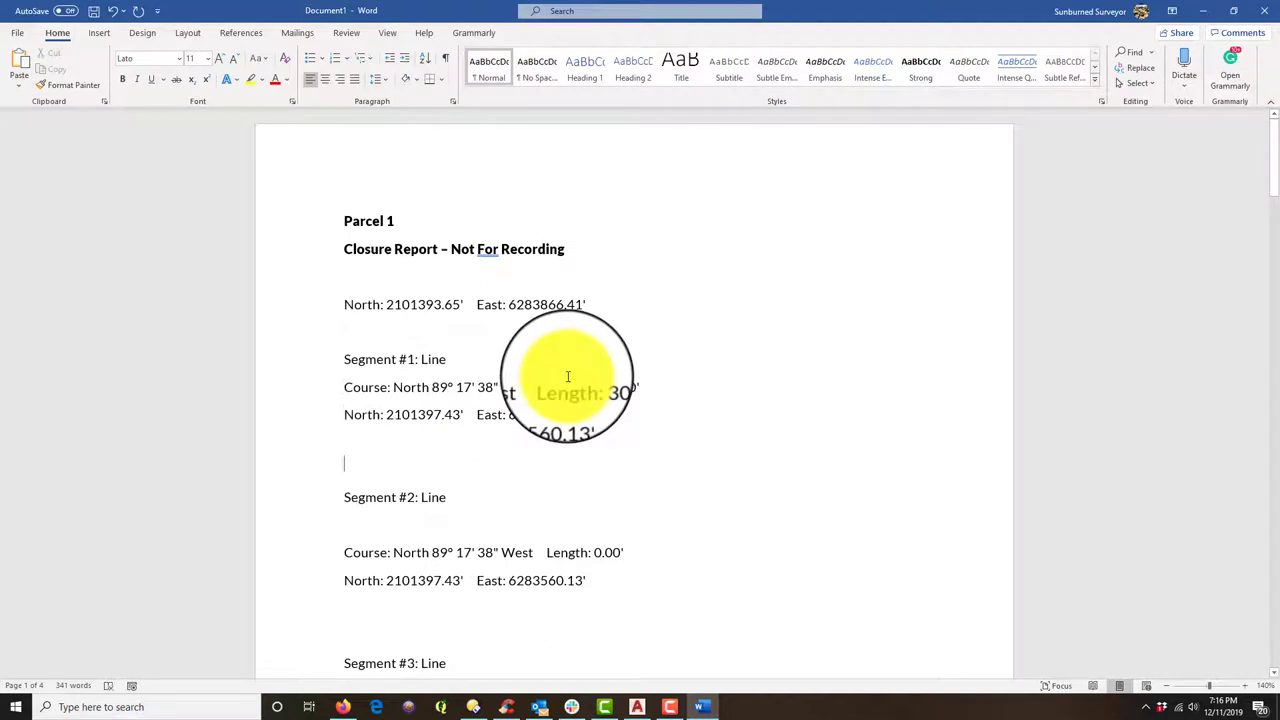
{"action": "key", "text": "Delete"}
{"action": "key", "text": "Down"}
{"action": "key", "text": "Delete"}
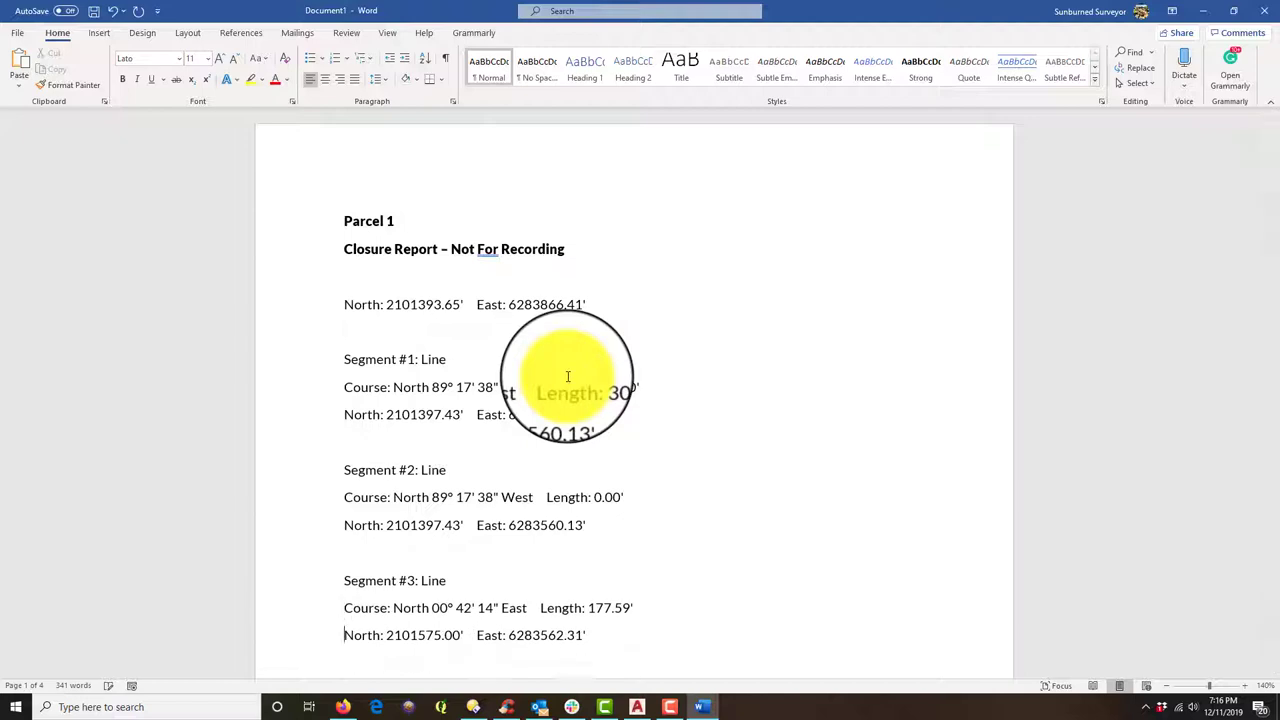
Delete the surplus blank lines before Segments #4 and #5 and directly below their headings
{"action": "scroll", "coordinate": [349, 423], "scroll_direction": "down", "scroll_amount": 3}
{"action": "left_click", "coordinate": [369, 441]}
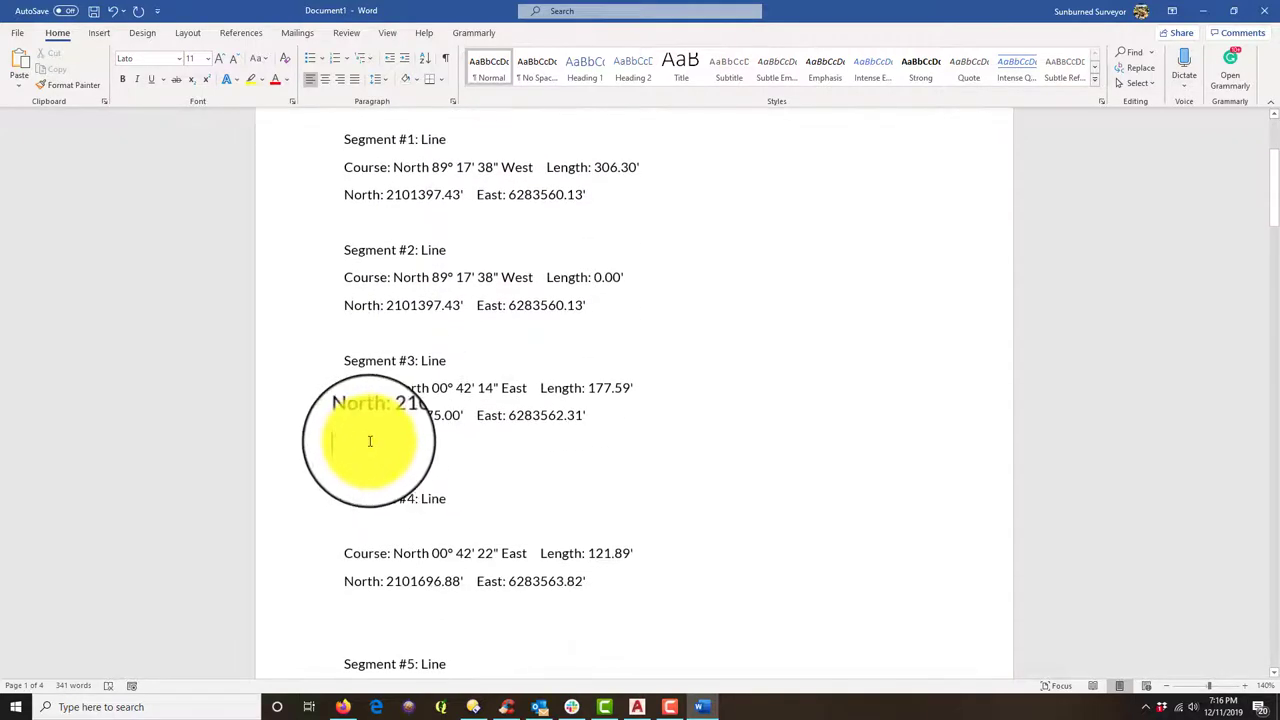
{"action": "key", "text": "Delete"}
{"action": "key", "text": "Down"}
{"action": "key", "text": "Delete"}
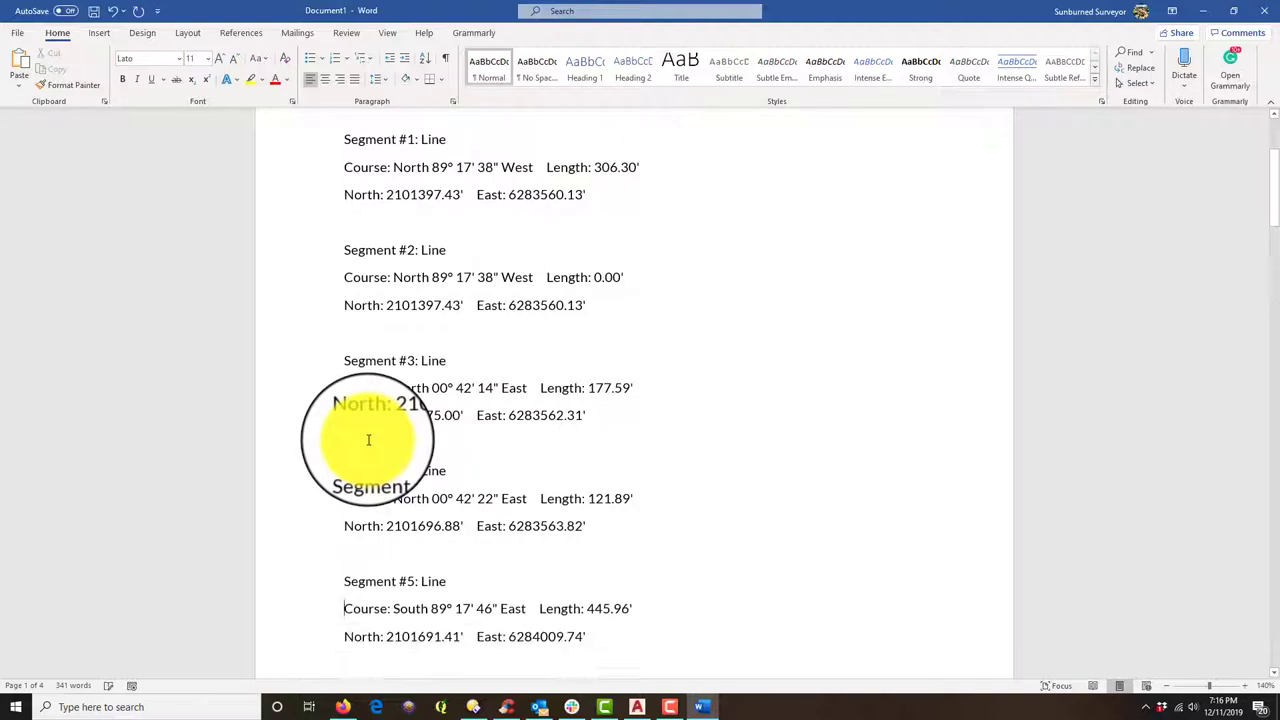
Remove the surplus blank lines around the Segment #6 heading and directly below the Segment #7 heading
{"action": "key", "text": "Down"}
{"action": "key", "text": "Down"}
{"action": "key", "text": "Down"}
{"action": "key", "text": "Down"}
{"action": "key", "text": "Down"}
{"action": "key", "text": "Up"}
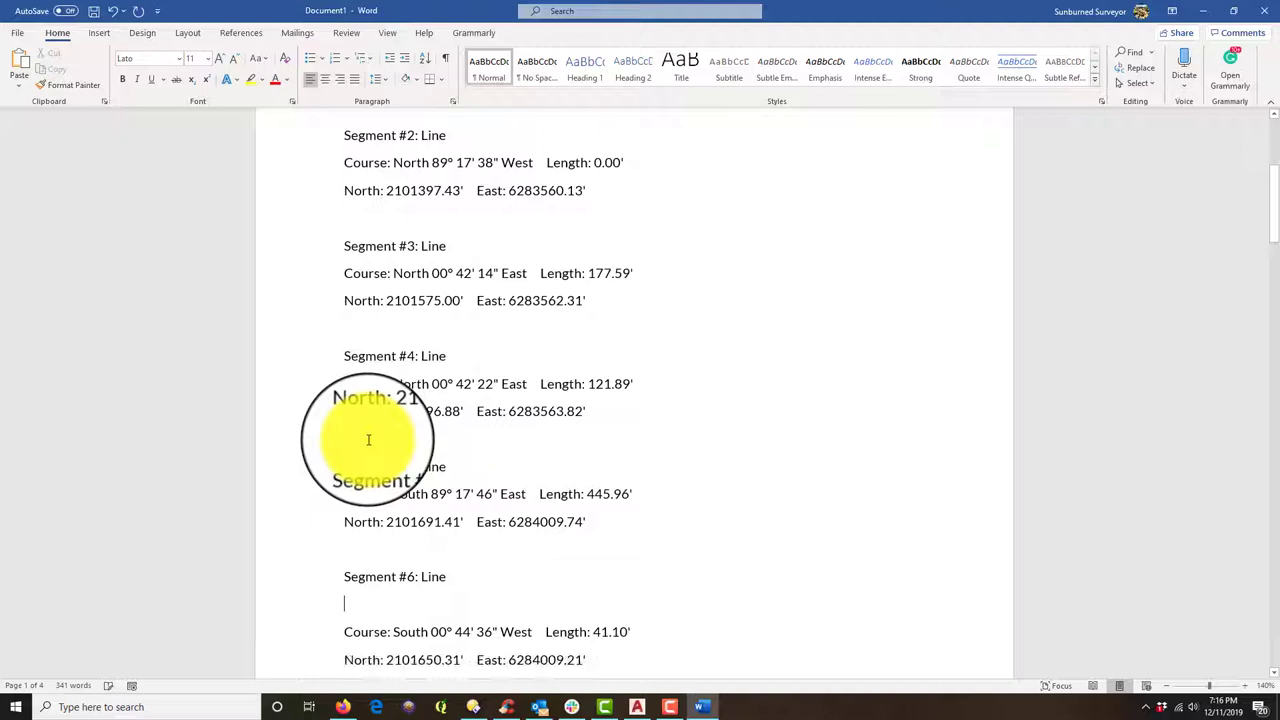
{"action": "key", "text": "Down"}
{"action": "key", "text": "Down"}
{"action": "key", "text": "Down"}
{"action": "key", "text": "Down"}
{"action": "key", "text": "Down"}
{"action": "key", "text": "Down"}
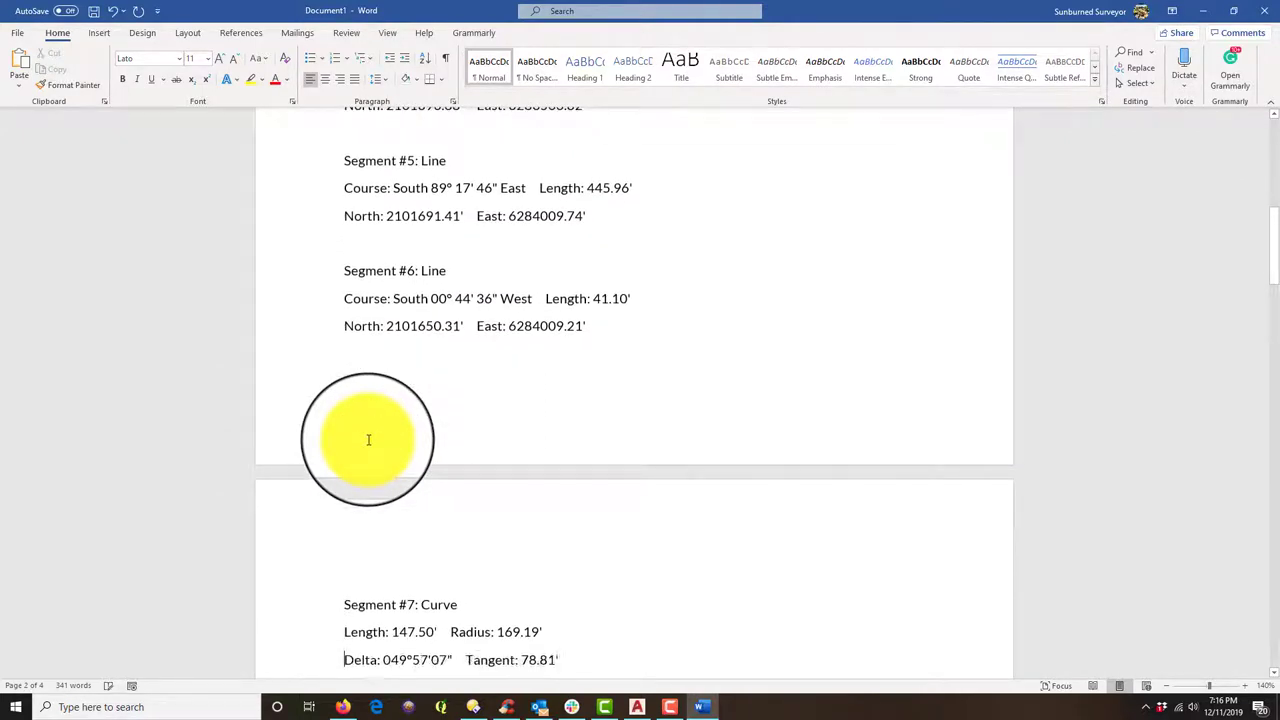
Remove the extra blank line before Segment #8 and the one directly below its heading
{"action": "key", "text": "Down"}
{"action": "key", "text": "Down"}
{"action": "key", "text": "Down"}
{"action": "key", "text": "Down"}
{"action": "key", "text": "Down"}
{"action": "key", "text": "Down"}
{"action": "key", "text": "Down"}
{"action": "key", "text": "Down"}
{"action": "key", "text": "Down"}
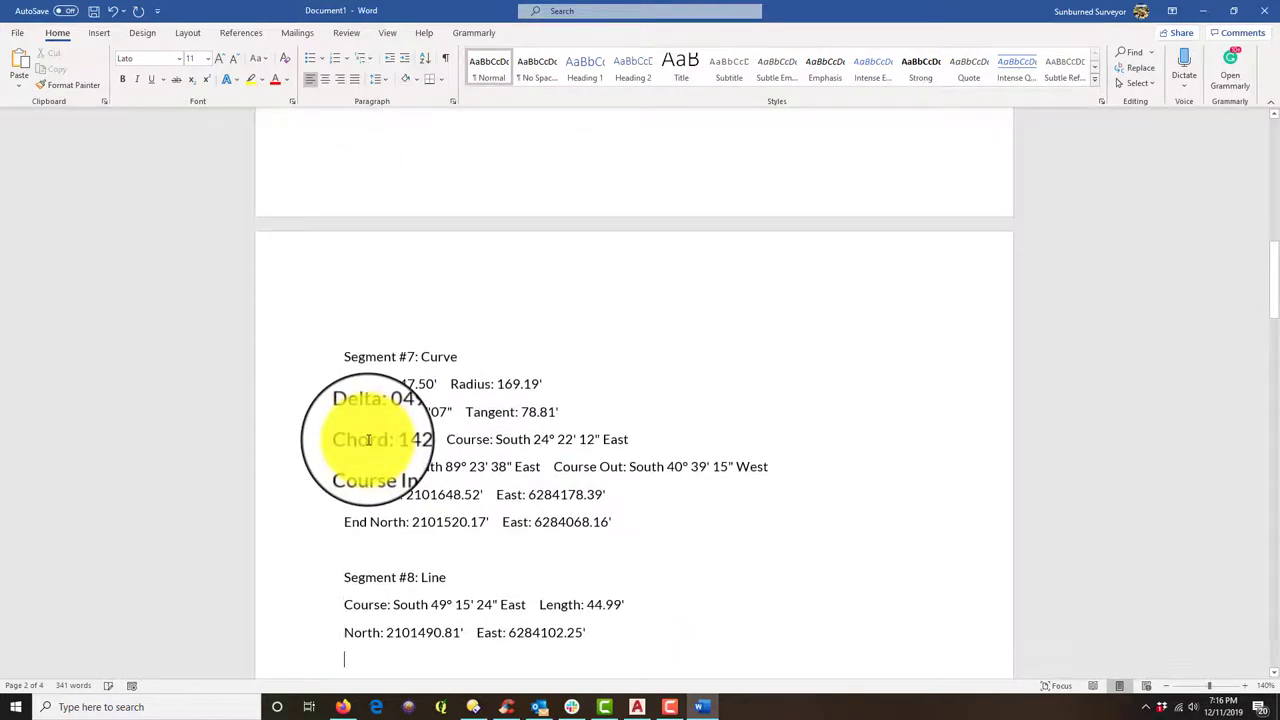
Remove the extra blank line before Segment #9 and the one directly below its heading
{"action": "key", "text": "Down"}
{"action": "key", "text": "Down"}
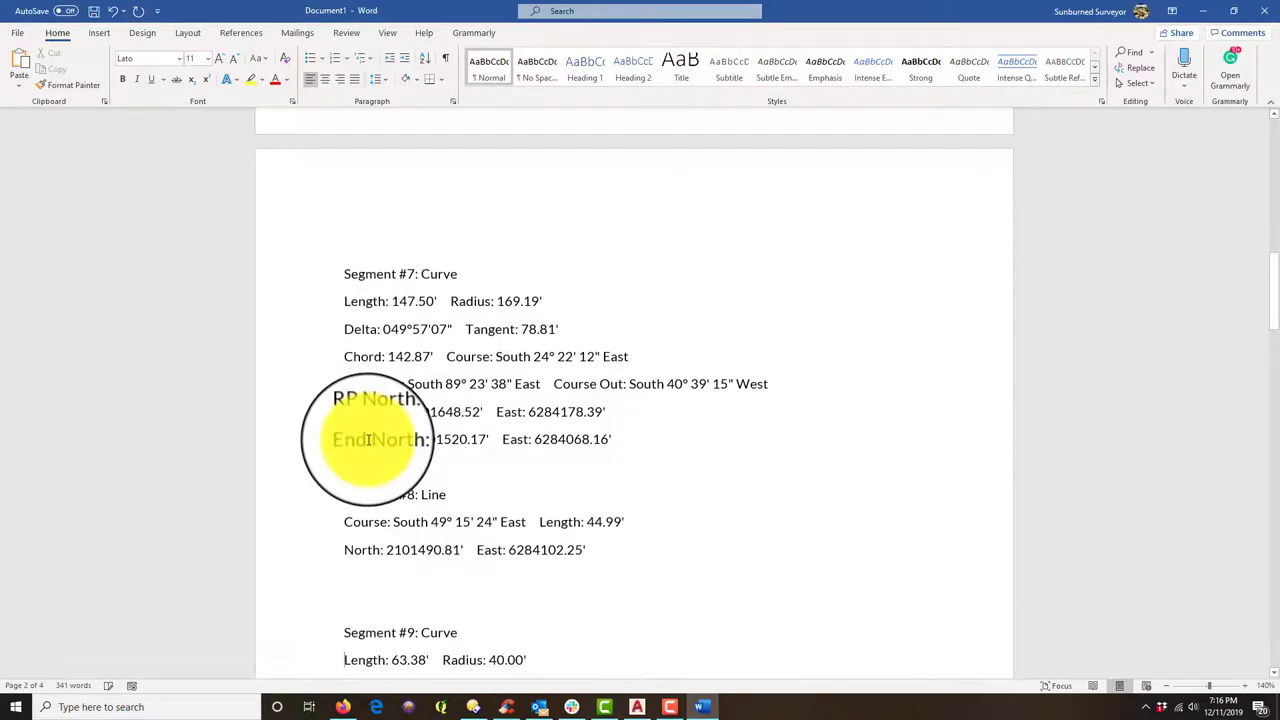
{"action": "key", "text": "Down"}
{"action": "key", "text": "Down"}
{"action": "key", "text": "Down"}
{"action": "key", "text": "Down"}
{"action": "key", "text": "Down"}
{"action": "key", "text": "Down"}
{"action": "key", "text": "Down"}
{"action": "key", "text": "Down"}
{"action": "key", "text": "Down"}
{"action": "key", "text": "Down"}
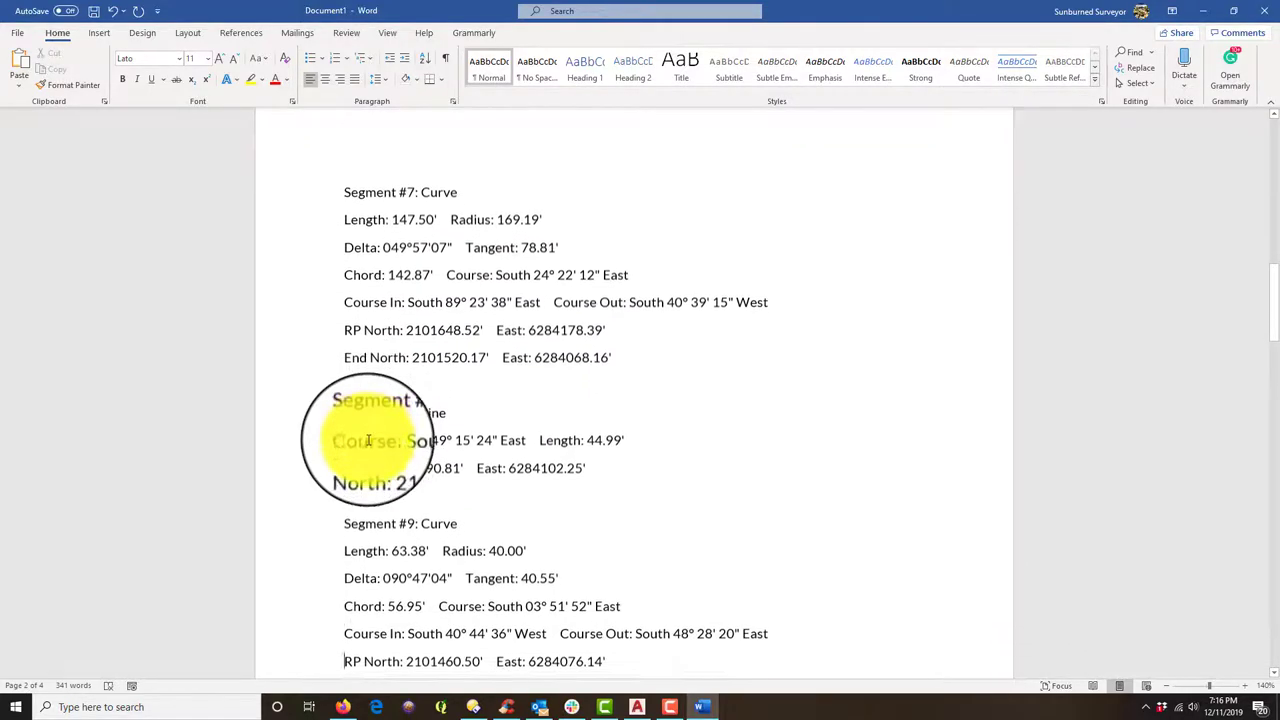
Remove the surplus blank lines around the Segment #10 heading and leave one blank line before Segment #11
{"action": "key", "text": "Down"}
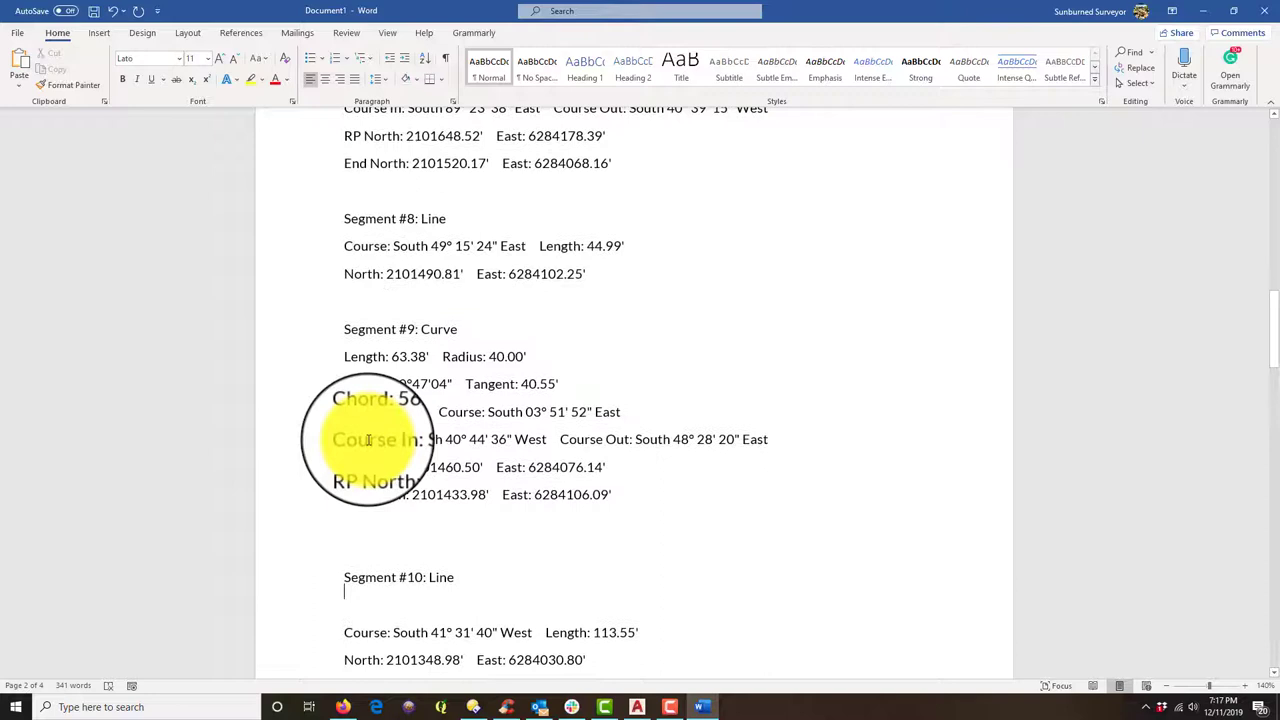
{"action": "key", "text": "BackSpace"}
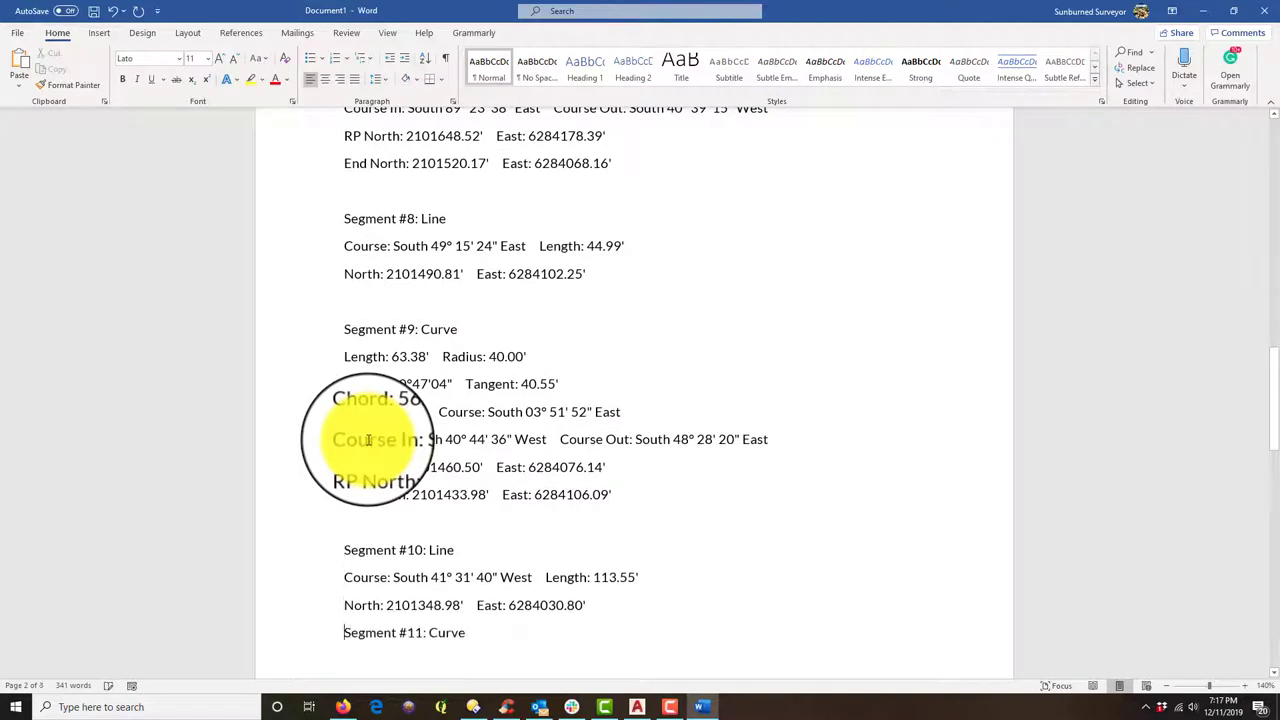
{"action": "key", "text": "Down"}
{"action": "key", "text": "Down"}
{"action": "key", "text": "Down"}
{"action": "key", "text": "Return"}
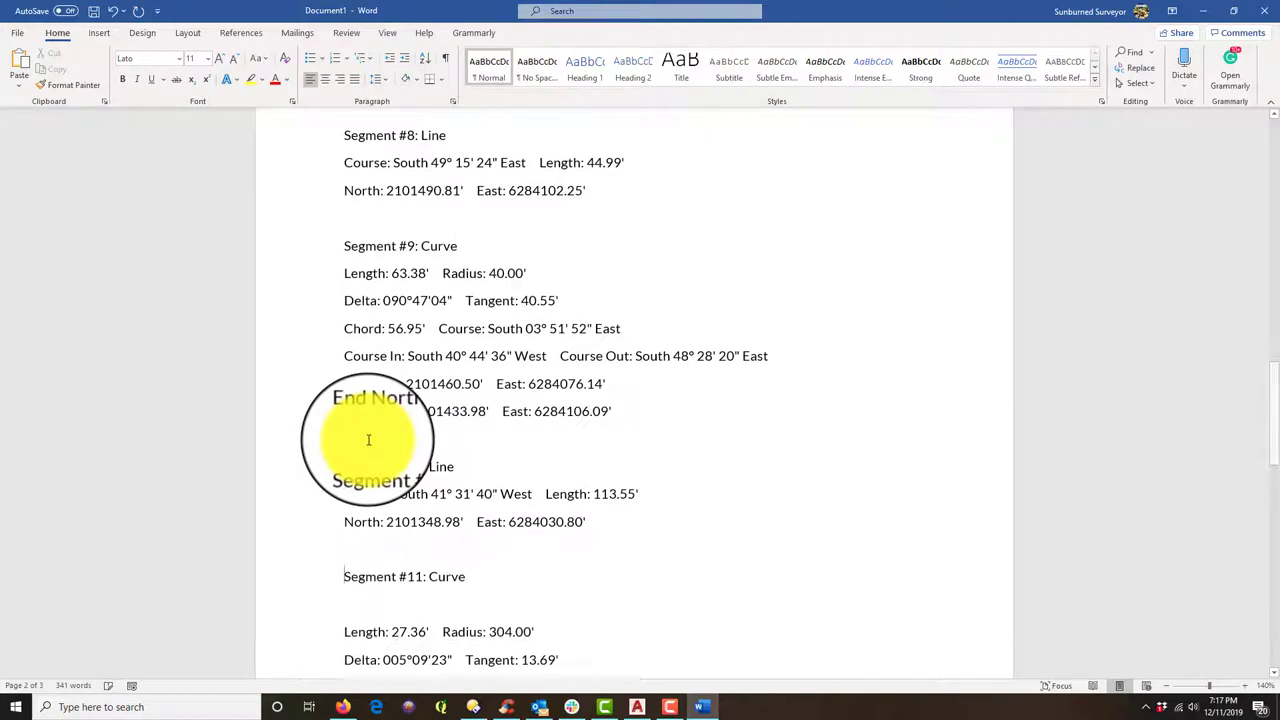
Remove the blank lines directly below the Segment #11 and #12 headings, leaving one blank line between the two segments
{"action": "key", "text": "Down"}
{"action": "key", "text": "Down"}
{"action": "key", "text": "Down"}
{"action": "key", "text": "Down"}
{"action": "key", "text": "Down"}
{"action": "key", "text": "Down"}
{"action": "key", "text": "Down"}
{"action": "key", "text": "Down"}
{"action": "key", "text": "Down"}
{"action": "key", "text": "Down"}
{"action": "key", "text": "Down"}
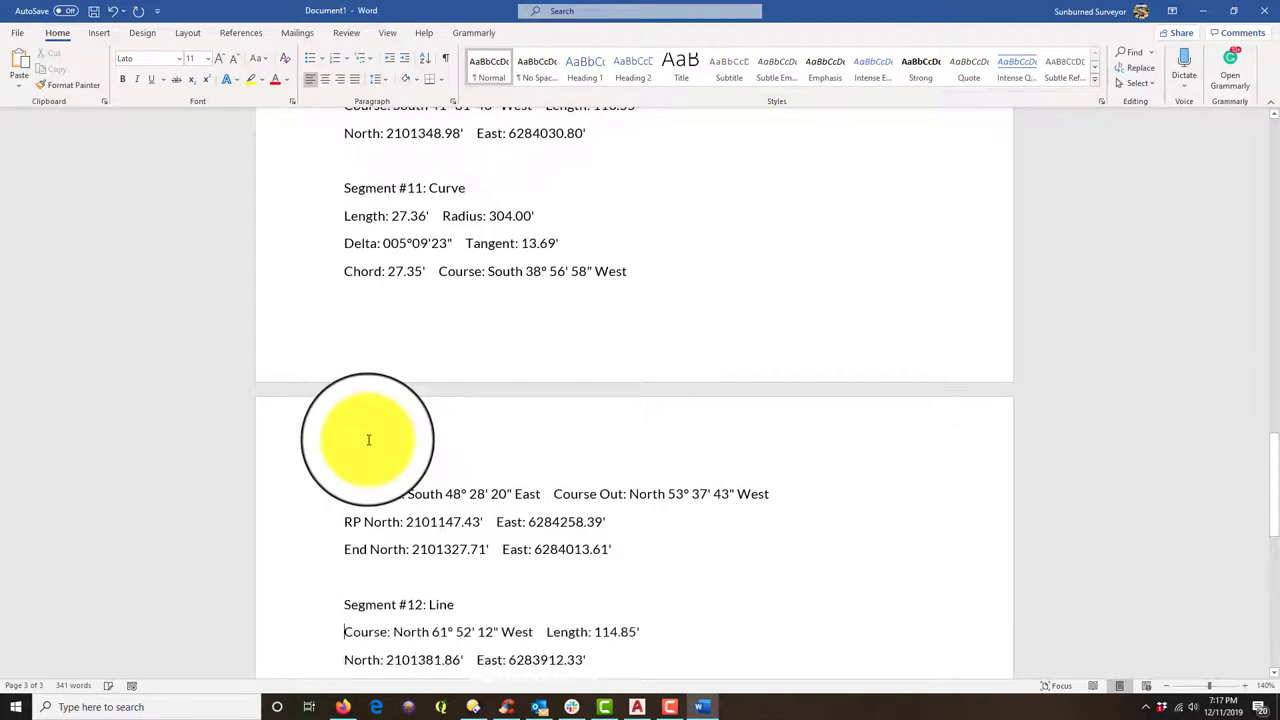
Remove the extra blank line before Segment #13 and the one directly below its heading
{"action": "key", "text": "Down"}
{"action": "key", "text": "Down"}
{"action": "key", "text": "Down"}
{"action": "key", "text": "Down"}
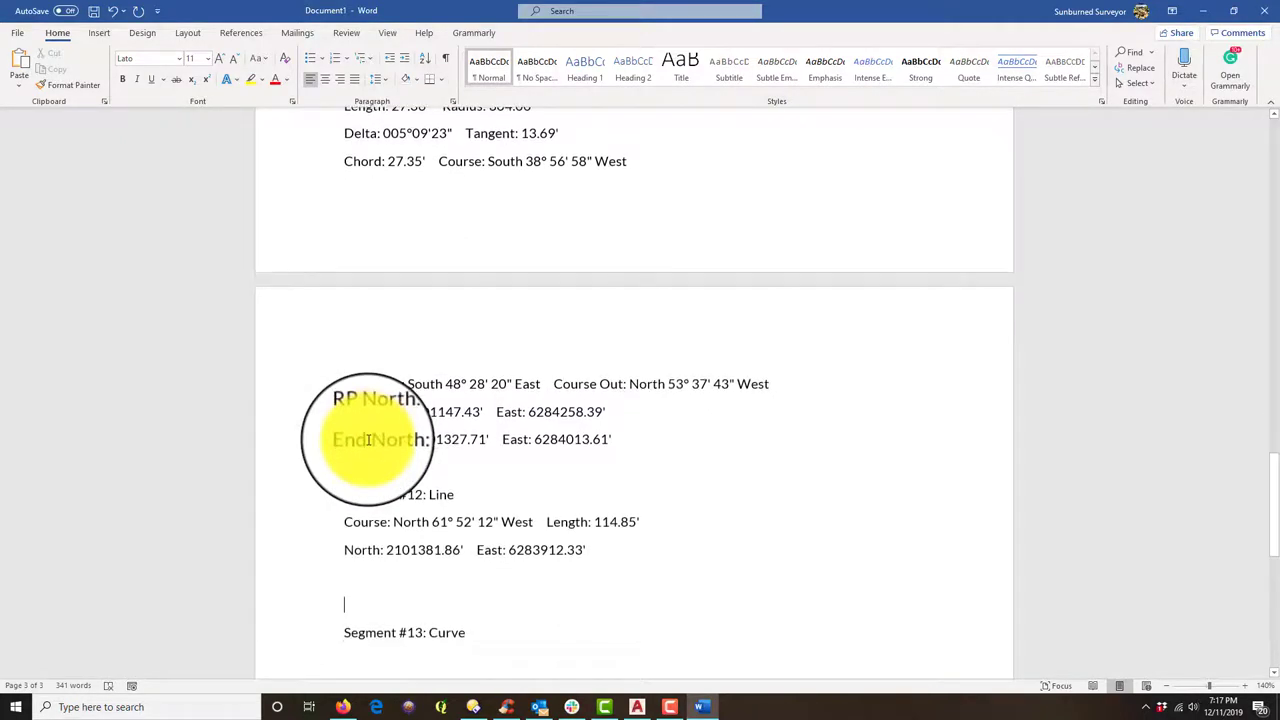
{"action": "key", "text": "Down"}
{"action": "key", "text": "Down"}
{"action": "key", "text": "Down"}
{"action": "key", "text": "Down"}
{"action": "key", "text": "Down"}
{"action": "key", "text": "Down"}
{"action": "key", "text": "Down"}
{"action": "key", "text": "Down"}
{"action": "key", "text": "Down"}
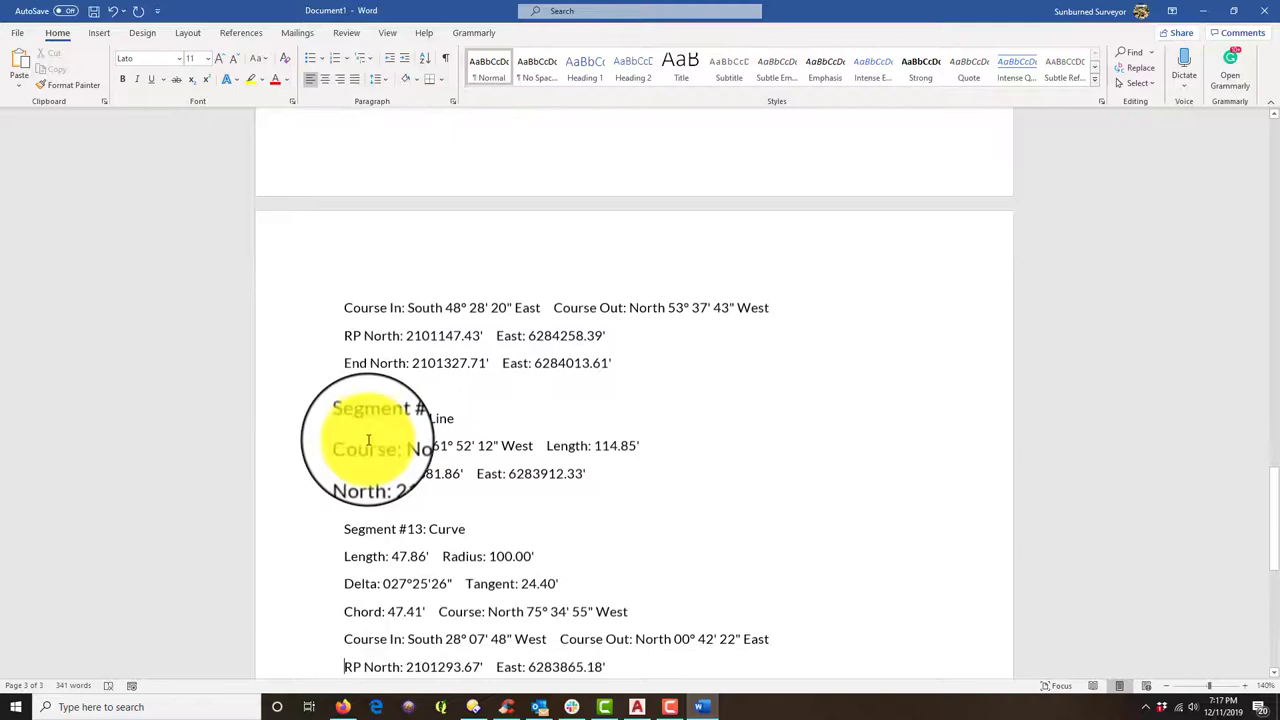
Delete the extra blank line between the end of Segment #13 and the Perimeter line
{"action": "key", "text": "Up"}
{"action": "key", "text": "Up"}
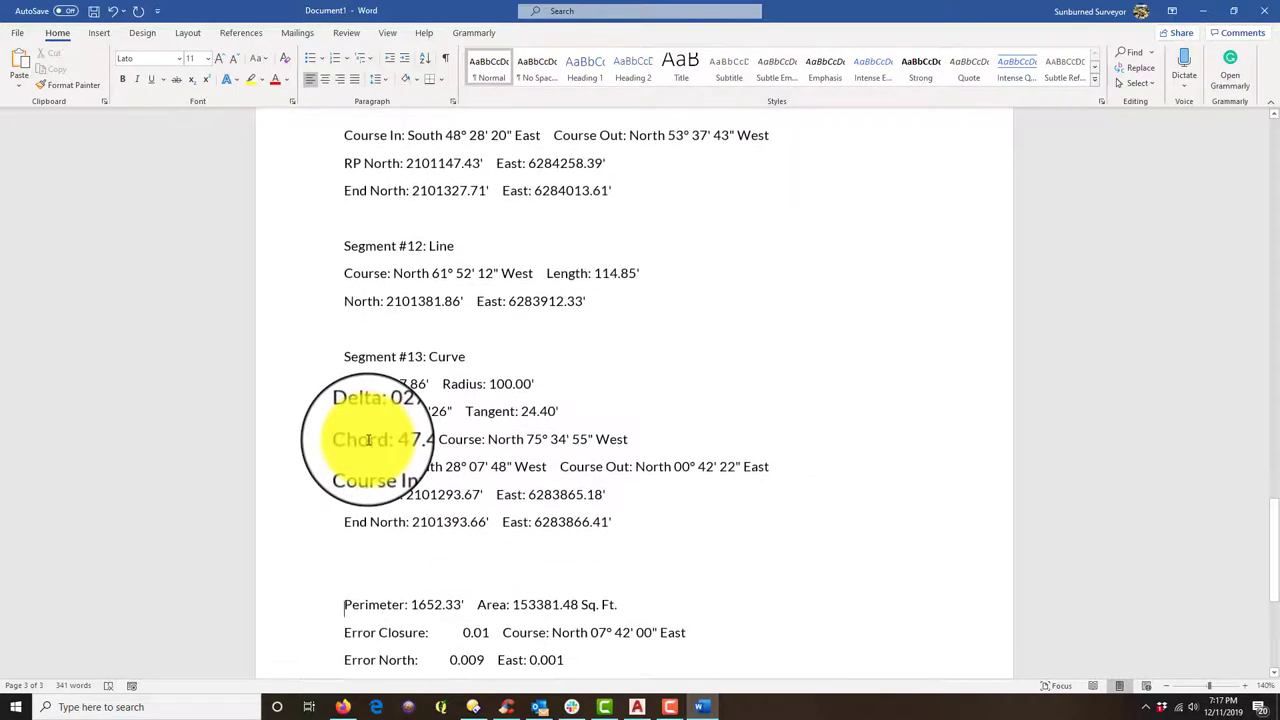
{"action": "key", "text": "Delete"}
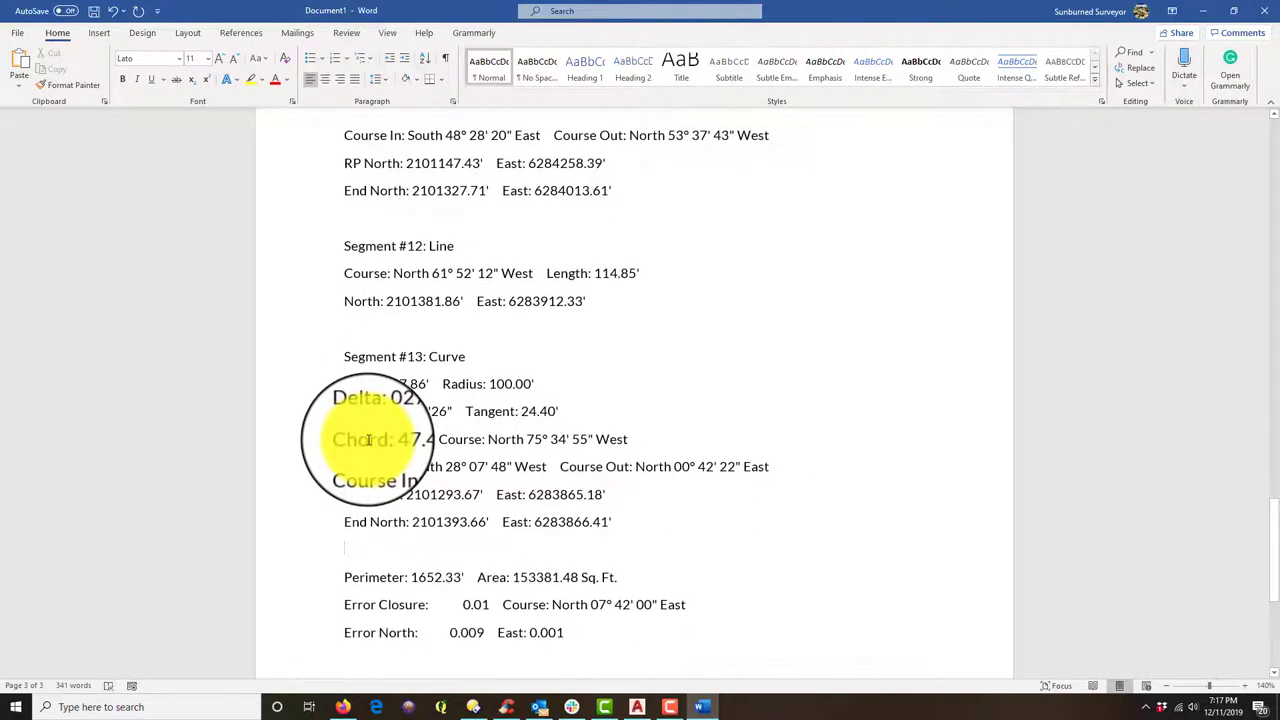
Make the "Segment #13: Curve" and "Segment #12: Line" headings bold
{"action": "scroll", "coordinate": [500, 430], "scroll_direction": "up", "scroll_amount": 2}
{"action": "left_click_drag", "start_coordinate": [480, 488], "coordinate": [341, 490]}
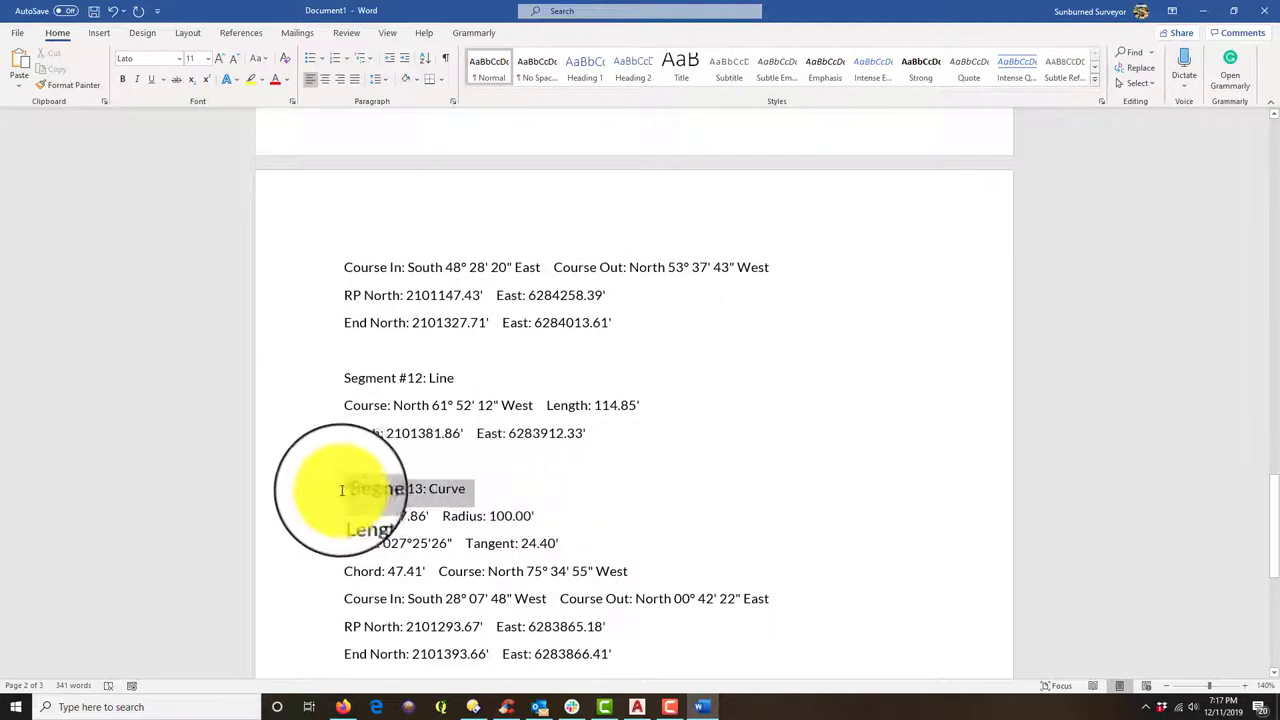
{"action": "key", "text": "ctrl+b"}
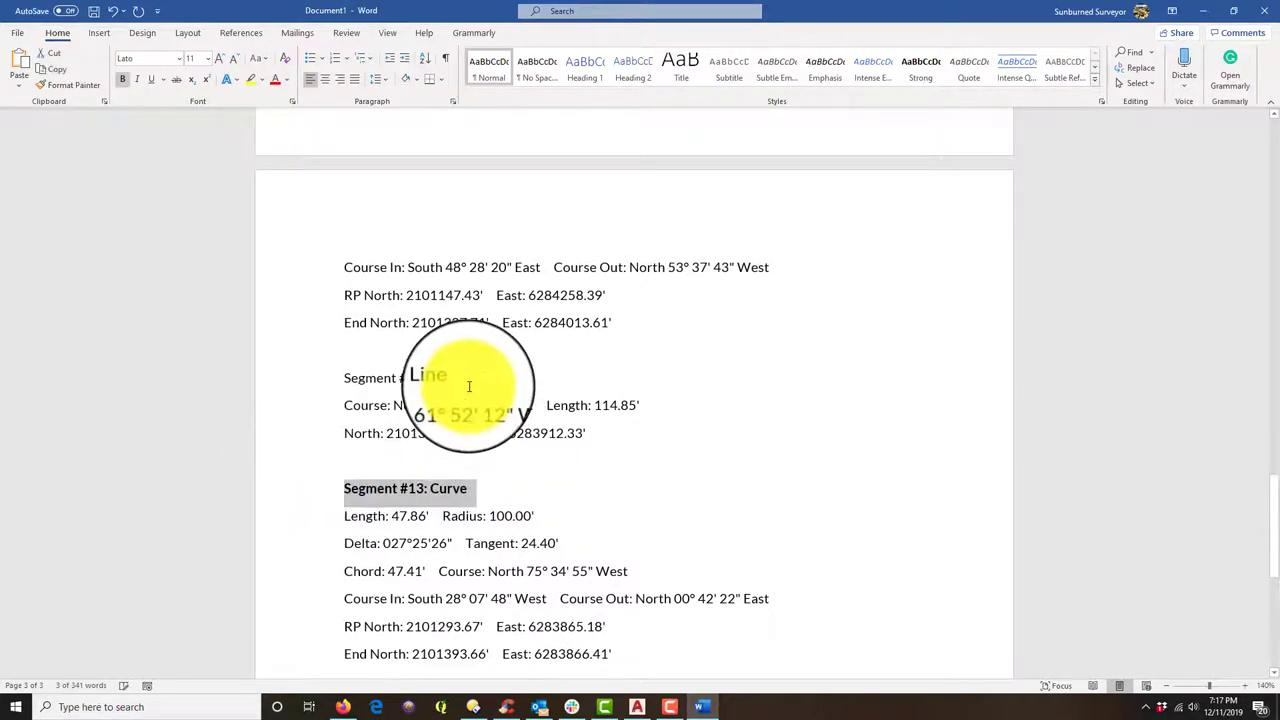
{"action": "left_click_drag", "start_coordinate": [469, 380], "coordinate": [286, 374]}
{"action": "key", "text": "ctrl+b"}
Make the "Segment #11: Curve" and "Segment #10: Line" headings bold
{"action": "scroll", "coordinate": [440, 420], "scroll_direction": "up", "scroll_amount": 5}
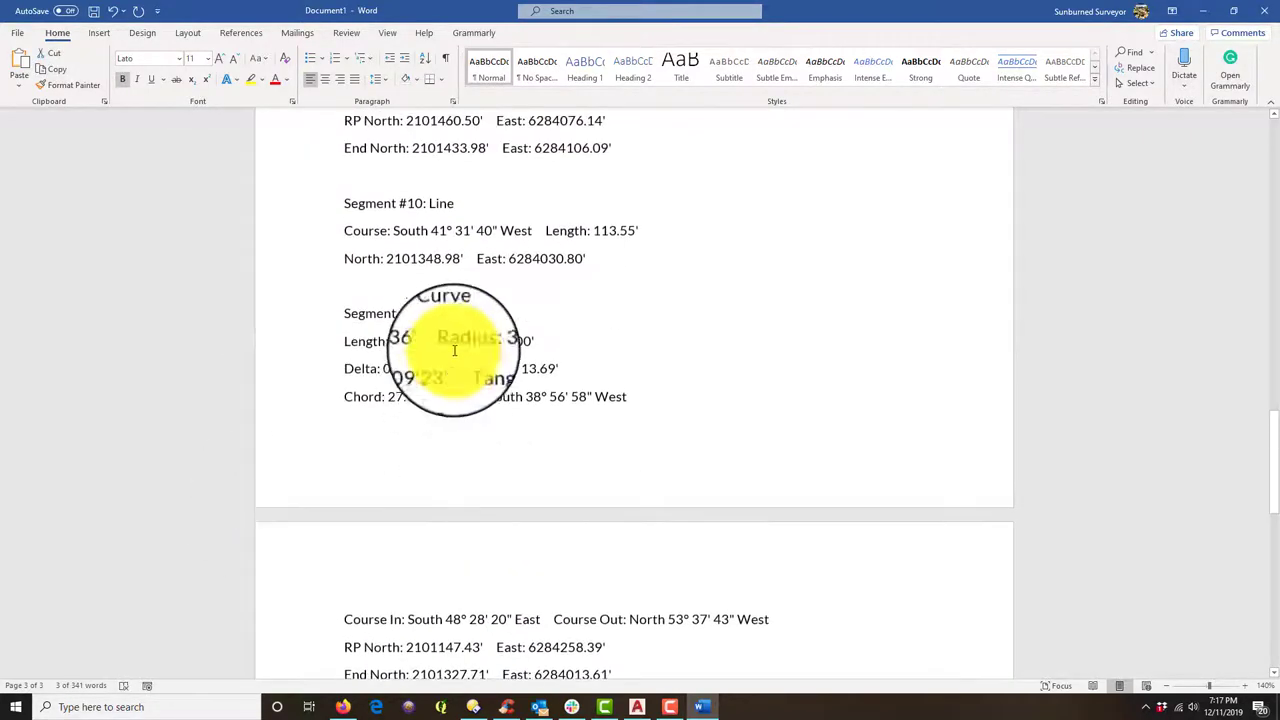
{"action": "scroll", "coordinate": [400, 440], "scroll_direction": "up", "scroll_amount": 3}
{"action": "key", "text": "ctrl+b"}
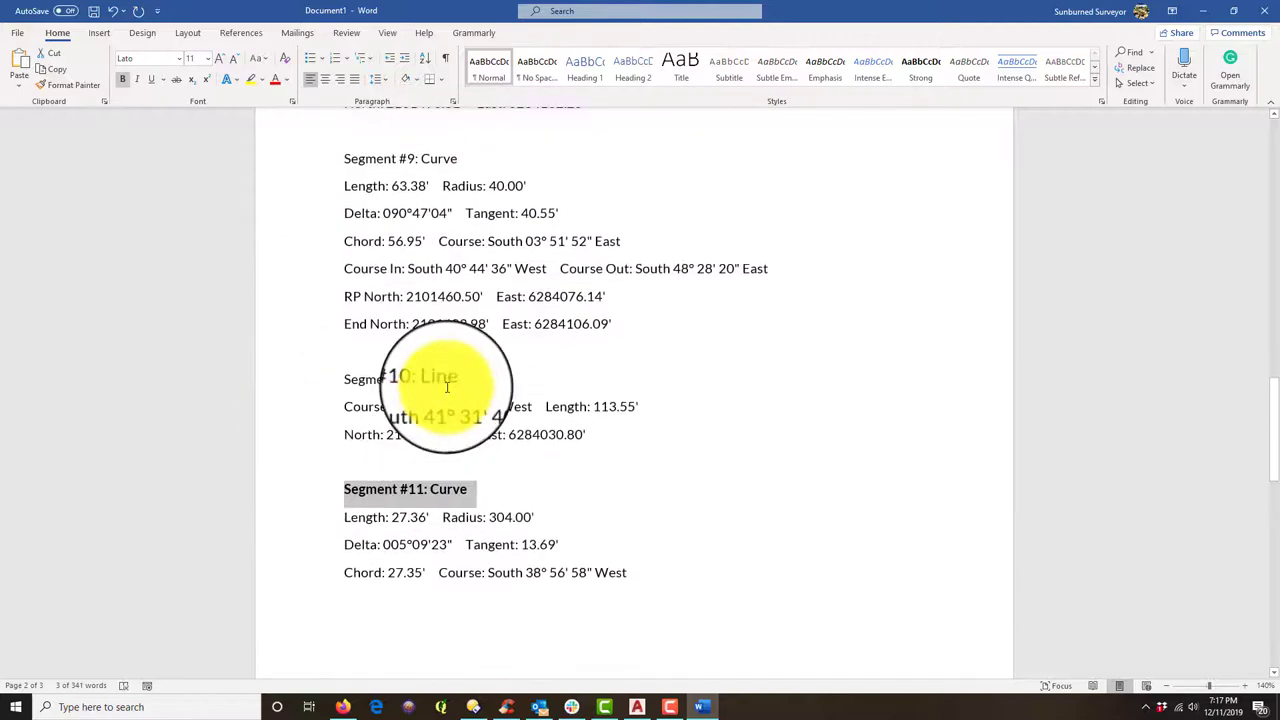
{"action": "left_click", "coordinate": [271, 378]}
{"action": "key", "text": "ctrl+b"}
Make the "Segment #9: Curve" and "Segment #8: Line" headings bold
{"action": "scroll", "coordinate": [500, 420], "scroll_direction": "up", "scroll_amount": 3}
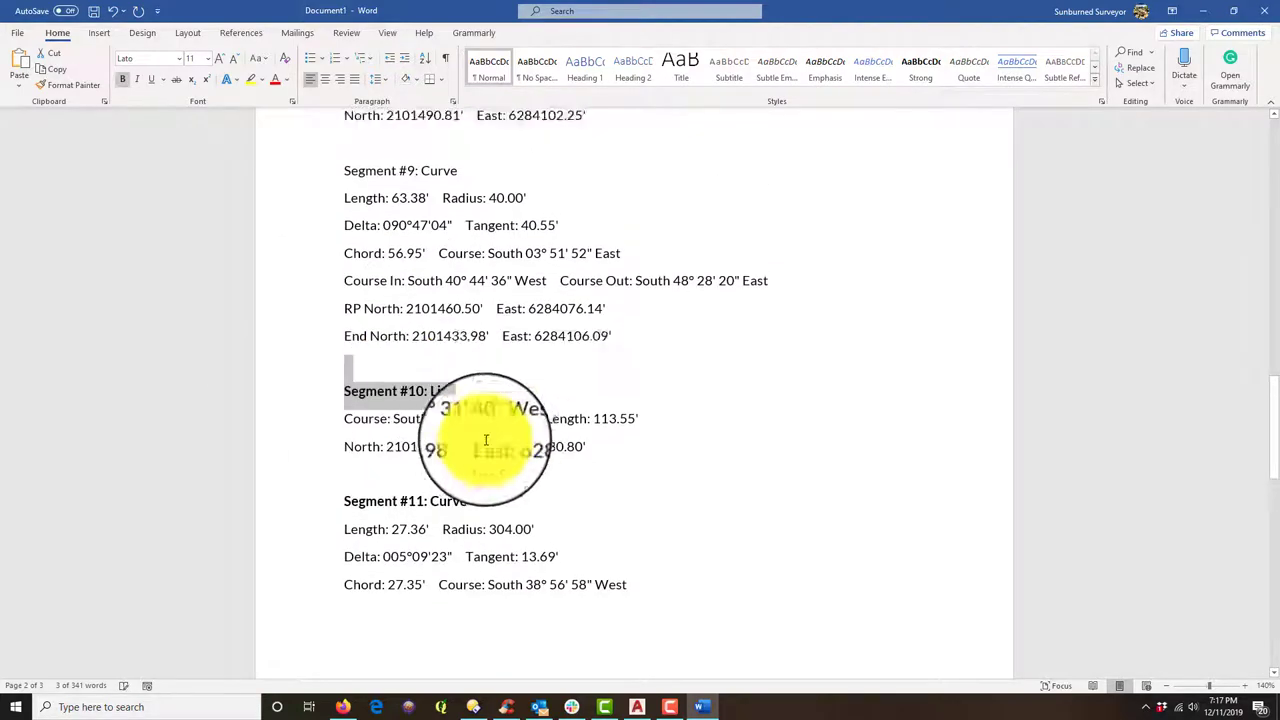
{"action": "left_click", "coordinate": [285, 334]}
{"action": "key", "text": "ctrl+b"}
{"action": "scroll", "coordinate": [360, 345], "scroll_direction": "up", "scroll_amount": 3}
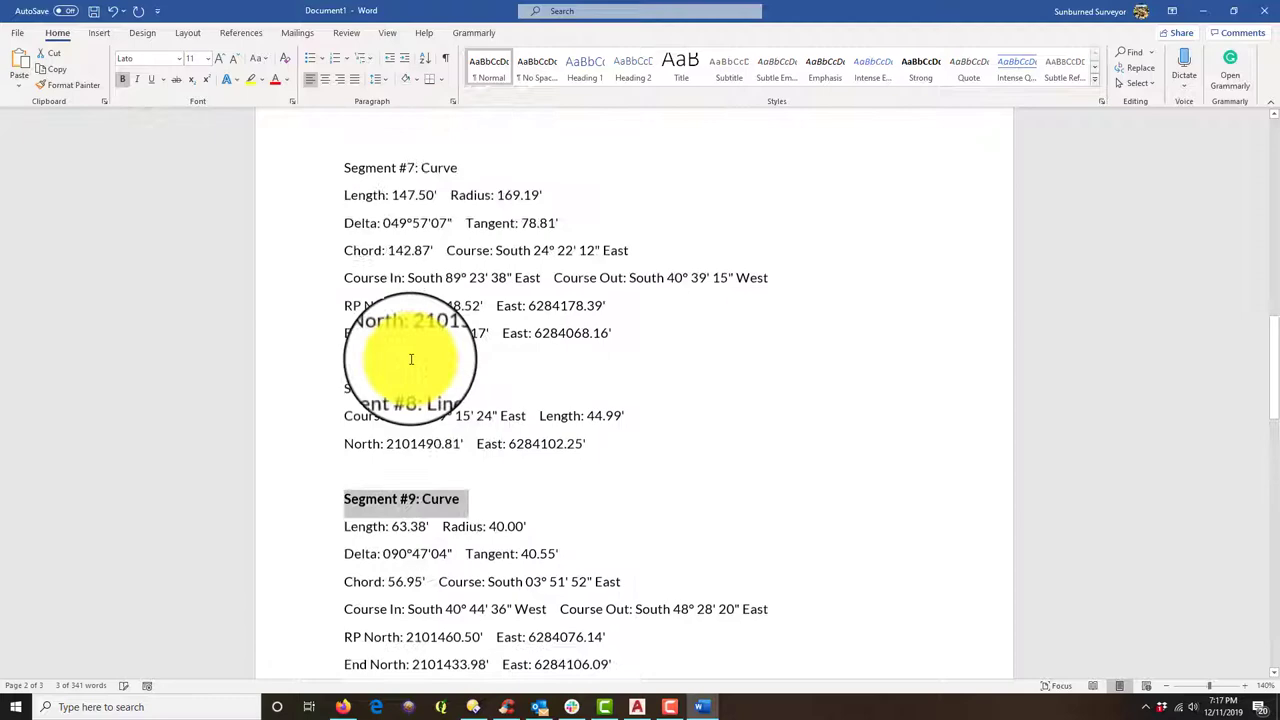
{"action": "left_click", "coordinate": [300, 392]}
{"action": "key", "text": "ctrl+b"}
Make the "Segment #7: Curve" and "Segment #6: Line" headings bold
{"action": "scroll", "coordinate": [443, 314], "scroll_direction": "up", "scroll_amount": 3}
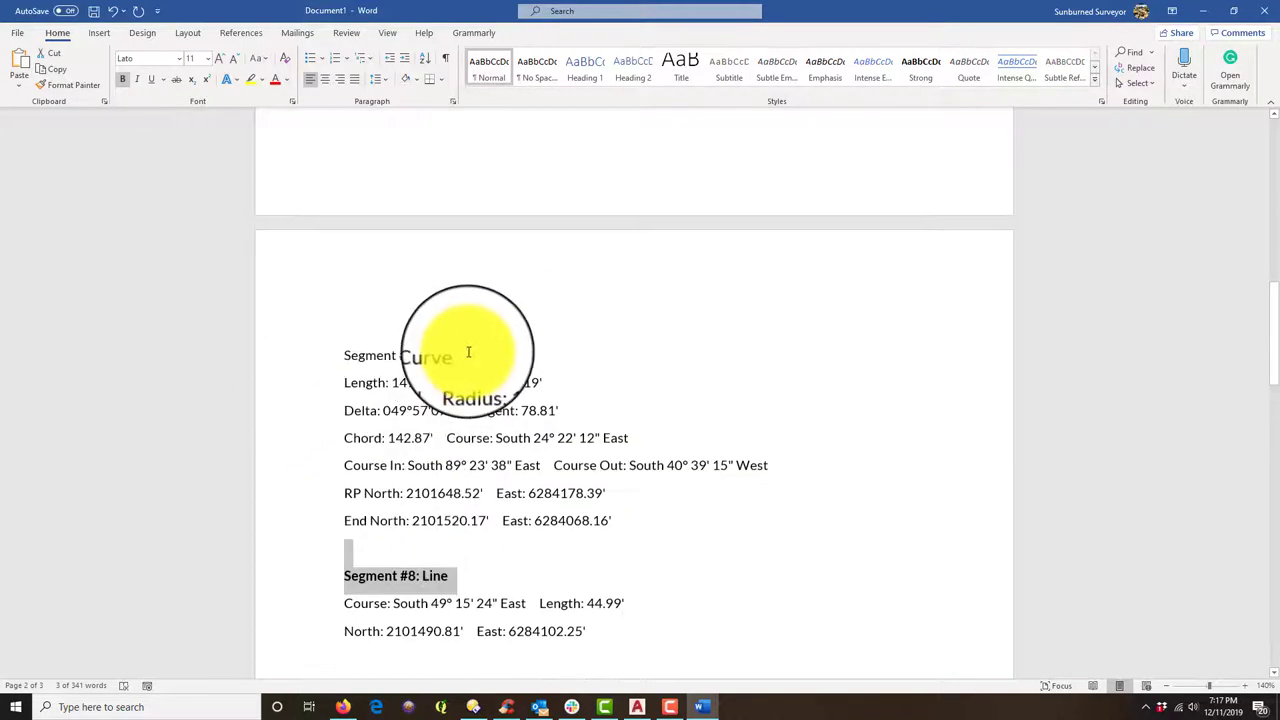
{"action": "left_click", "coordinate": [313, 350]}
{"action": "key", "text": "ctrl+b"}
{"action": "scroll", "coordinate": [451, 371], "scroll_direction": "up", "scroll_amount": 4}
{"action": "left_click", "coordinate": [285, 240]}
{"action": "key", "text": "ctrl+b"}
Make the "Segment #5: Line" heading bold, undoing any accidental overwrite of its text
{"action": "scroll", "coordinate": [543, 366], "scroll_direction": "up", "scroll_amount": 4}
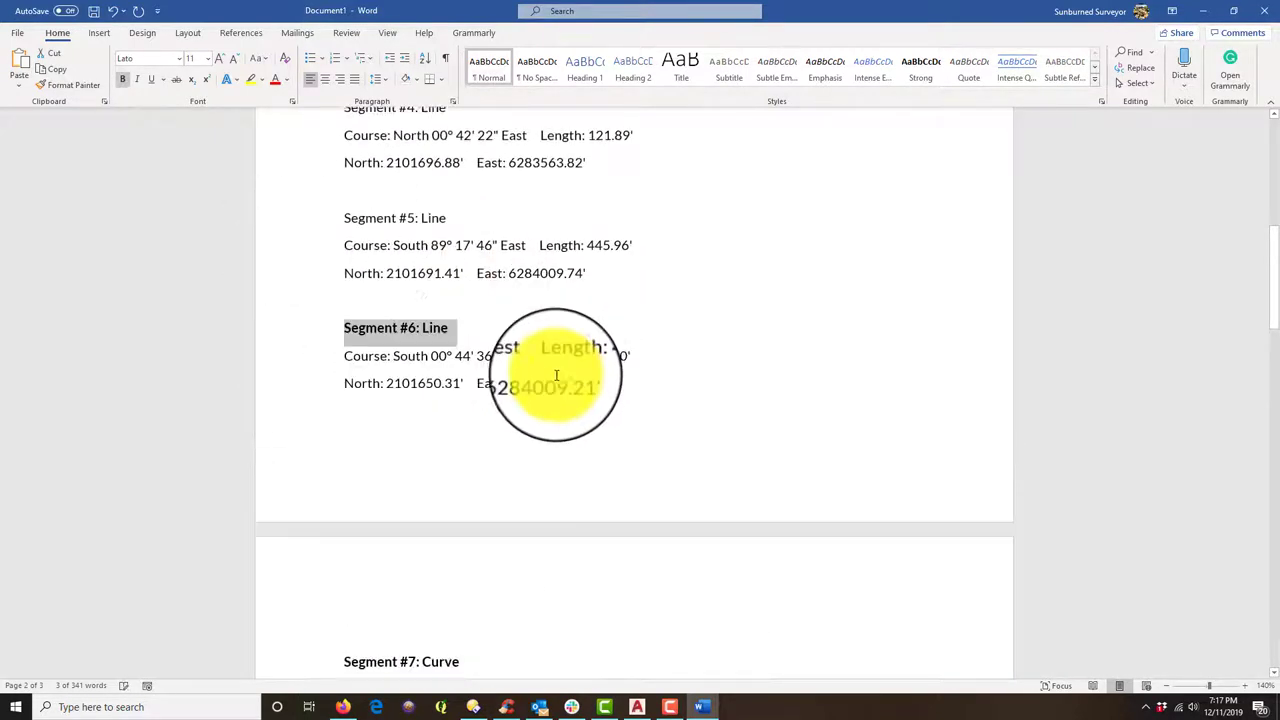
{"action": "left_click", "coordinate": [327, 349]}
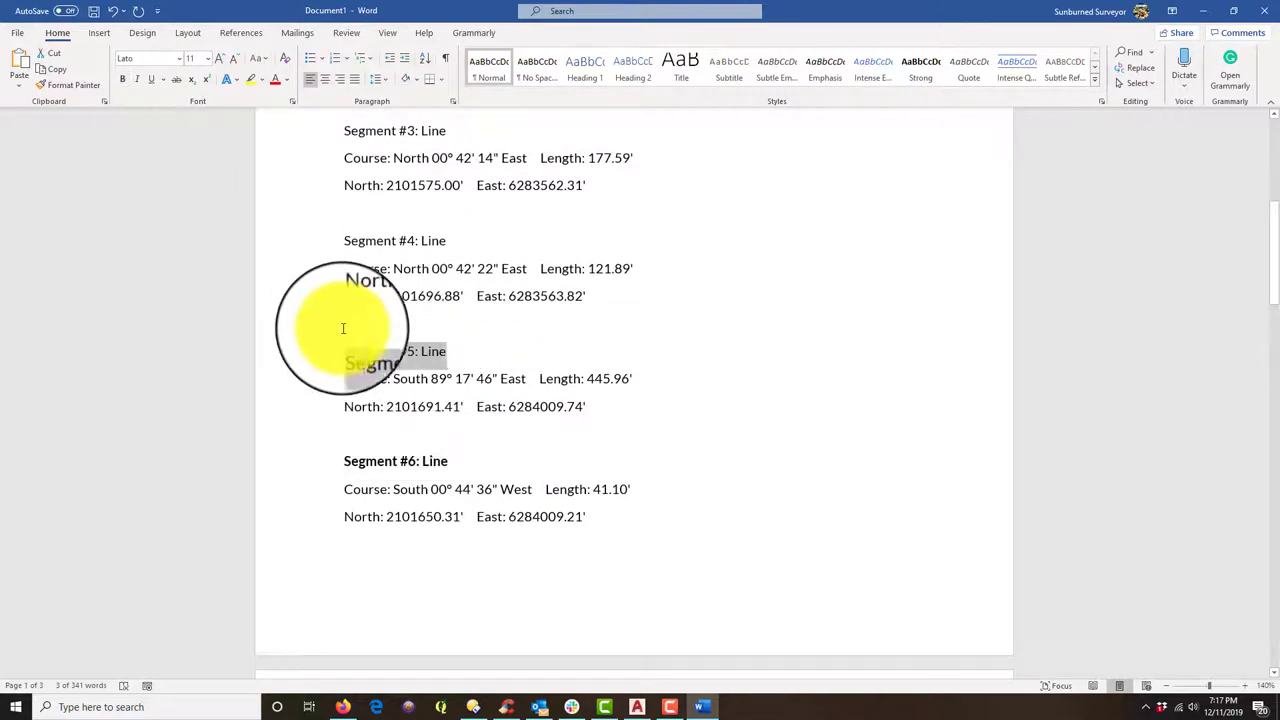
{"action": "type", "text": "b"}
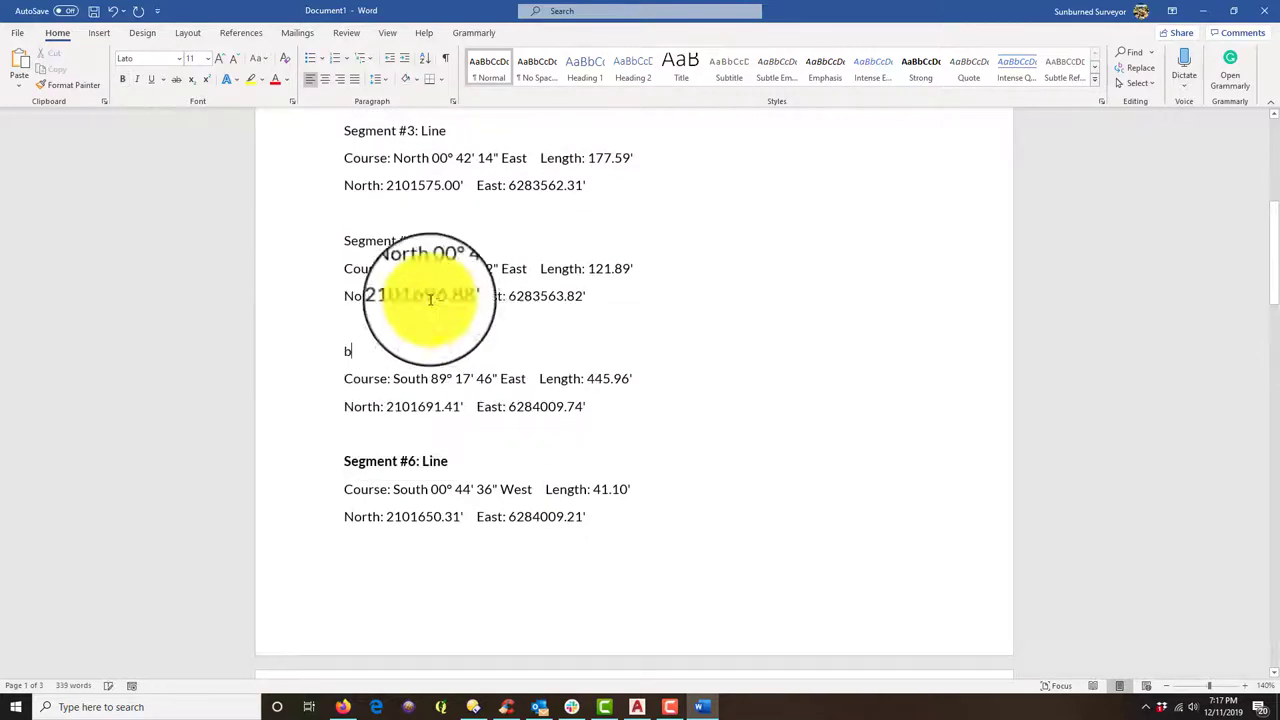
{"action": "left_click", "coordinate": [113, 12]}
{"action": "key", "text": "ctrl+b"}
Make the "Segment #4: Line" and "Segment #3: Line" headings bold
{"action": "scroll", "coordinate": [430, 410], "scroll_direction": "up", "scroll_amount": 3}
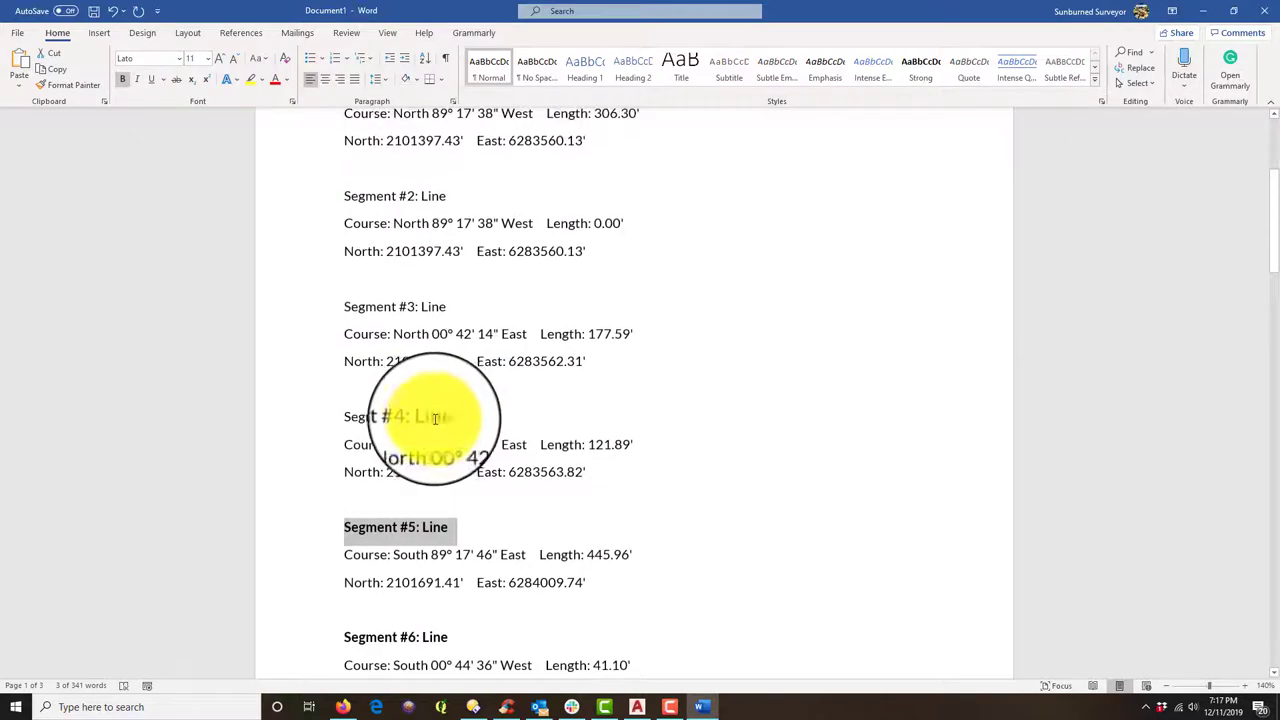
{"action": "left_click", "coordinate": [328, 416]}
{"action": "key", "text": "ctrl+b"}
{"action": "left_click", "coordinate": [321, 305]}
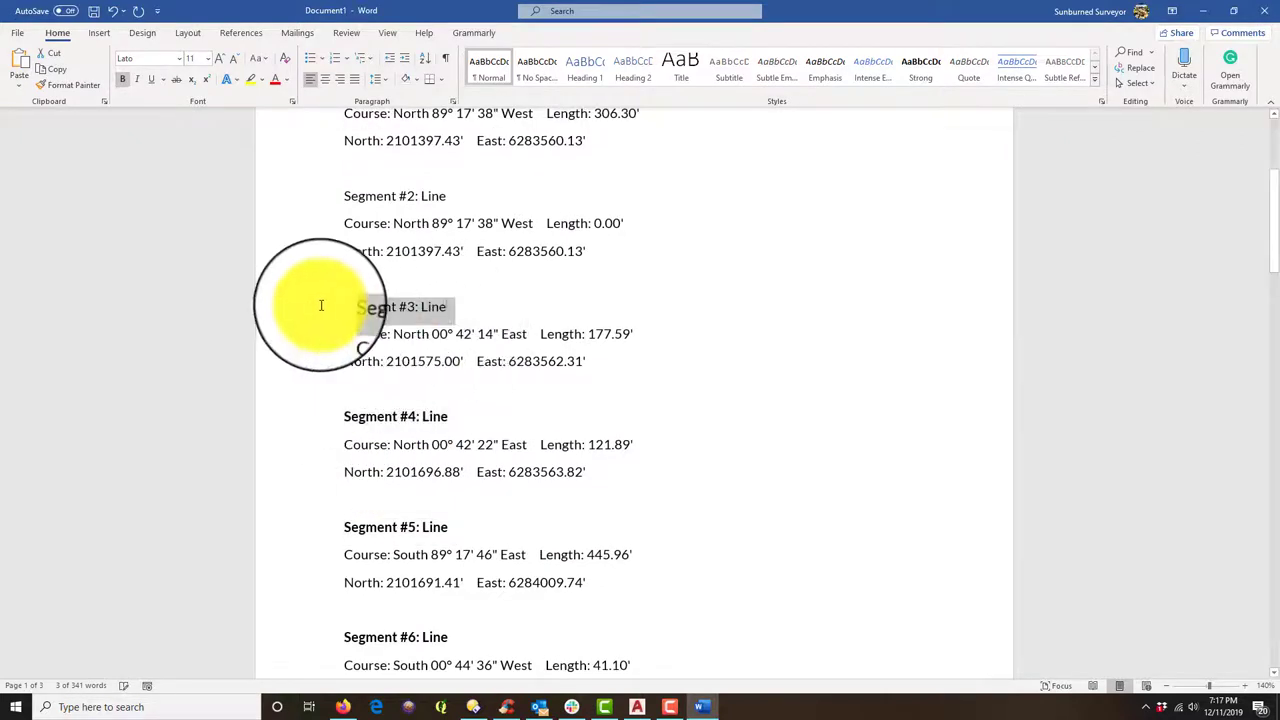
{"action": "key", "text": "ctrl+b"}
Make the "Segment #2: Line" and "Segment #1: Line" headings bold and clear the selection
{"action": "scroll", "coordinate": [429, 299], "scroll_direction": "up", "scroll_amount": 3}
{"action": "left_click", "coordinate": [245, 366]}
{"action": "key", "text": "ctrl+b"}
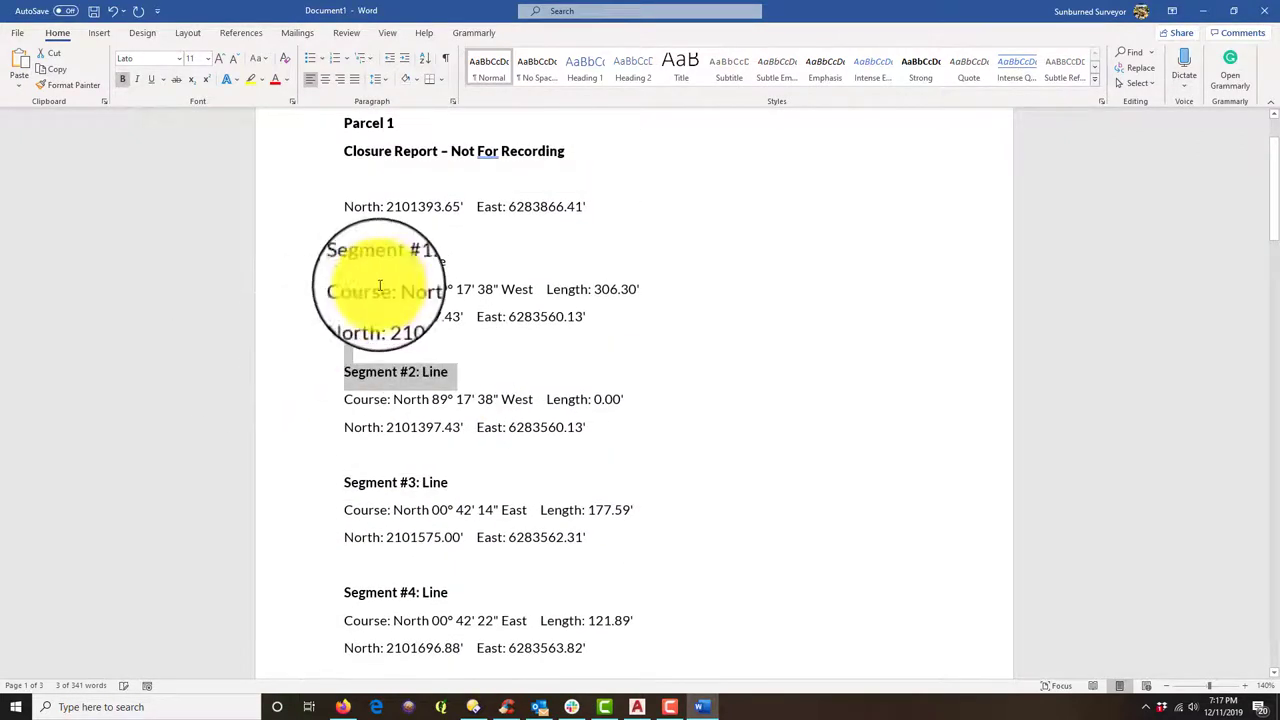
{"action": "left_click", "coordinate": [288, 259]}
{"action": "key", "text": "ctrl+b"}
{"action": "scroll", "coordinate": [447, 297], "scroll_direction": "up", "scroll_amount": 2}
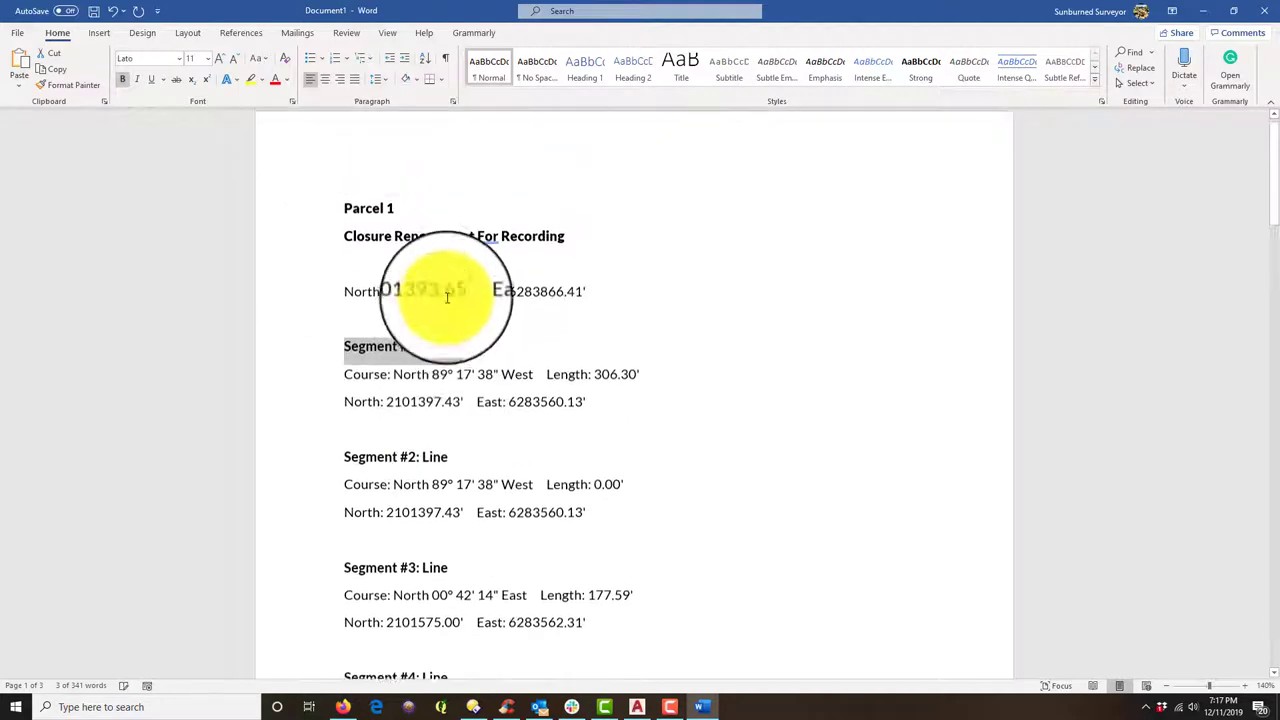
{"action": "left_click", "coordinate": [474, 334]}
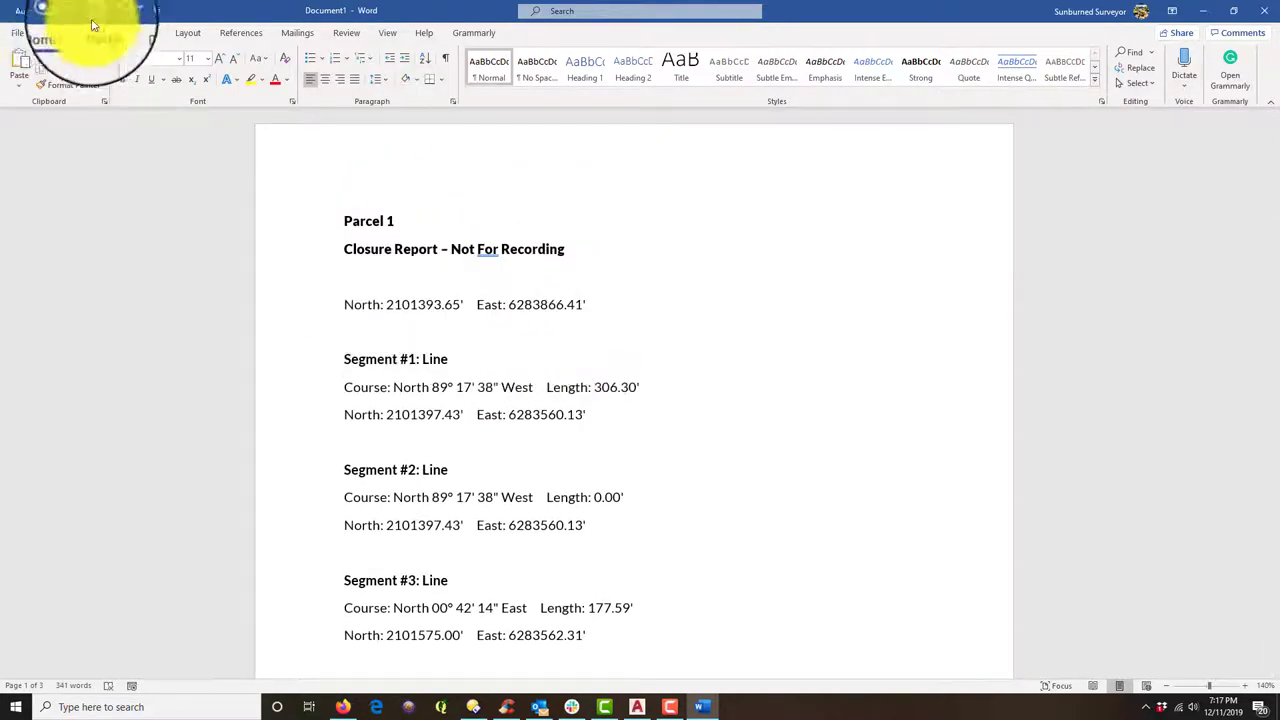
Set the paragraph spacing before and after to 0 pt for the entire document and clear the selection
{"action": "left_click", "coordinate": [1155, 88]}
{"action": "left_click", "coordinate": [1151, 106]}
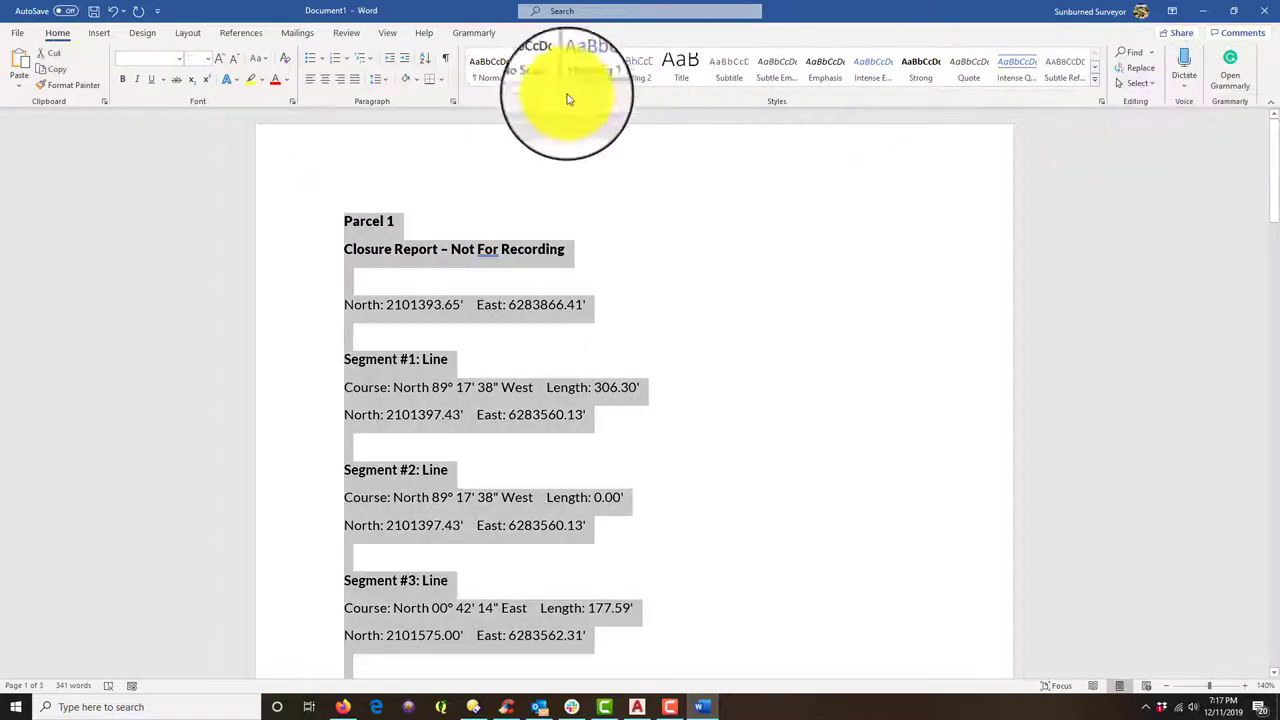
{"action": "left_click", "coordinate": [452, 101]}
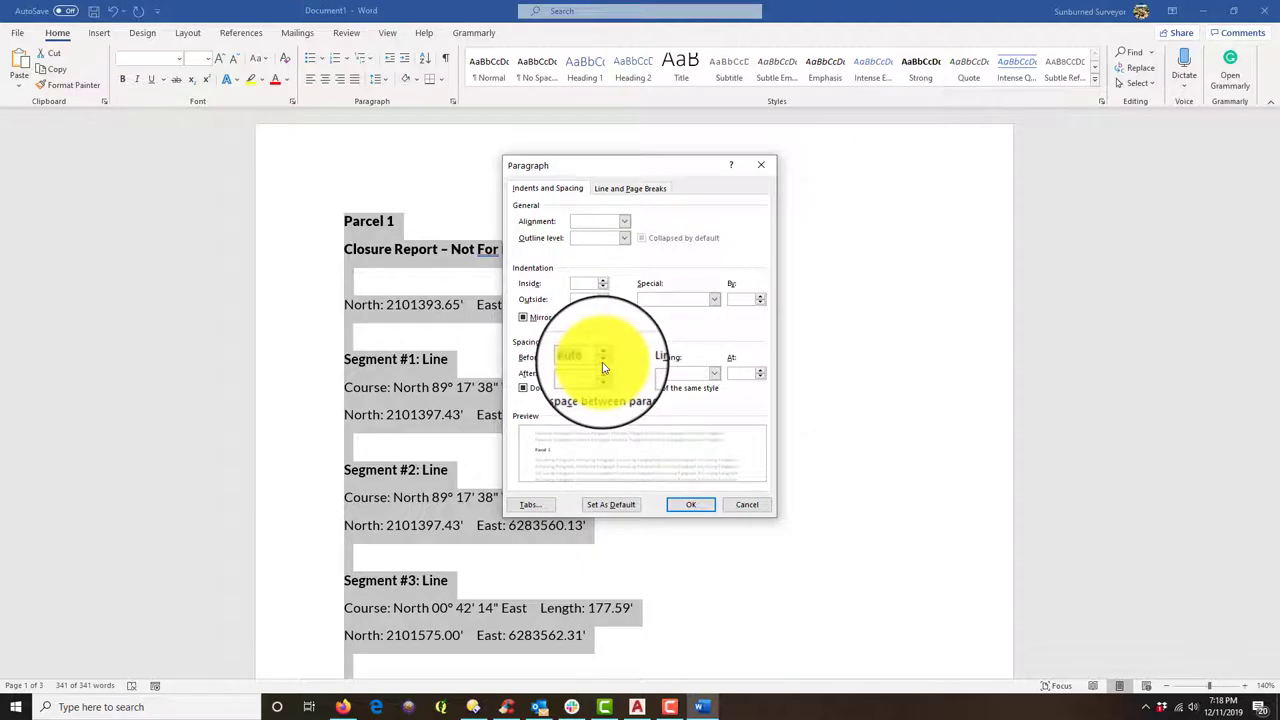
{"action": "left_click", "coordinate": [602, 355]}
{"action": "left_click", "coordinate": [603, 376]}
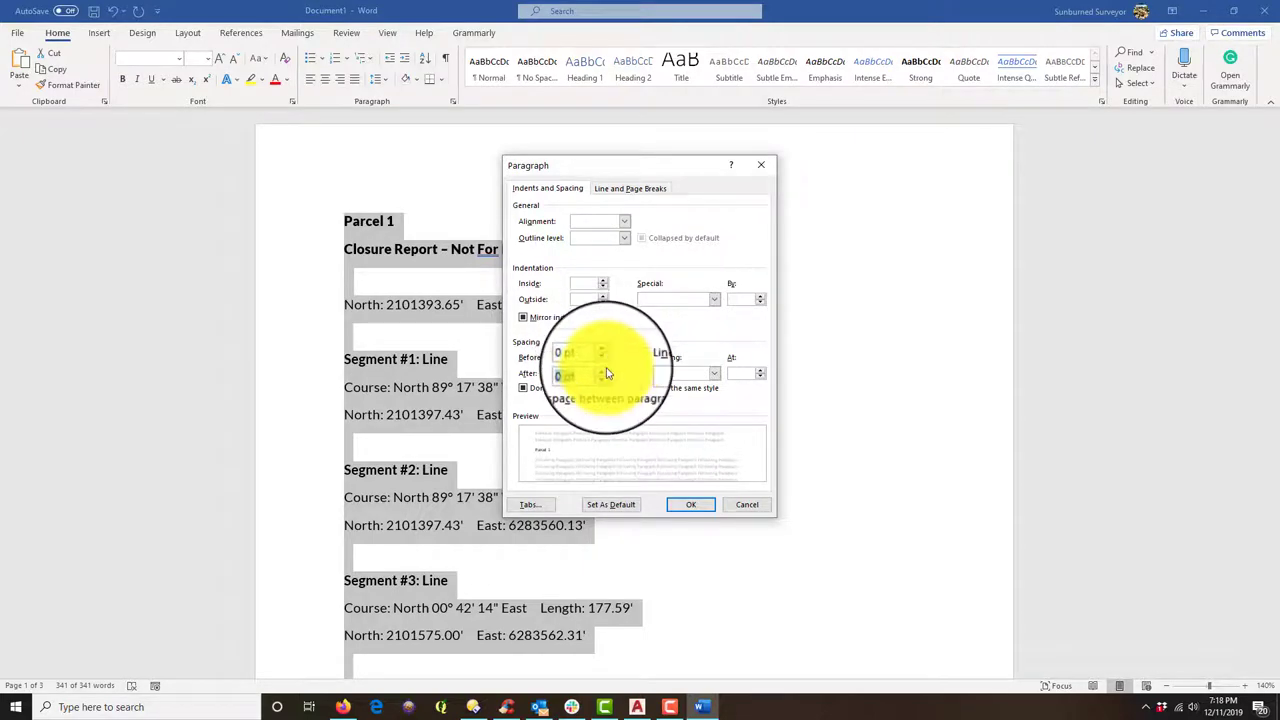
{"action": "left_click", "coordinate": [690, 504]}
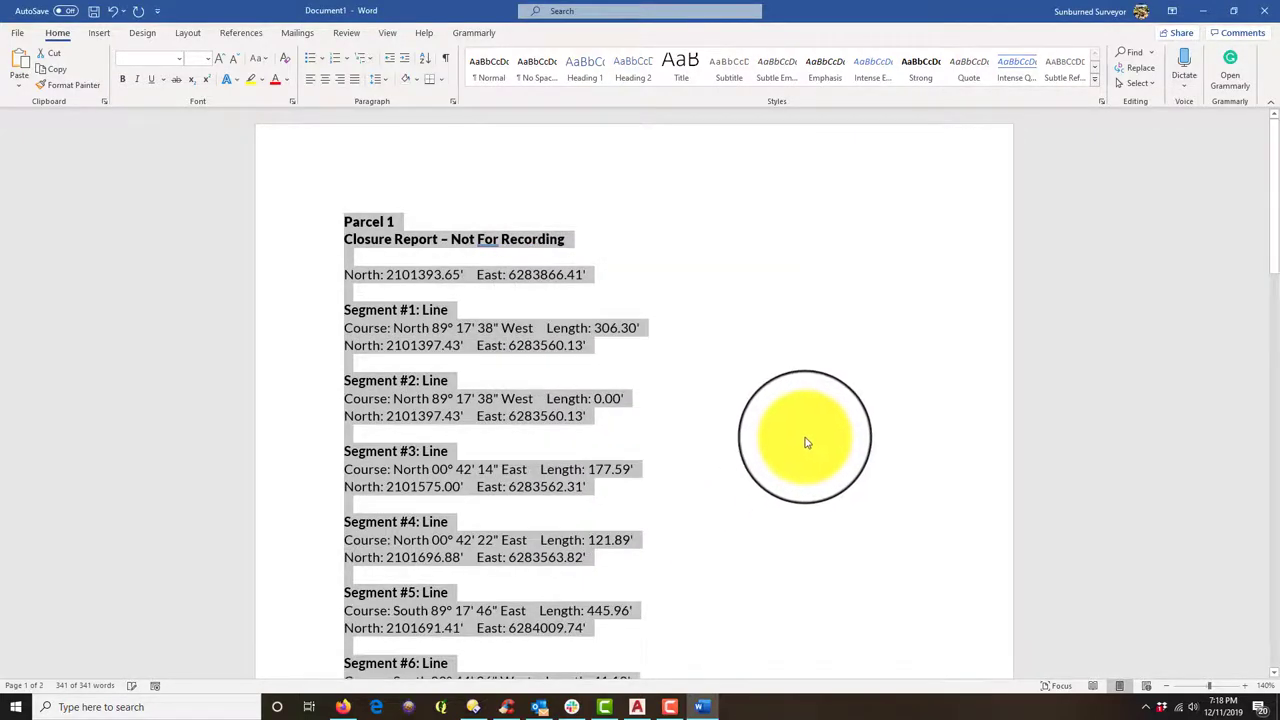
{"action": "left_click", "coordinate": [807, 443]}
Delete the extra blank line above the "Segment #7: Curve" heading and check the rest of the report
{"action": "scroll", "coordinate": [714, 400], "scroll_direction": "down", "scroll_amount": 5}
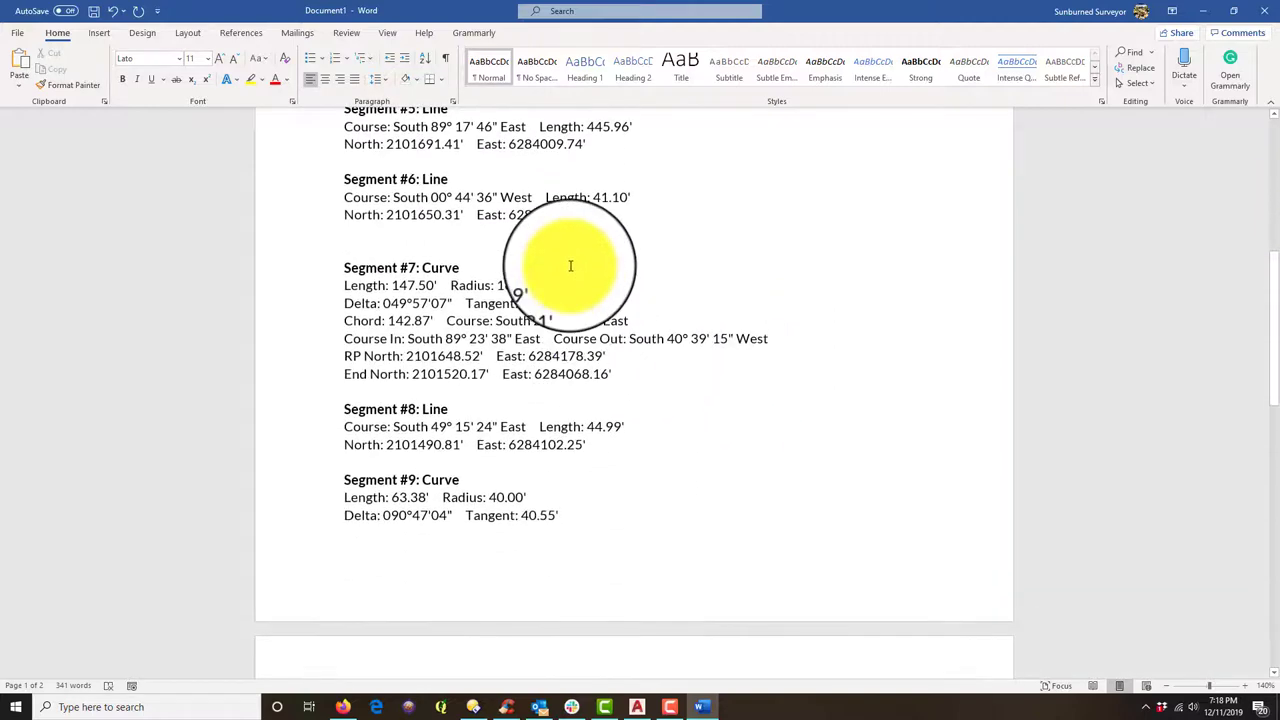
{"action": "left_click", "coordinate": [570, 265]}
{"action": "scroll", "coordinate": [563, 238], "scroll_direction": "down", "scroll_amount": 15}
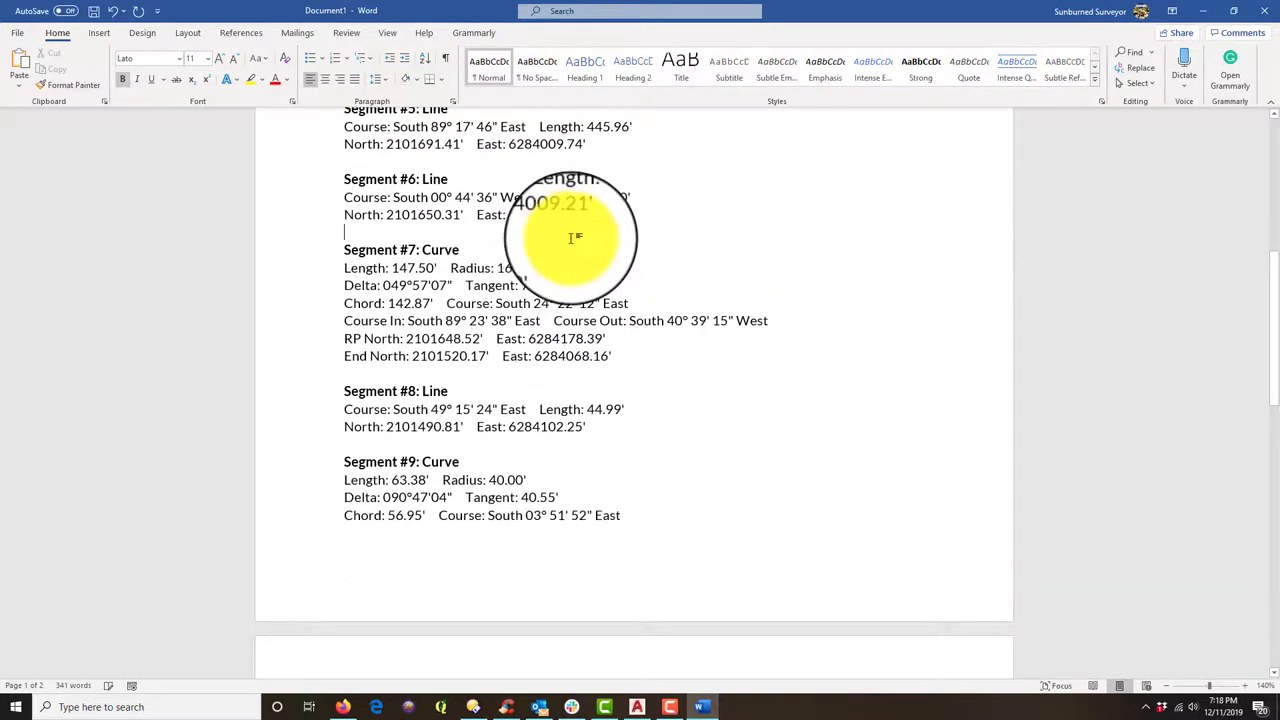
{"action": "scroll", "coordinate": [543, 293], "scroll_direction": "down", "scroll_amount": 2}
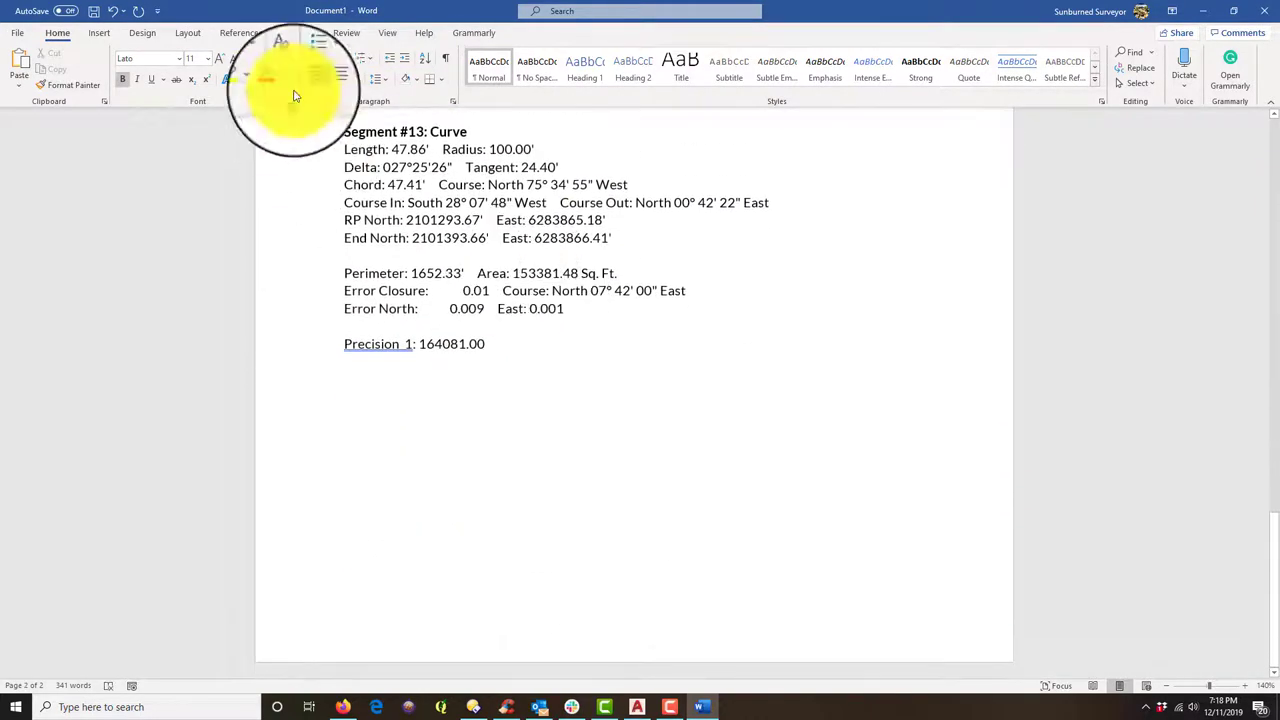
Start saving the document and browse to the Mapping folder of active job 022-039 in Dropbox (Redefined Horizons)
{"action": "left_click", "coordinate": [90, 14]}
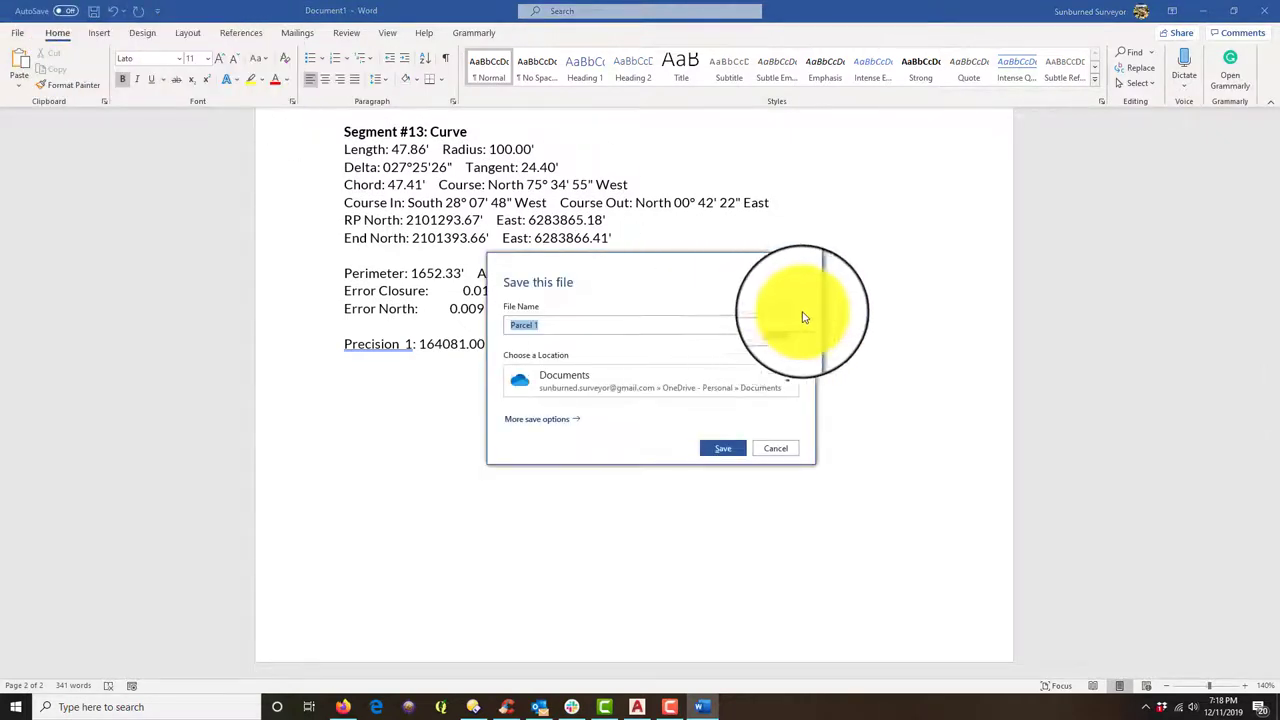
{"action": "left_click", "coordinate": [777, 380]}
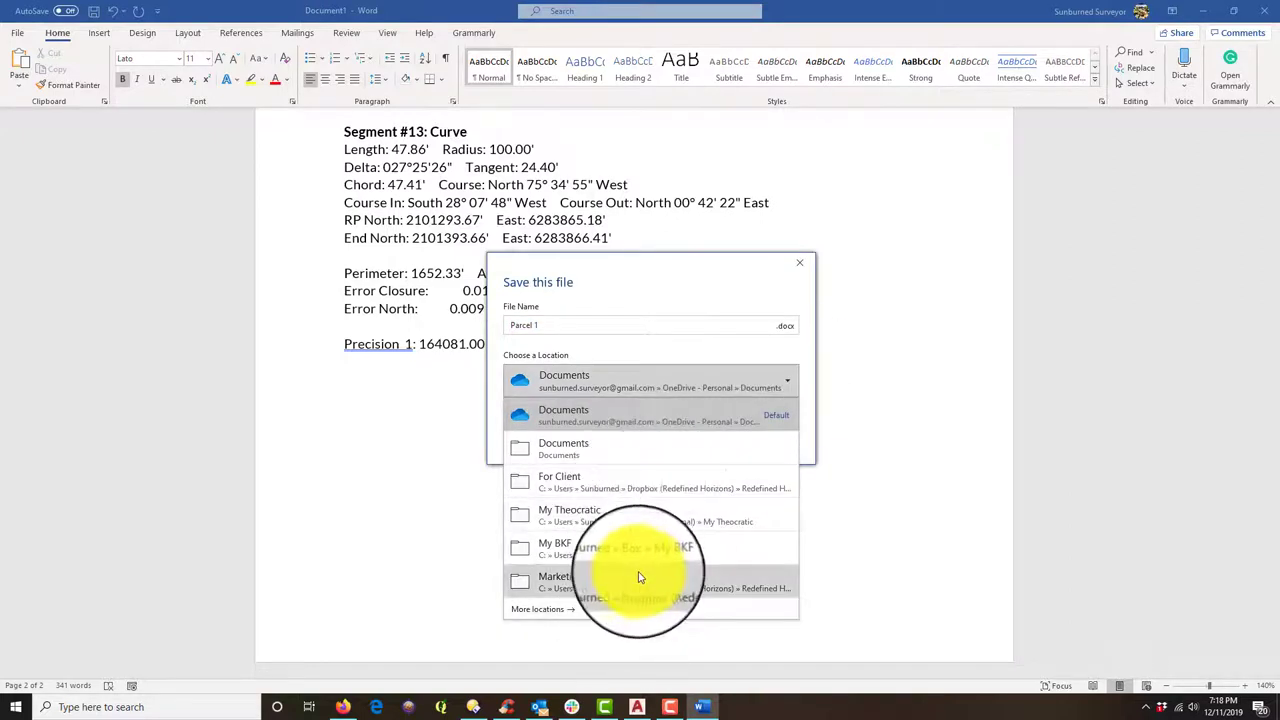
{"action": "left_click", "coordinate": [527, 612]}
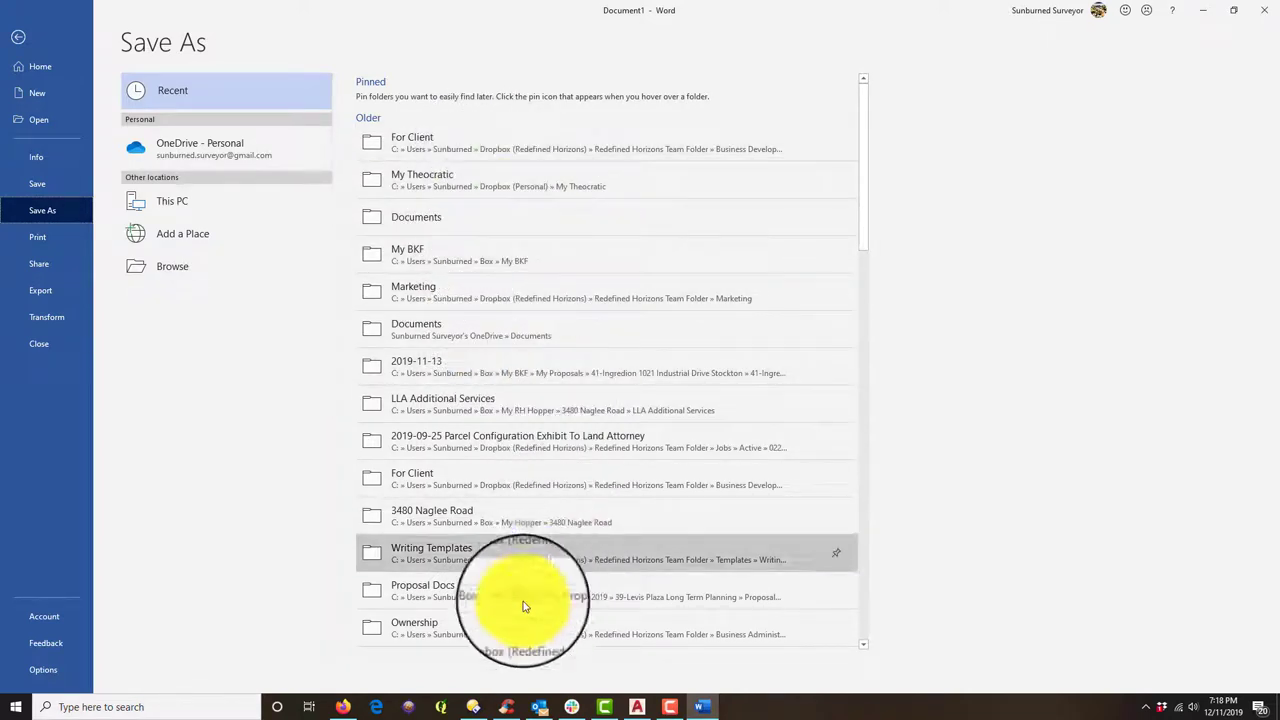
{"action": "left_click", "coordinate": [167, 266]}
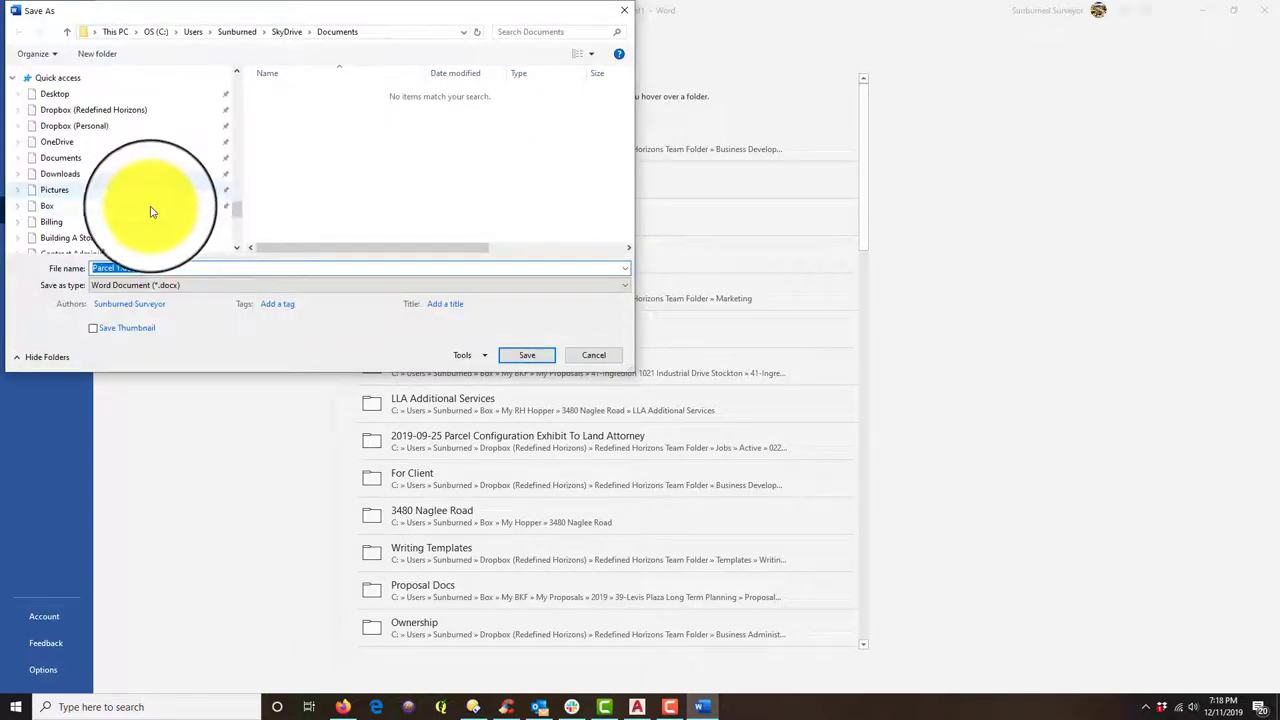
{"action": "scroll", "coordinate": [160, 162], "scroll_direction": "down", "scroll_amount": 10}
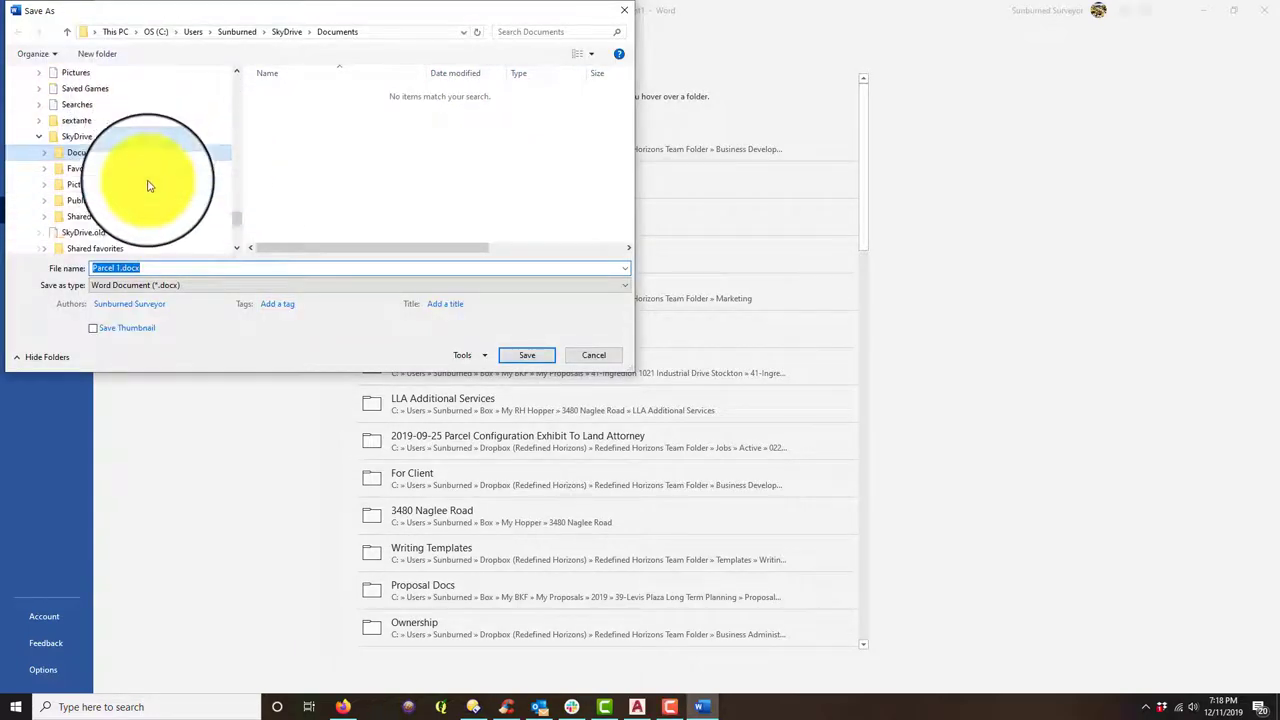
{"action": "scroll", "coordinate": [148, 187], "scroll_direction": "up", "scroll_amount": 4}
{"action": "scroll", "coordinate": [145, 185], "scroll_direction": "down", "scroll_amount": 3}
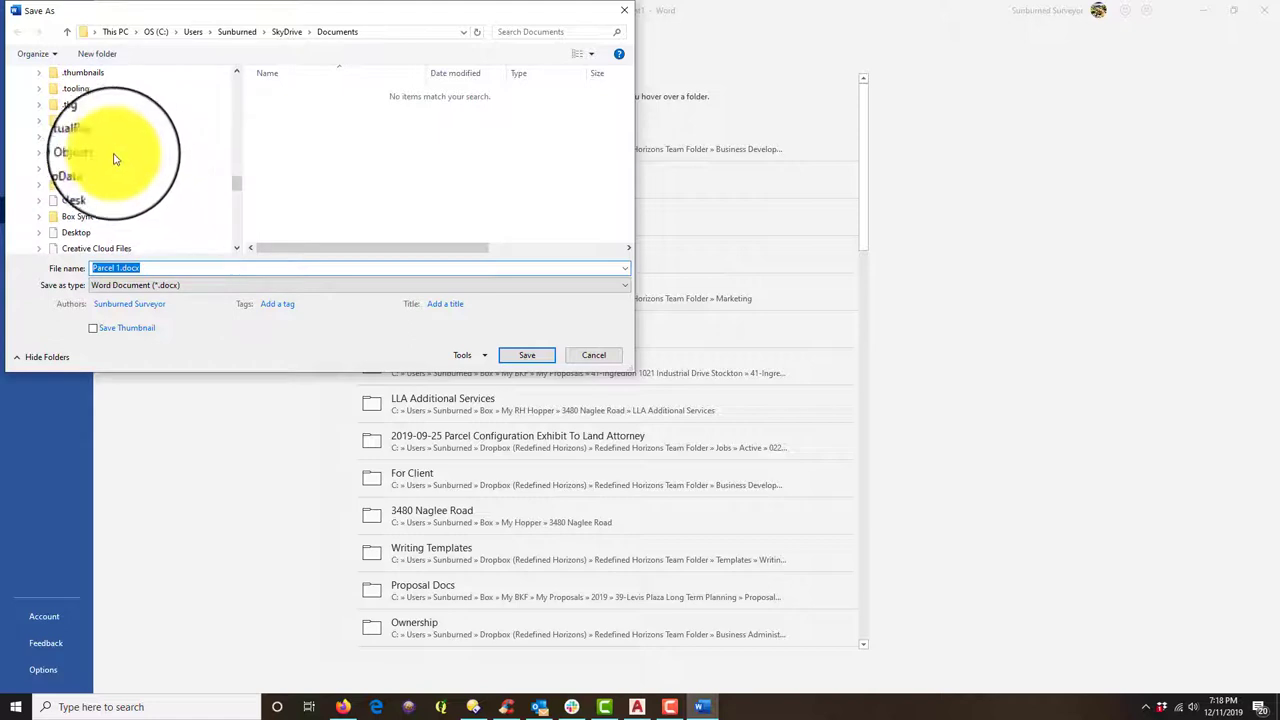
{"action": "scroll", "coordinate": [110, 160], "scroll_direction": "up", "scroll_amount": 3}
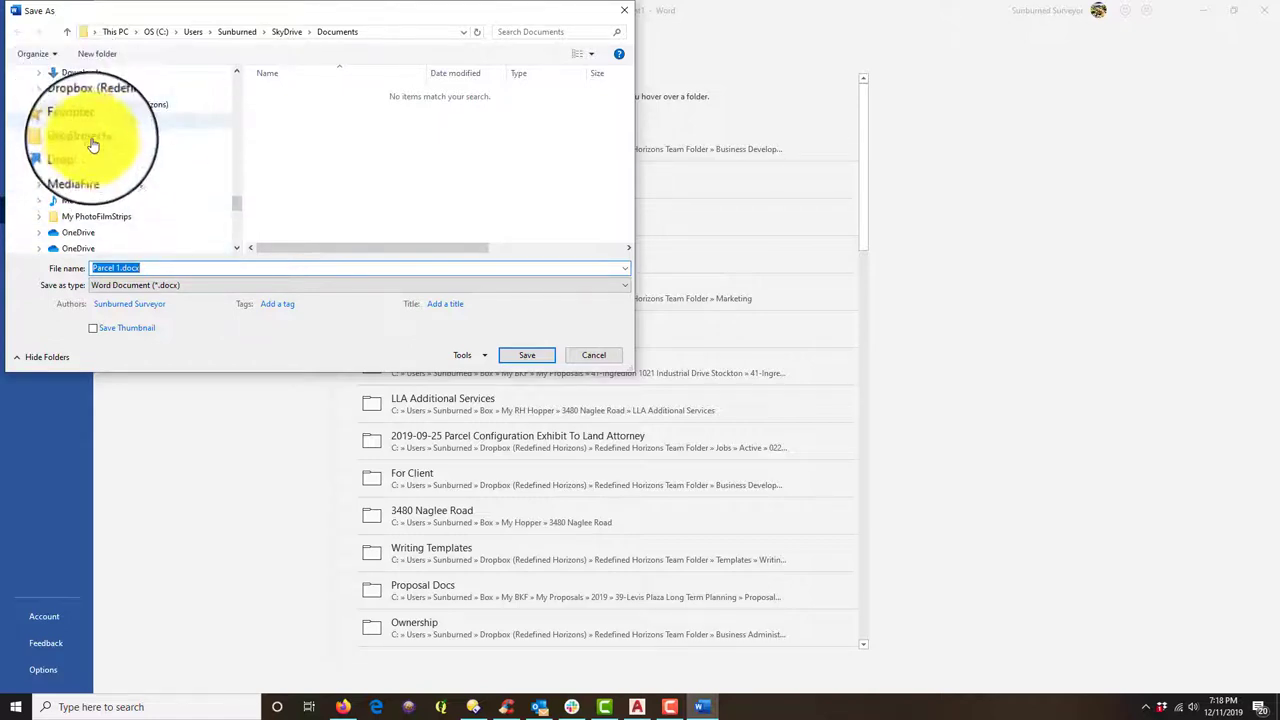
{"action": "left_click", "coordinate": [76, 94]}
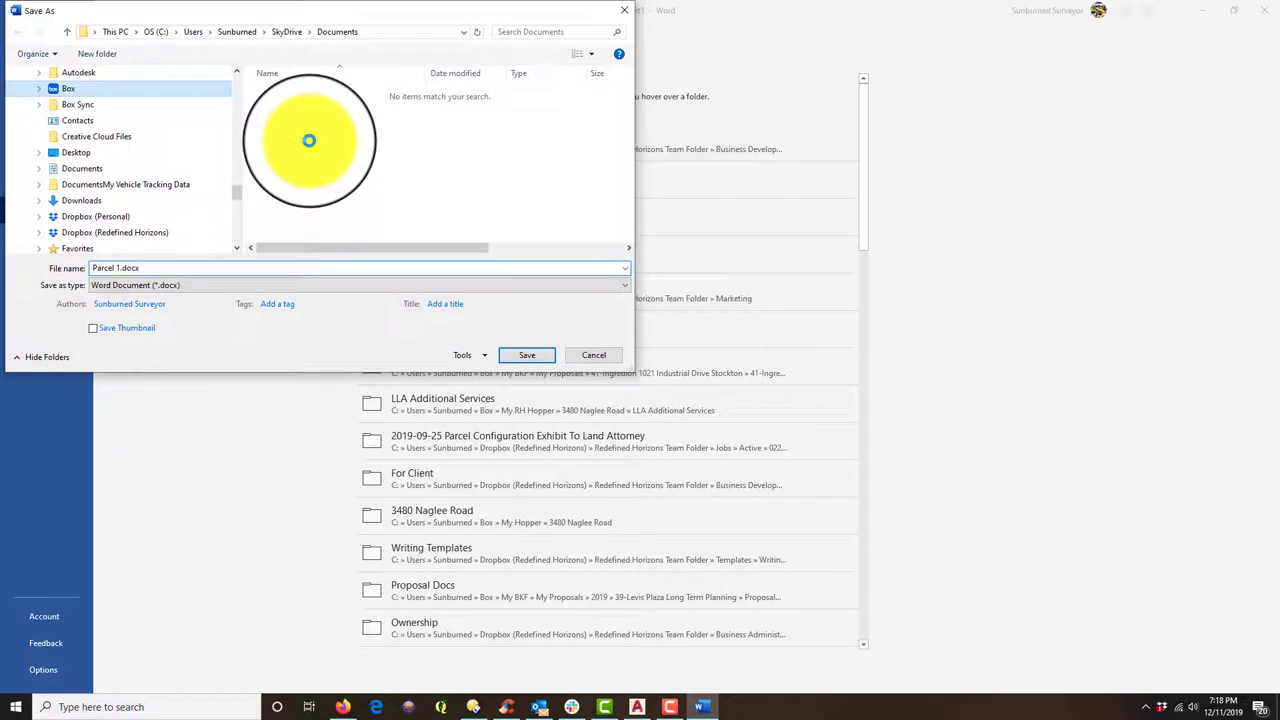
{"action": "scroll", "coordinate": [214, 223], "scroll_direction": "down", "scroll_amount": 4}
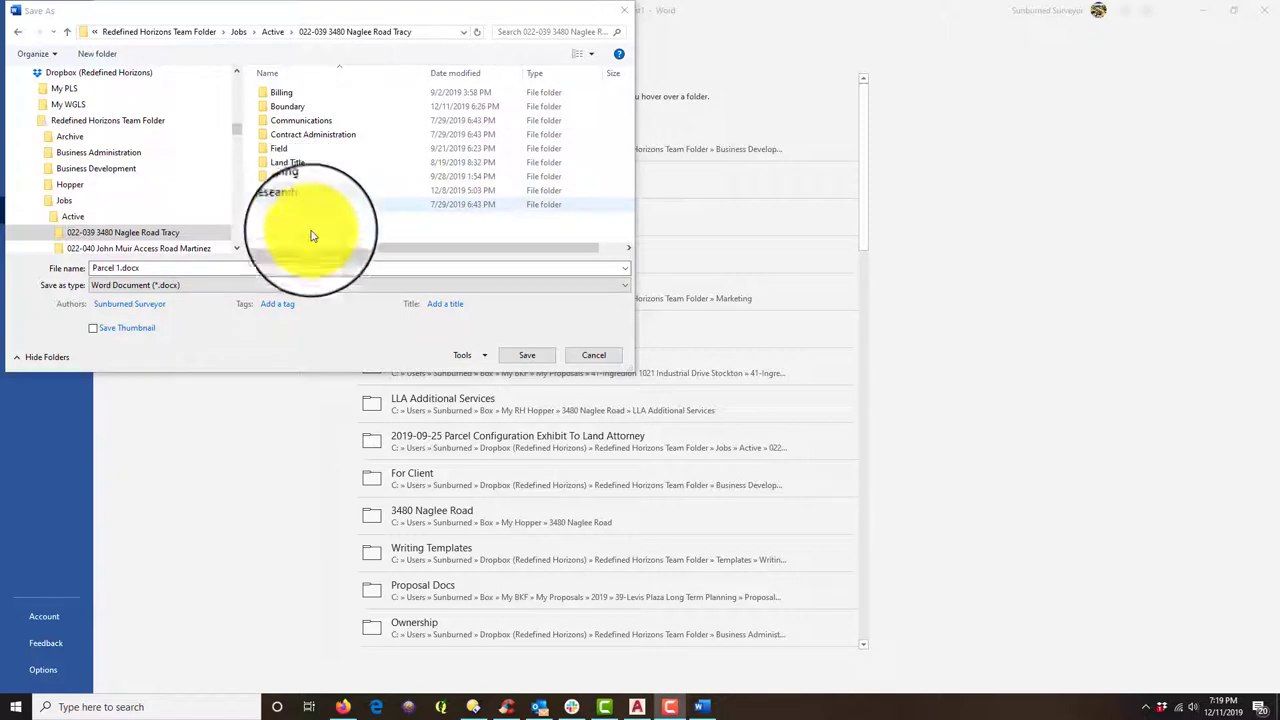
{"action": "left_click", "coordinate": [281, 193]}
{"action": "double_click", "coordinate": [281, 193]}
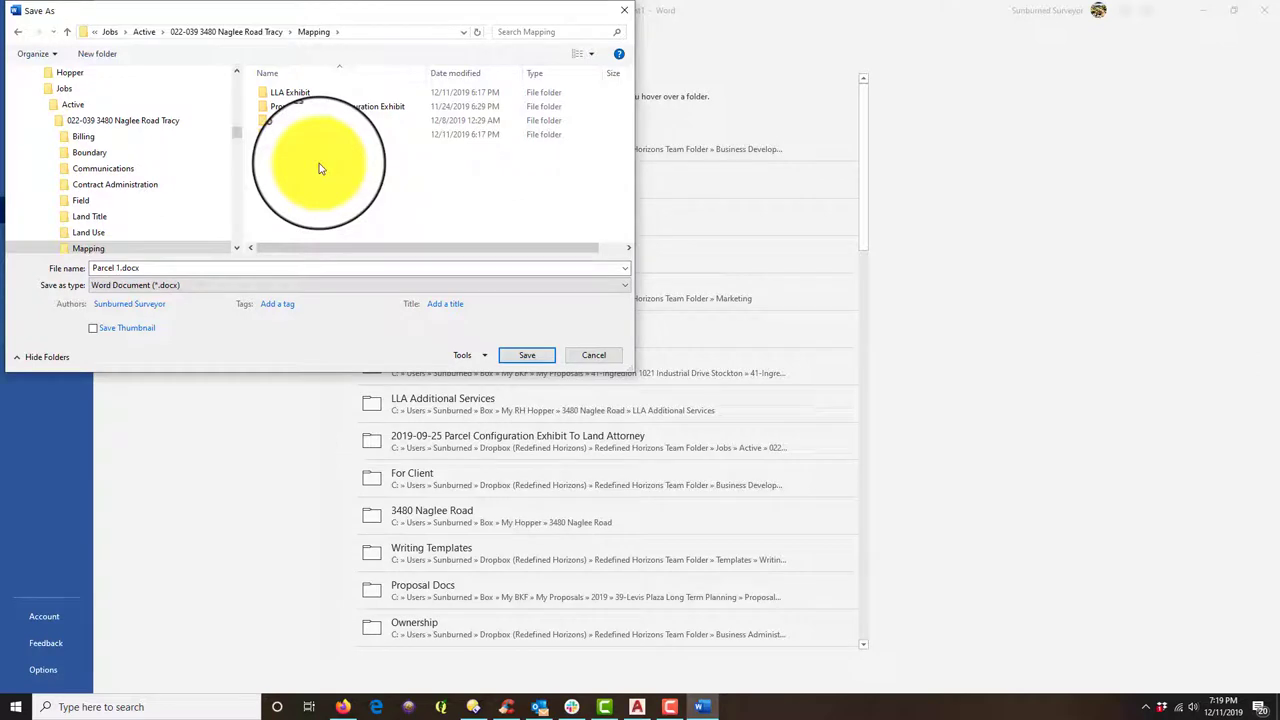
Create an "LLA Land Descriptions" folder containing a "Parcel 1" subfolder in Mapping, and open the subfolder
{"action": "right_click", "coordinate": [320, 168]}
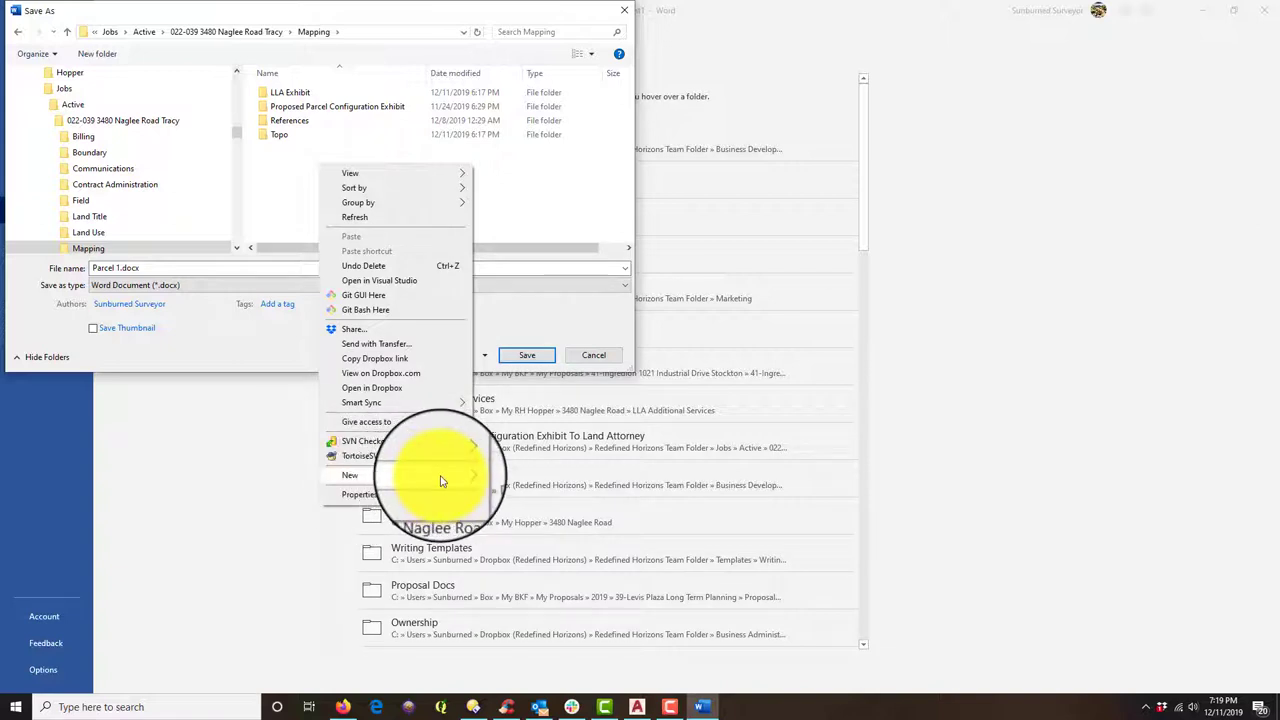
{"action": "mouse_move", "coordinate": [441, 481]}
{"action": "left_click", "coordinate": [505, 474]}
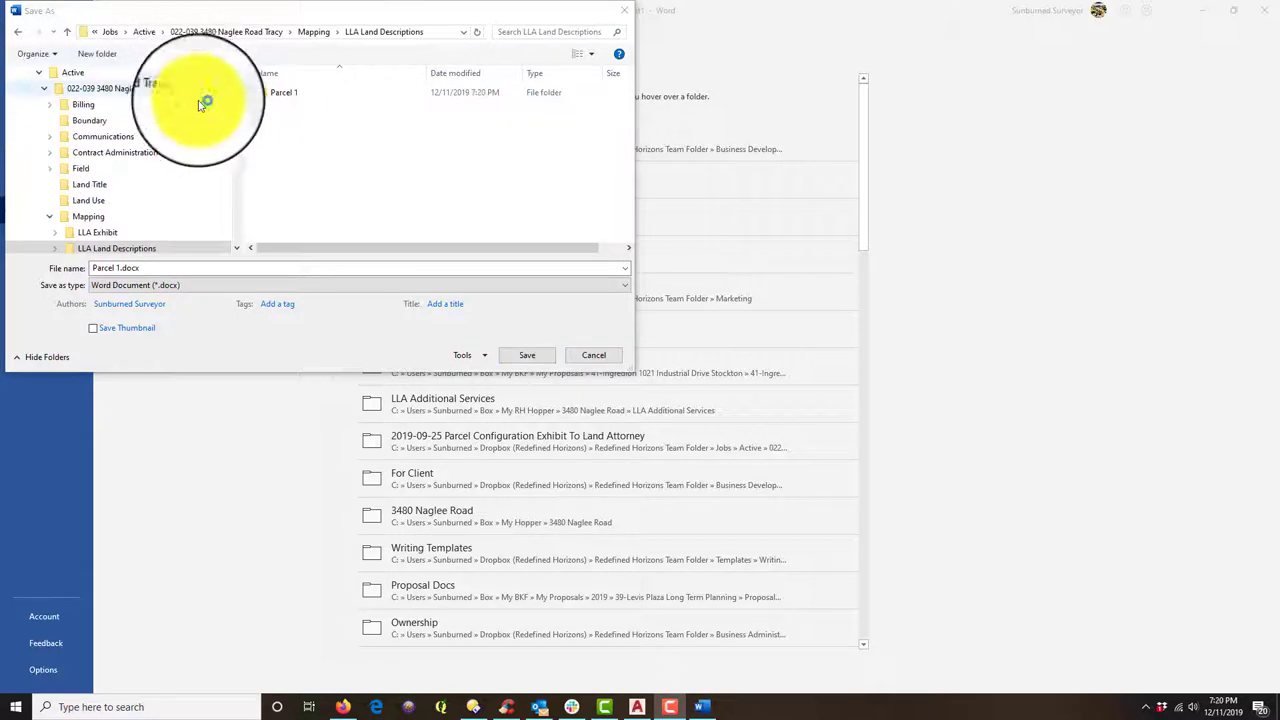
{"action": "double_click", "coordinate": [285, 93]}
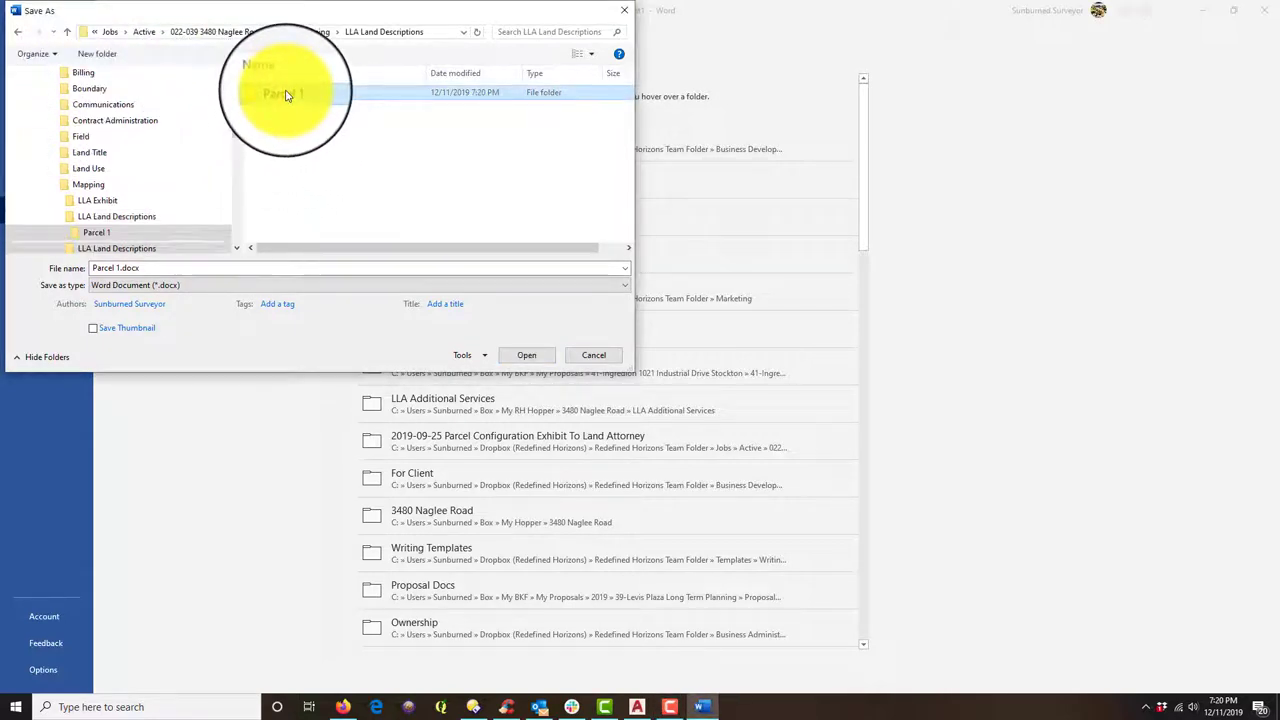
{"action": "left_click", "coordinate": [125, 269]}
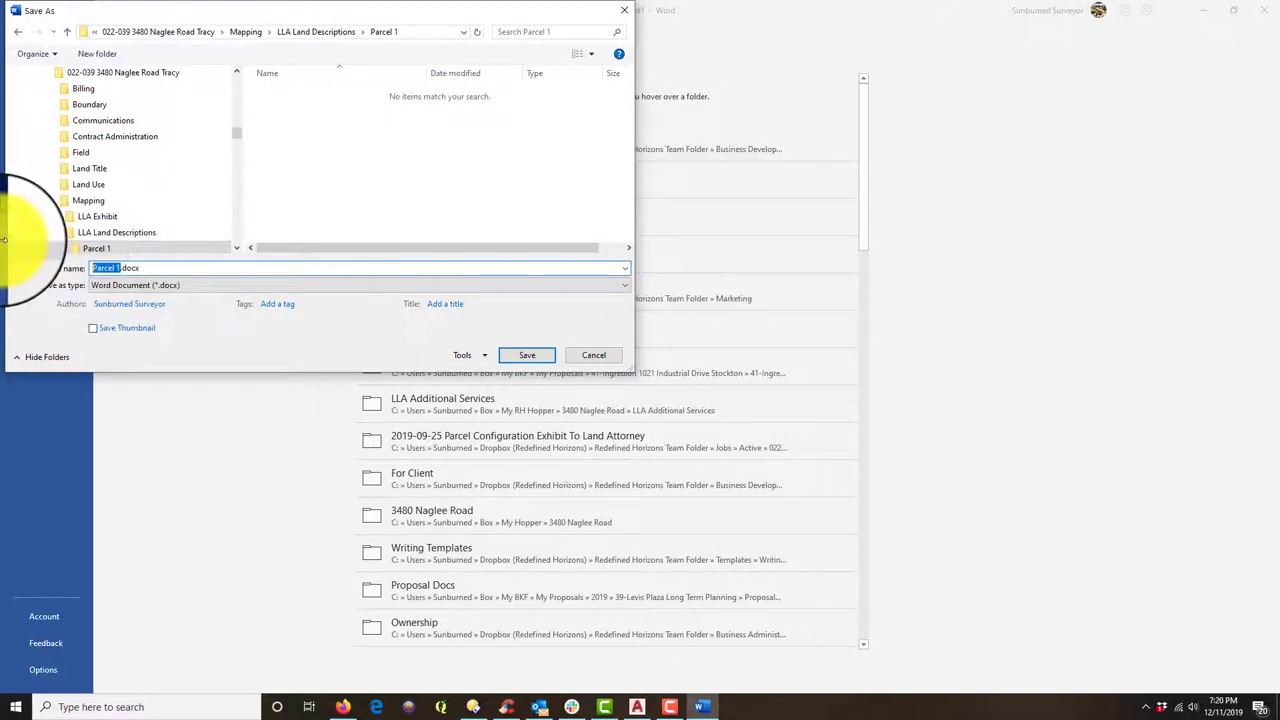
{"action": "type", "text": "022-040-"}
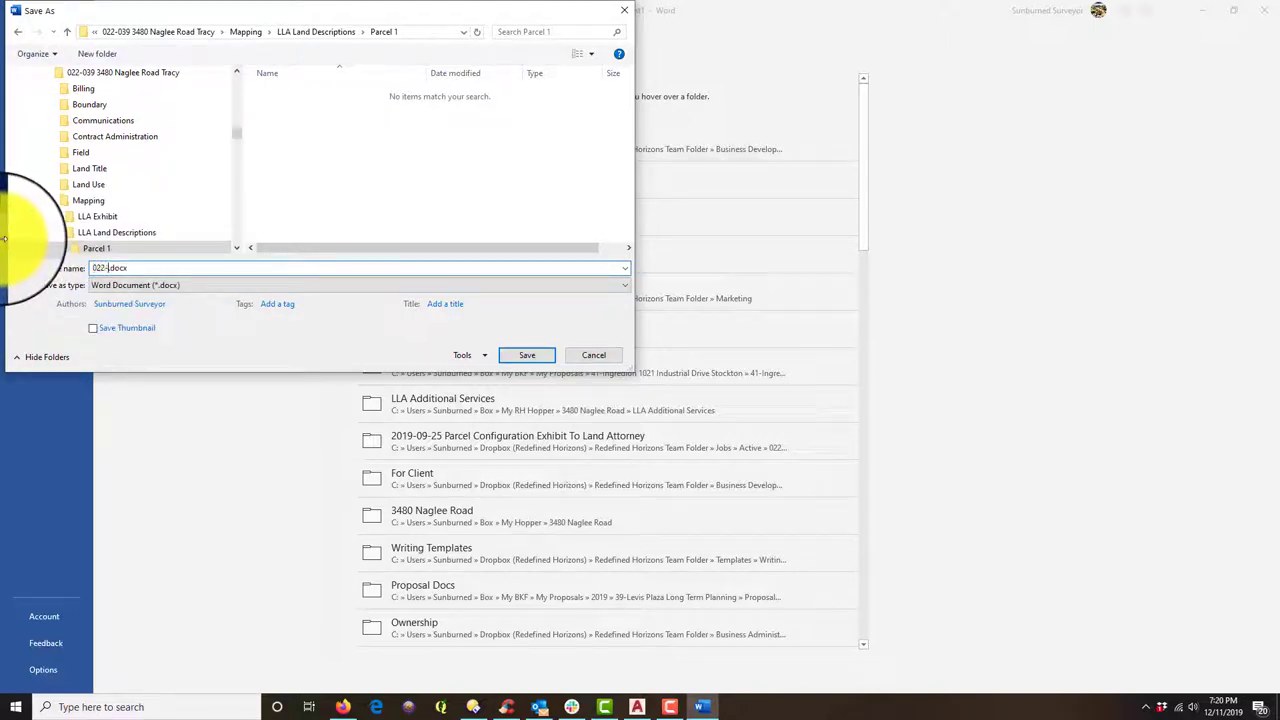
{"action": "type", "text": "2019-"}
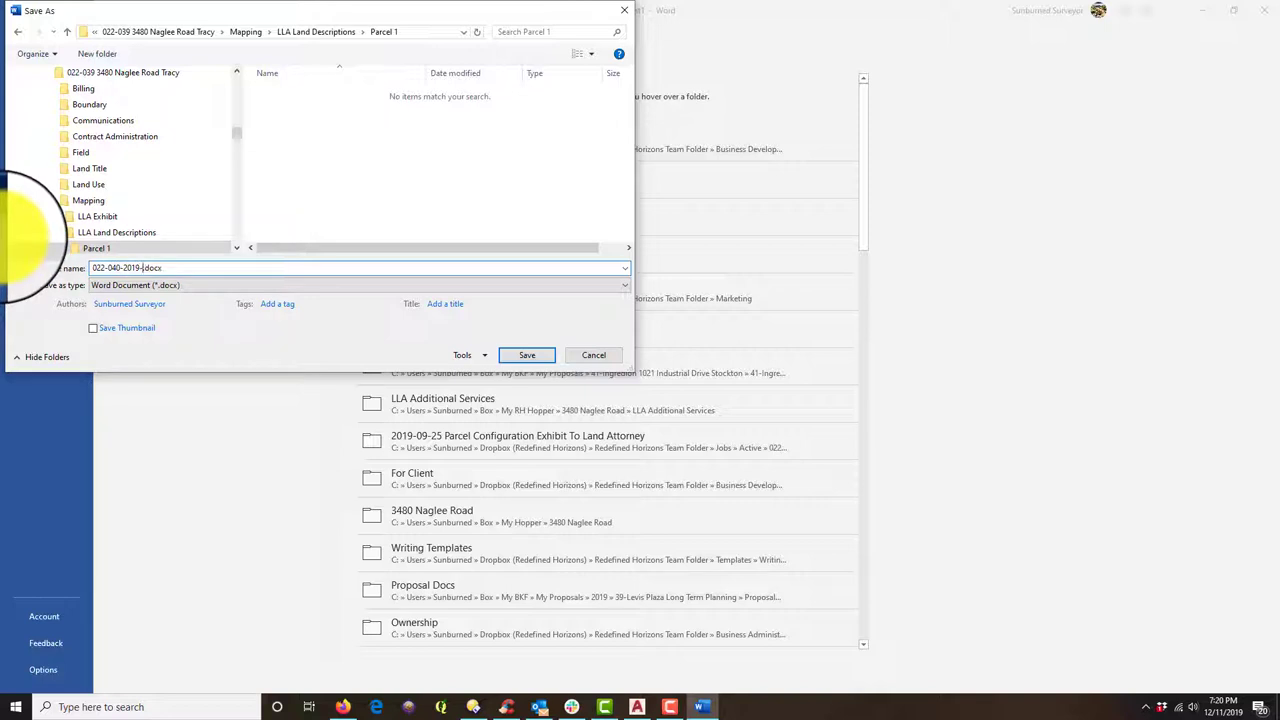
{"action": "type", "text": "12-"}
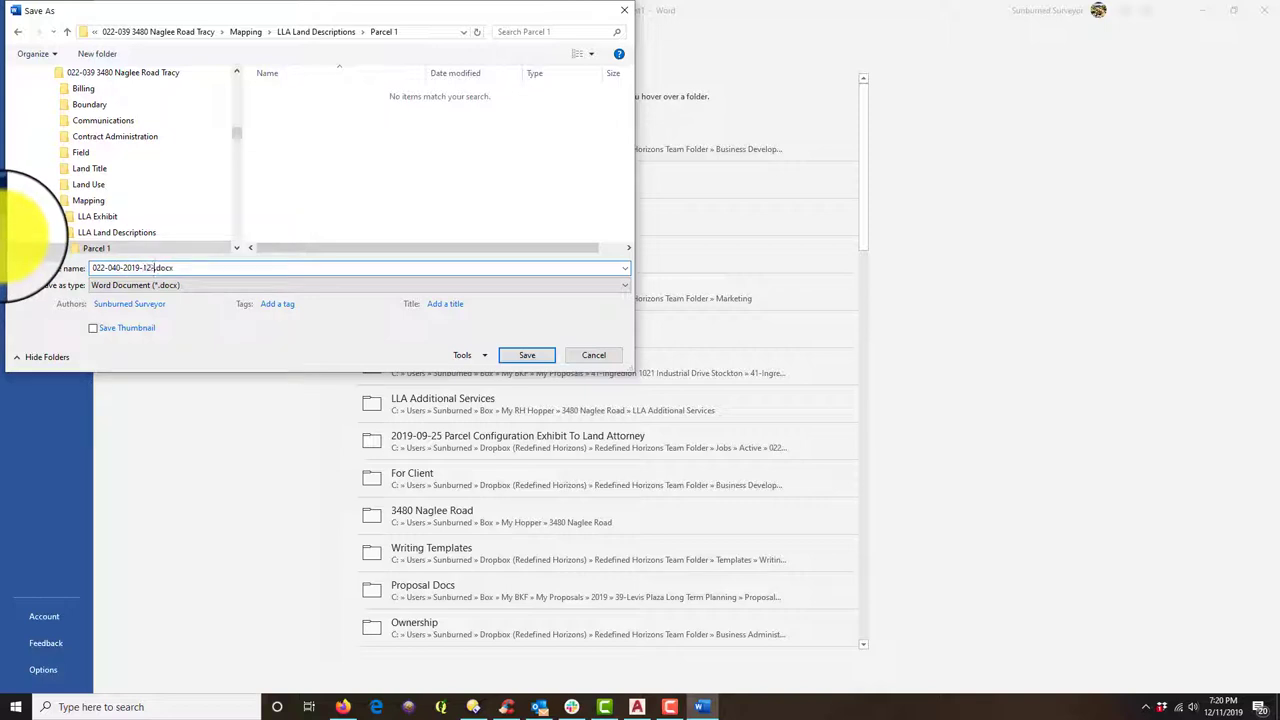
{"action": "type", "text": "09-"}
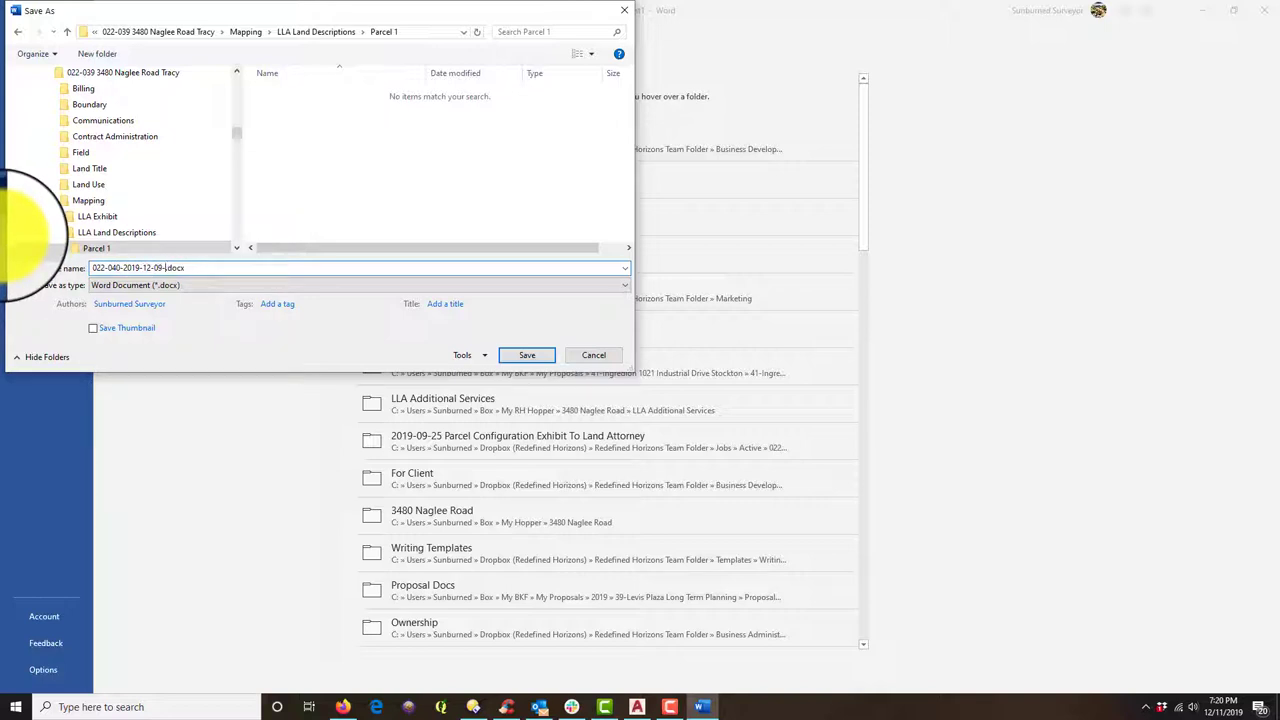
{"action": "type", "text": "parc"}
{"action": "key", "text": "BackSpace"}
{"action": "key", "text": "BackSpace"}
{"action": "key", "text": "BackSpace"}
{"action": "key", "text": "BackSpace"}
{"action": "type", "text": "PARCEL"}
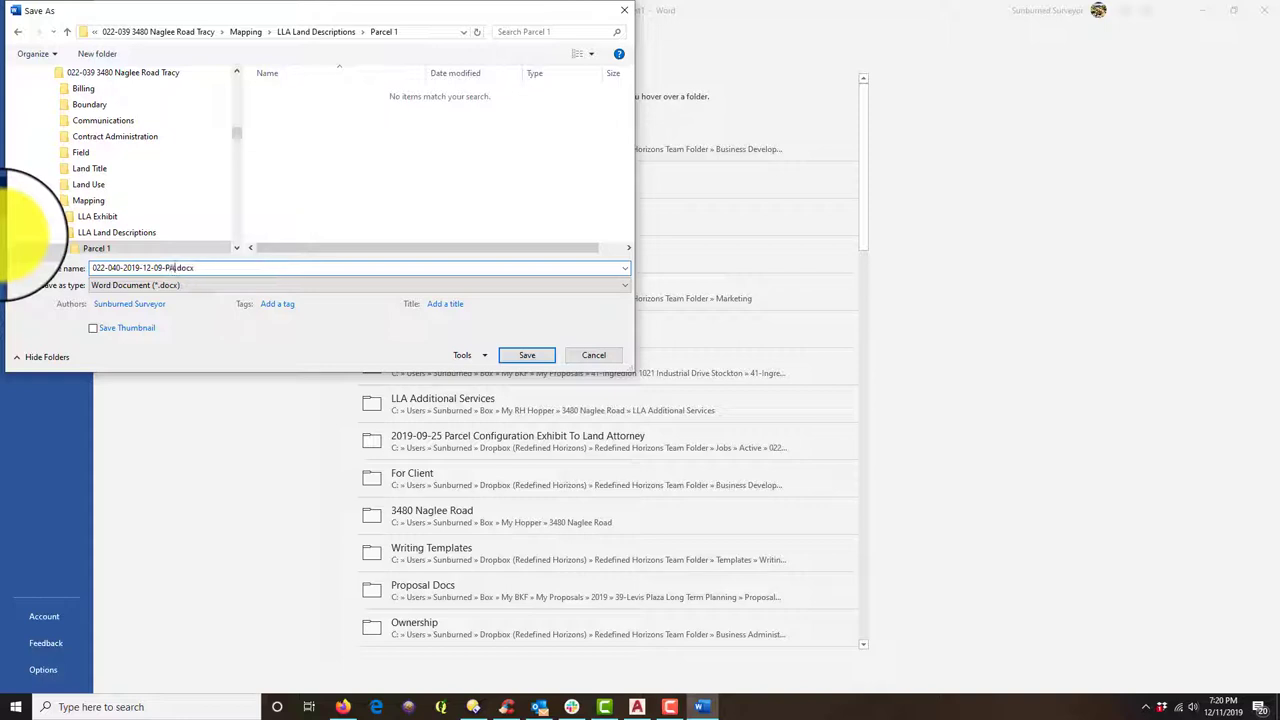
{"action": "type", "text": " 1 CLOSURE REPORT"}
{"action": "left_click", "coordinate": [523, 356]}
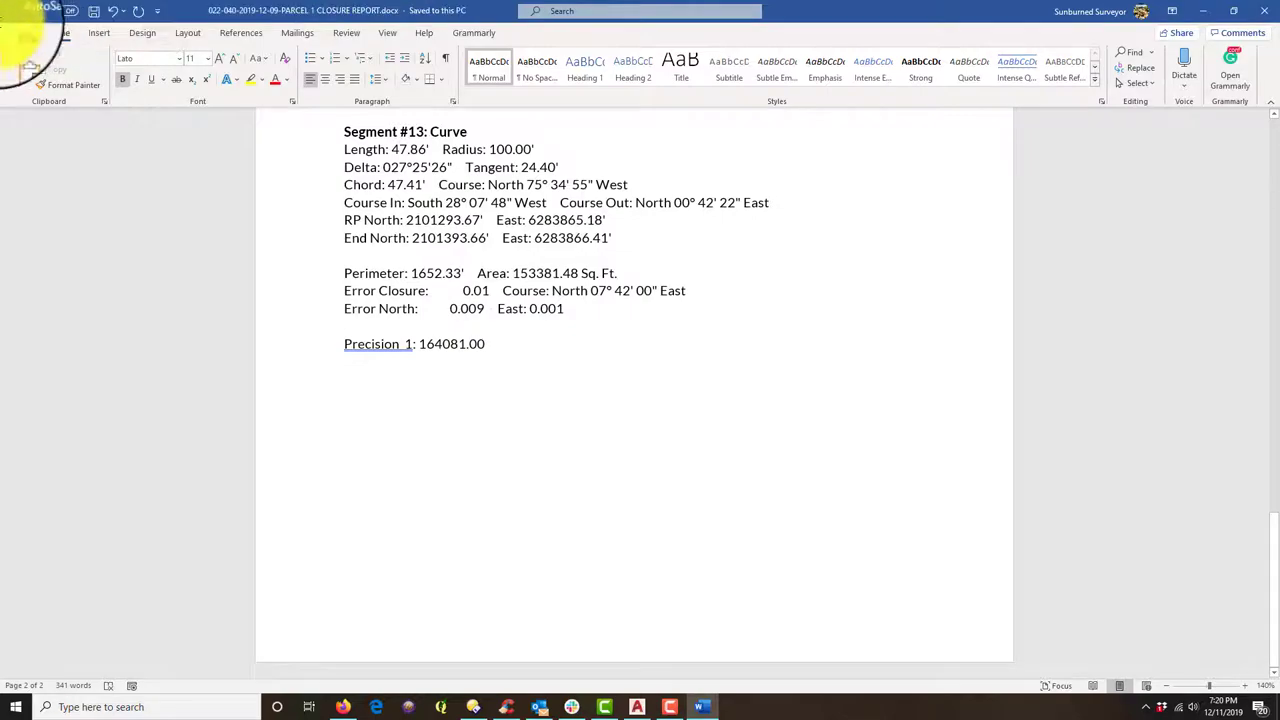
{"action": "scroll", "coordinate": [25, 40], "scroll_direction": "up", "scroll_amount": 5}
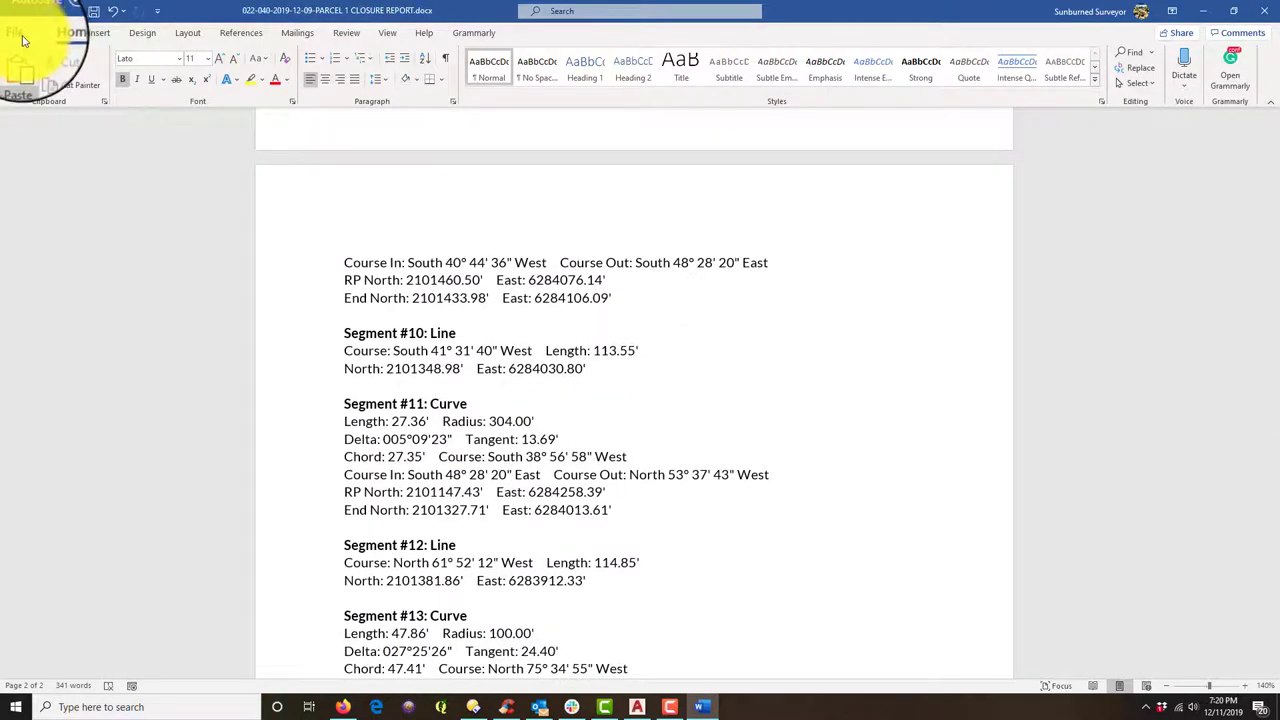
{"action": "left_click", "coordinate": [25, 40]}
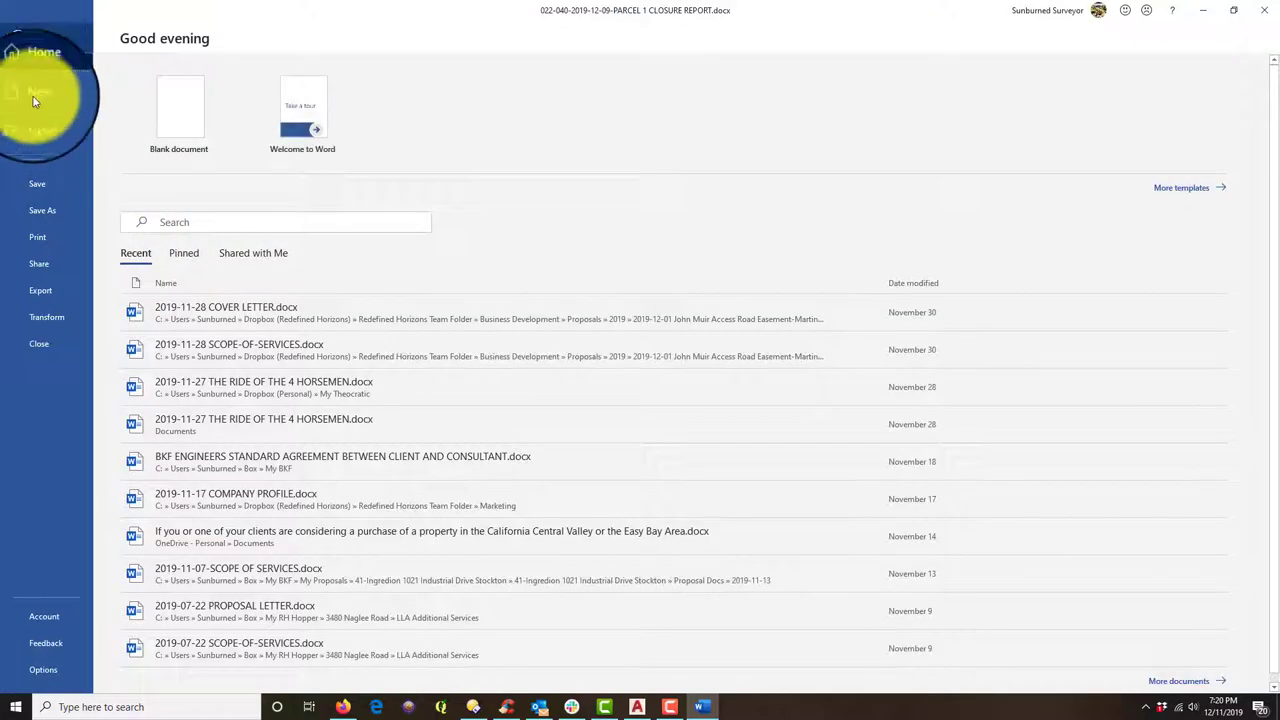
{"action": "left_click", "coordinate": [34, 213]}
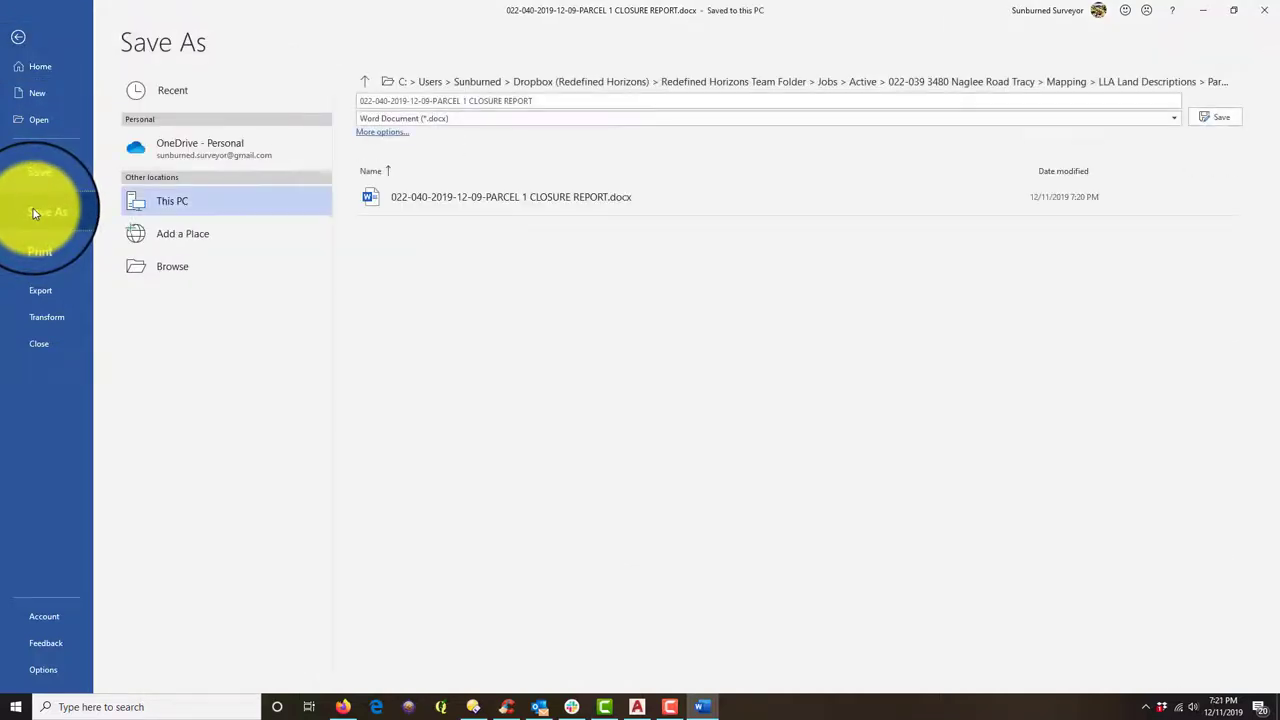
{"action": "left_click", "coordinate": [548, 101]}
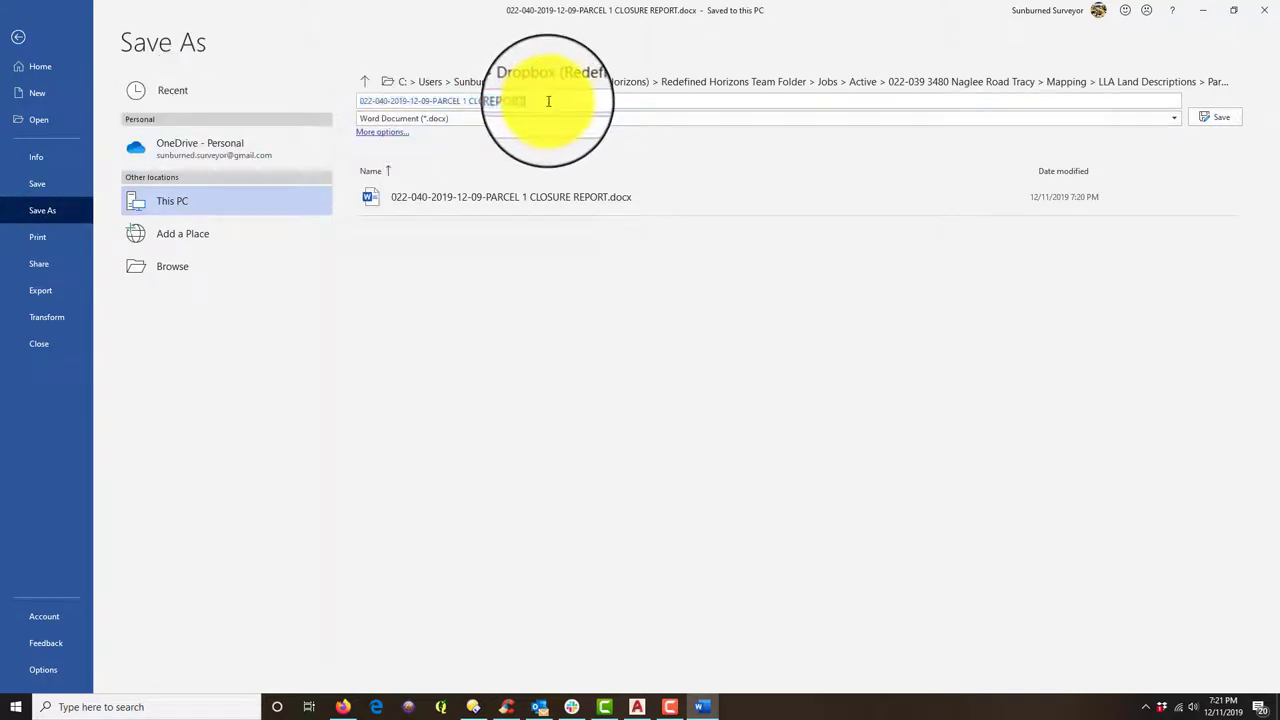
{"action": "left_click", "coordinate": [472, 101]}
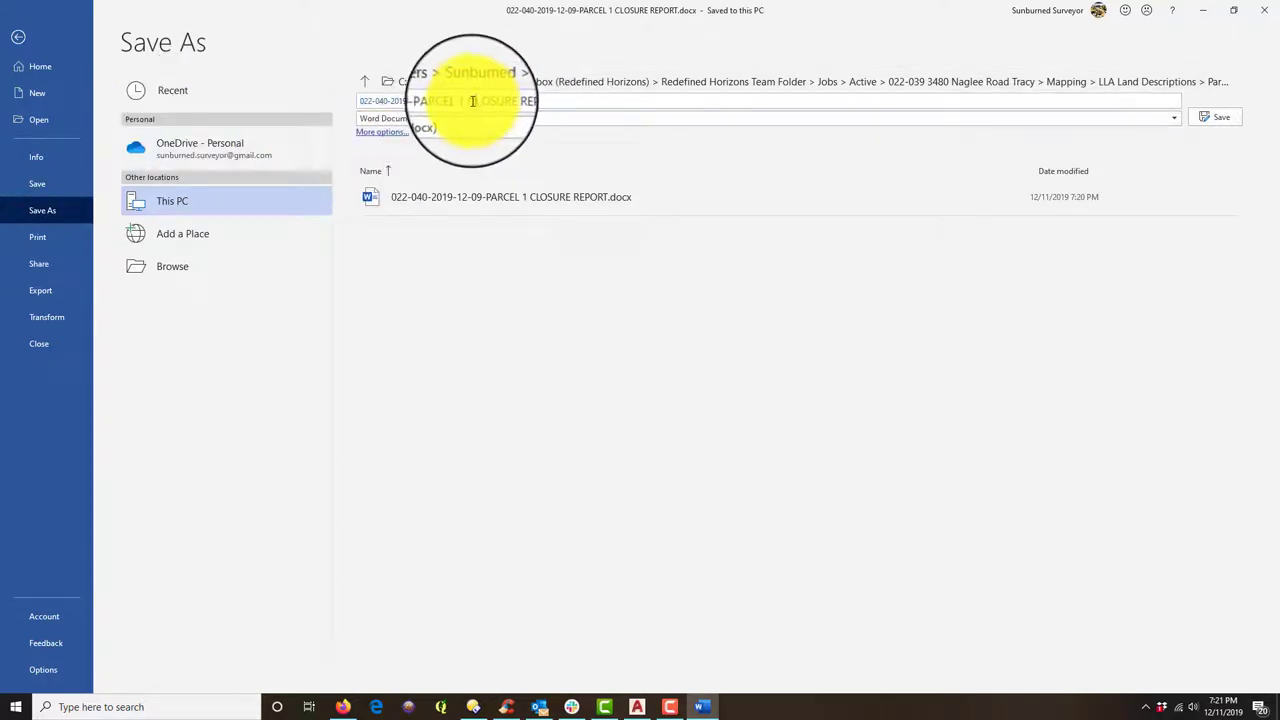
{"action": "left_click_drag", "start_coordinate": [472, 101], "coordinate": [545, 101]}
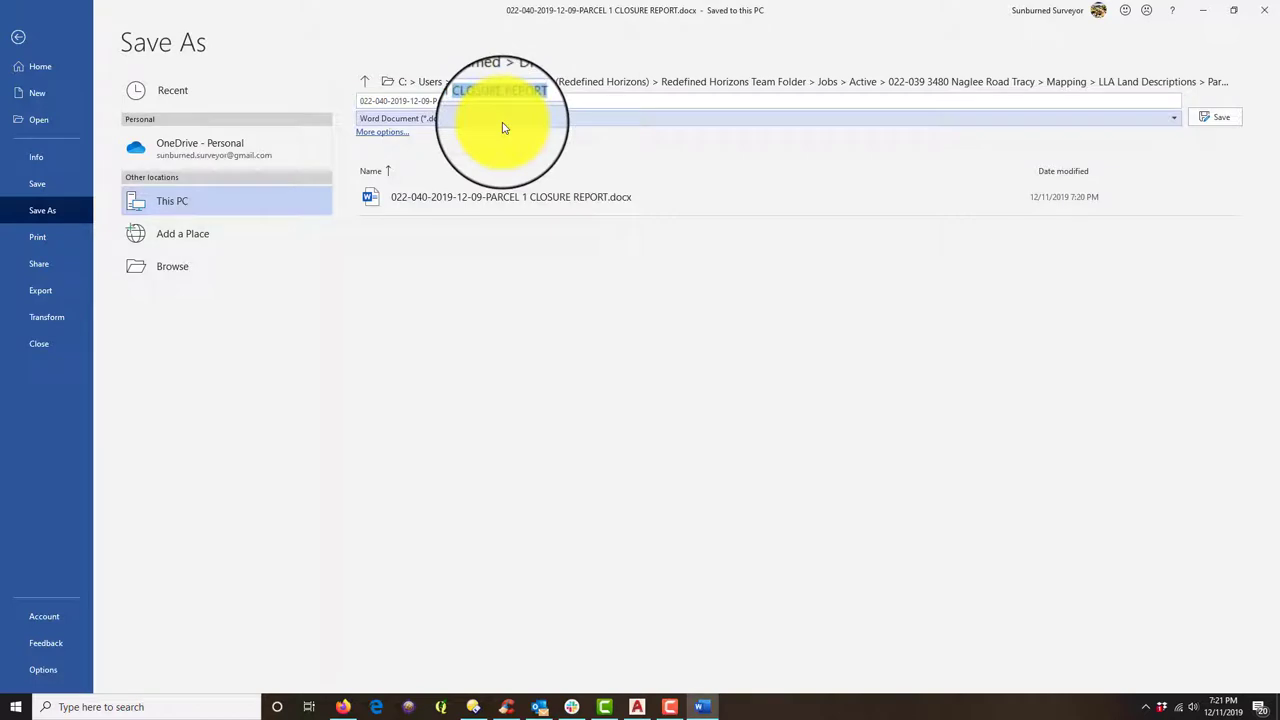
{"action": "type", "text": "LAND DESCRIPTION"}
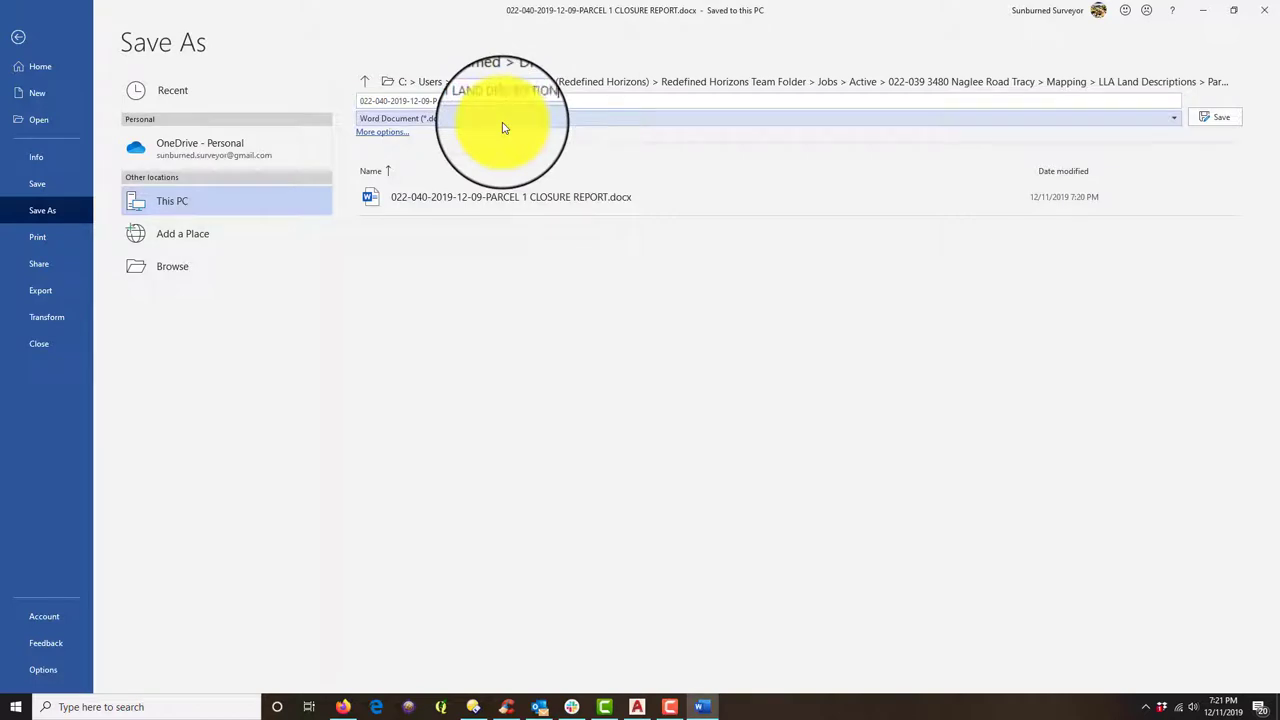
{"action": "key", "text": "Return"}
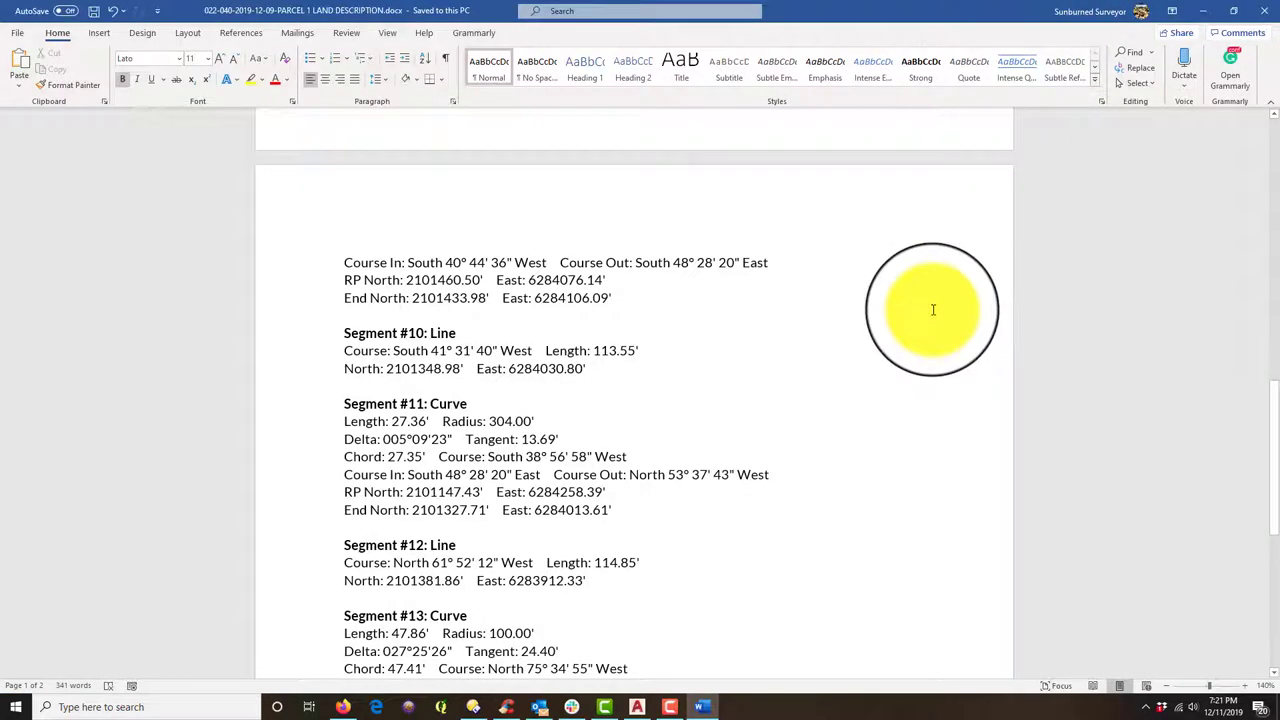